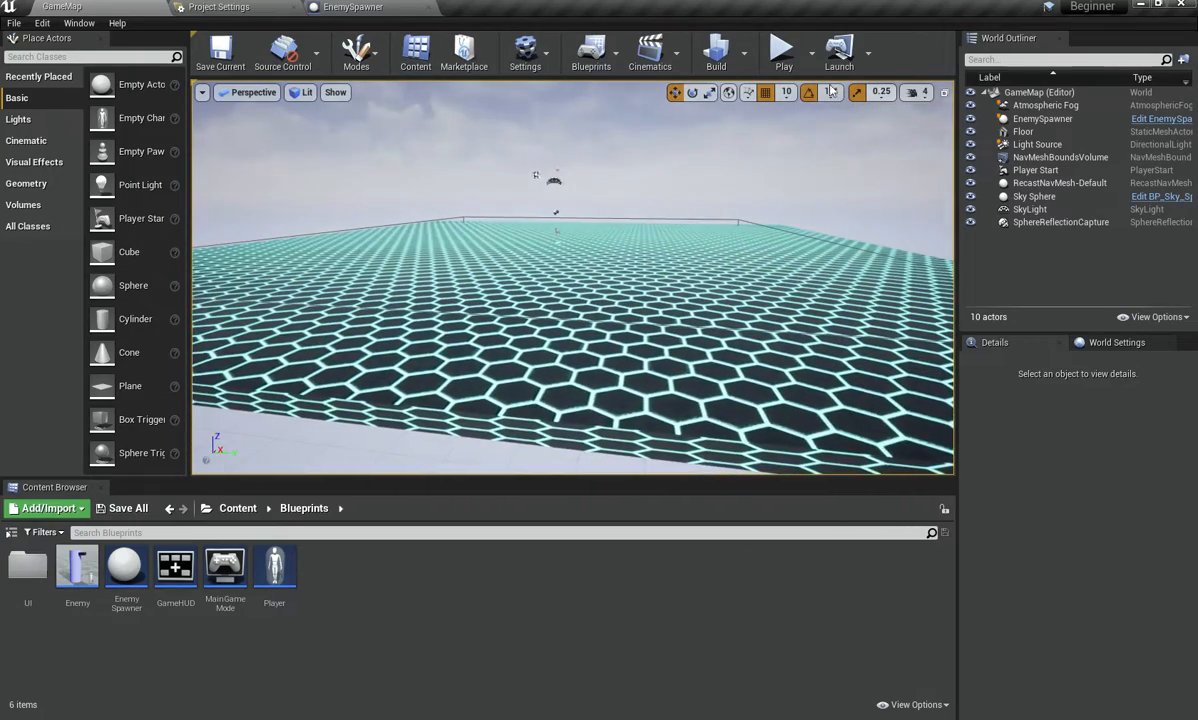
Step: Play-test GameMap by shooting at an enemy, stop the session, and save the level
{"action": "left_click", "coordinate": [784, 48]}
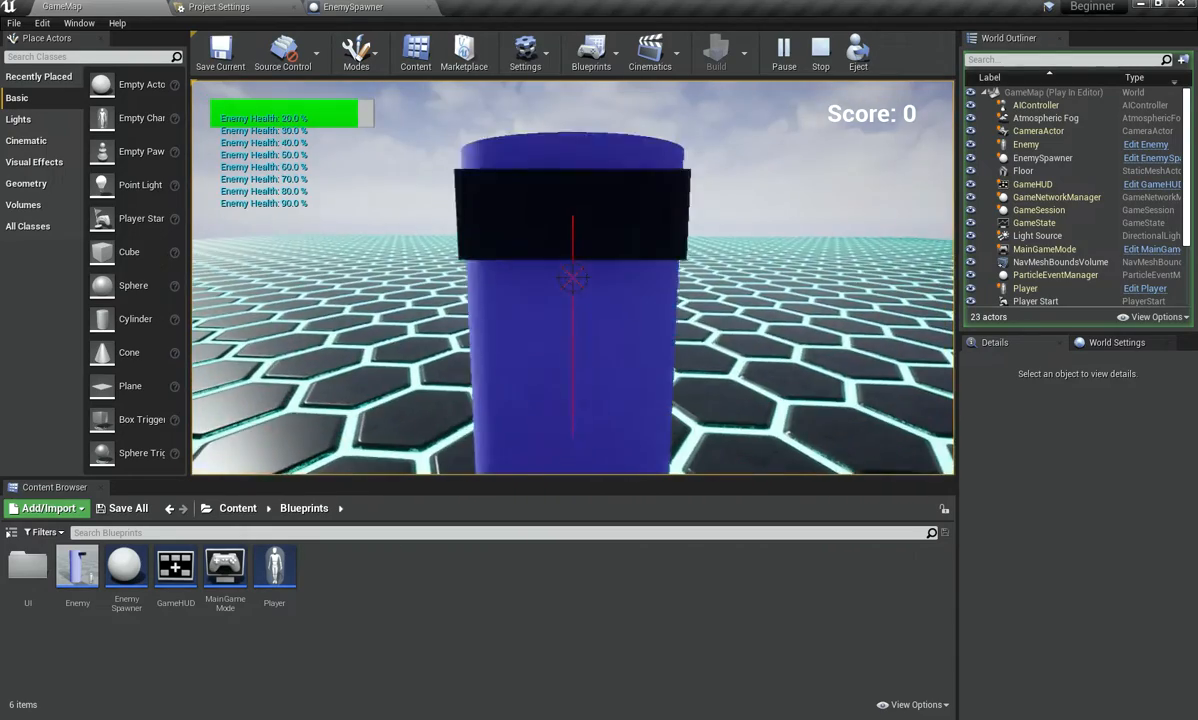
{"action": "left_click", "coordinate": [573, 278]}
{"action": "left_click", "coordinate": [573, 278]}
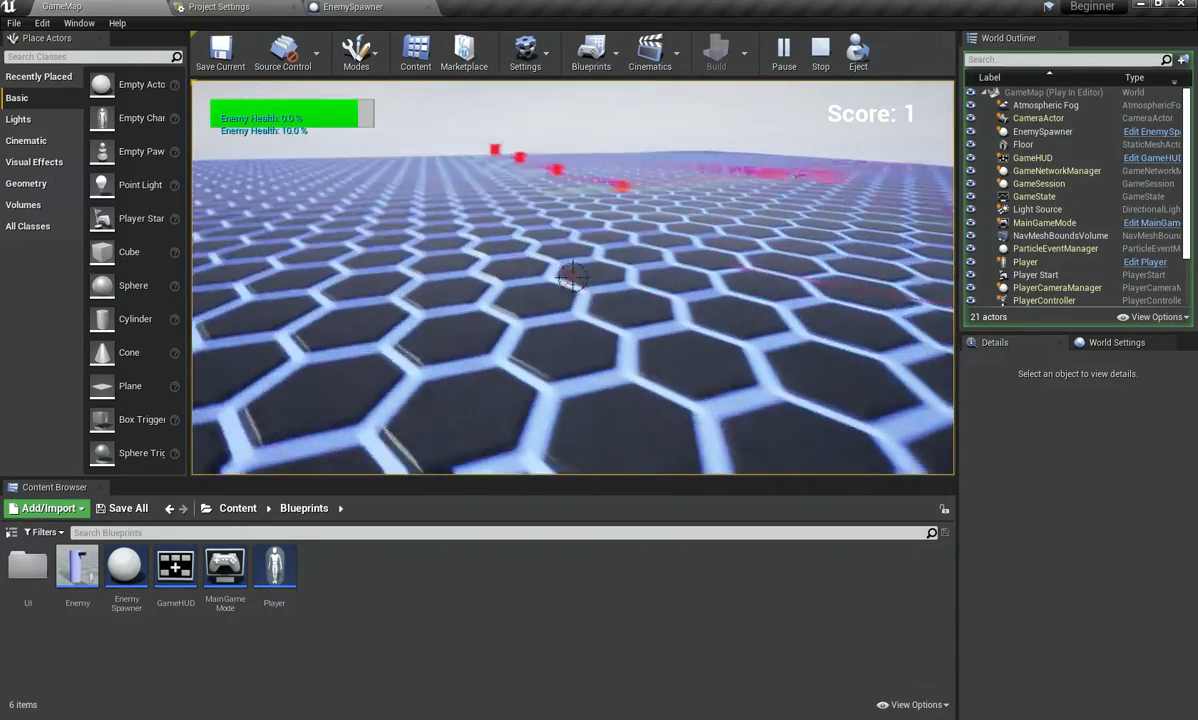
{"action": "key", "text": "Escape"}
{"action": "key", "text": "ctrl+s"}
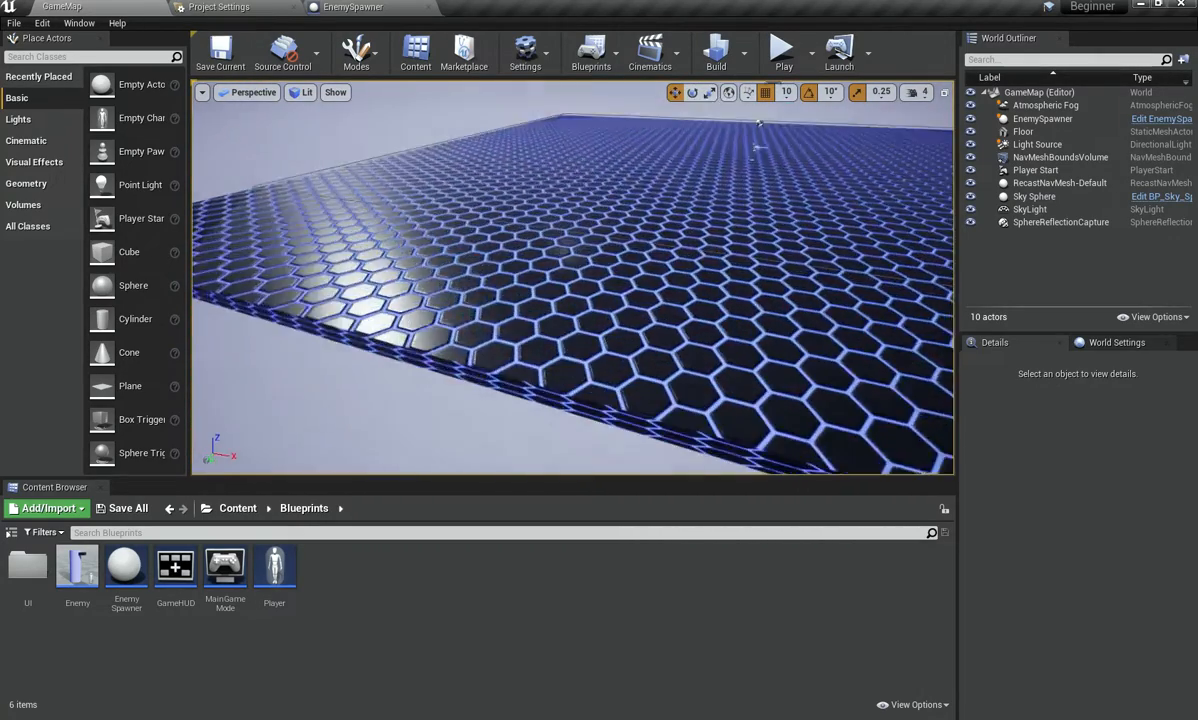
Step: Show the project's root Content folder in the content browser
{"action": "right_click_drag", "start_coordinate": [886, 142], "coordinate": [636, 334]}
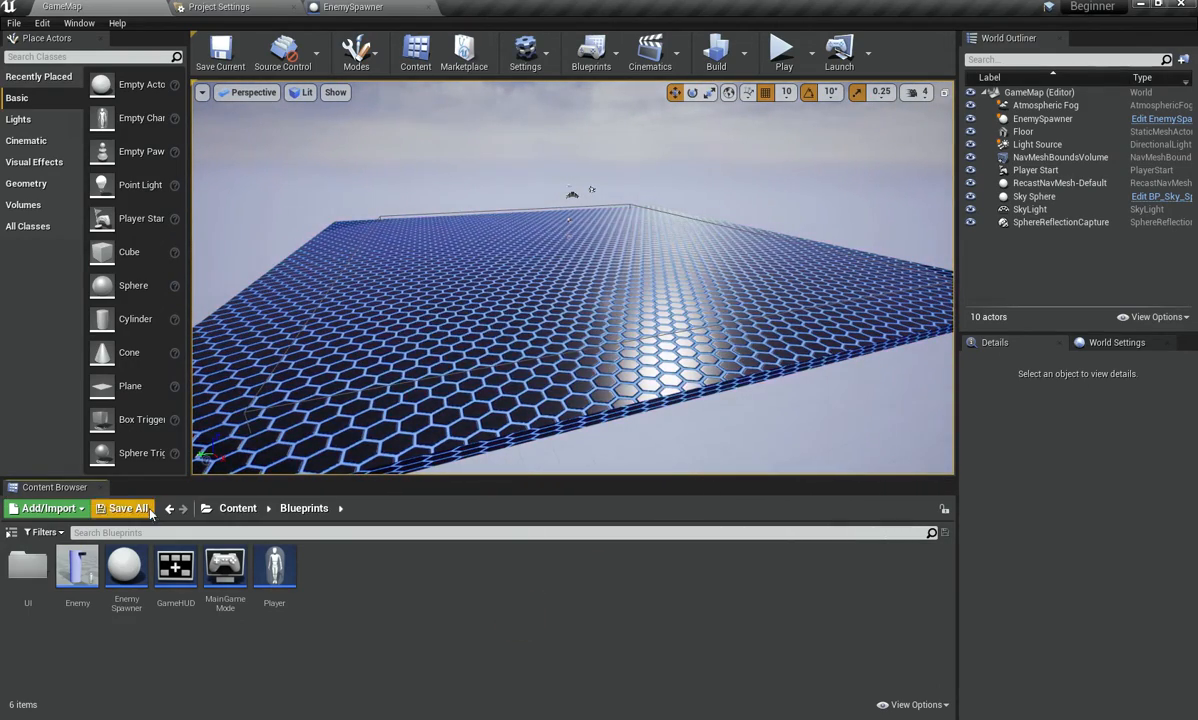
{"action": "left_click", "coordinate": [240, 508]}
{"action": "right_click_drag", "start_coordinate": [489, 254], "coordinate": [487, 302]}
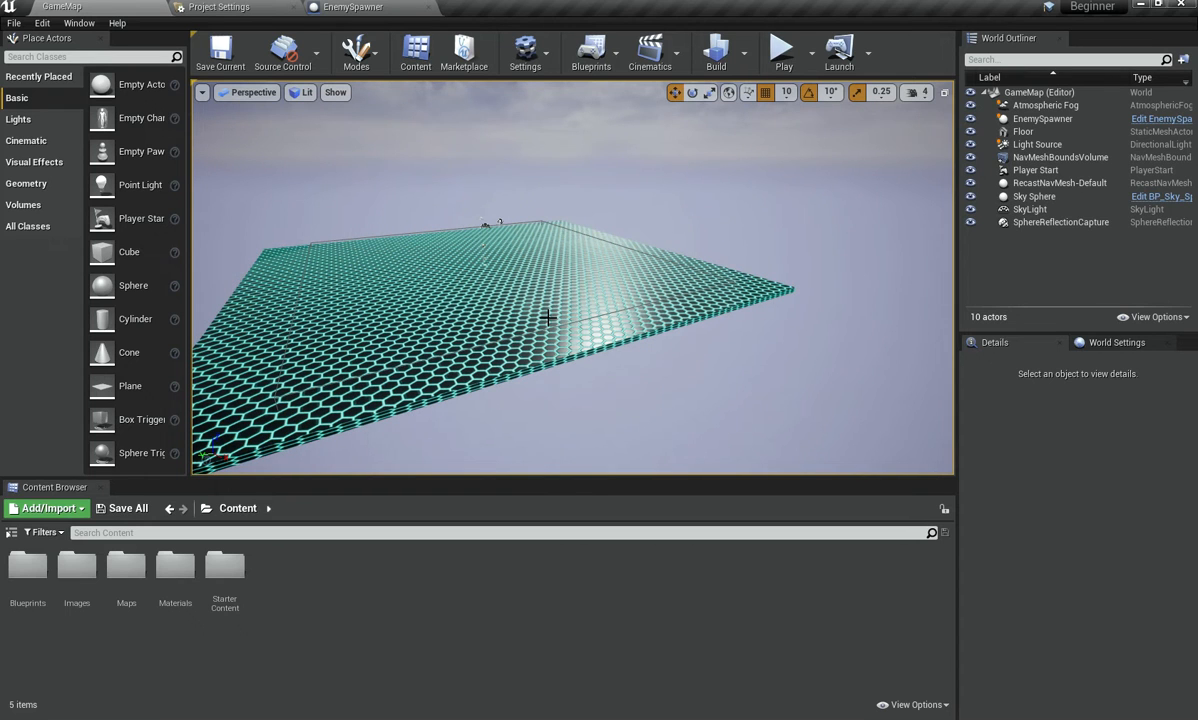
{"action": "left_click", "coordinate": [251, 630]}
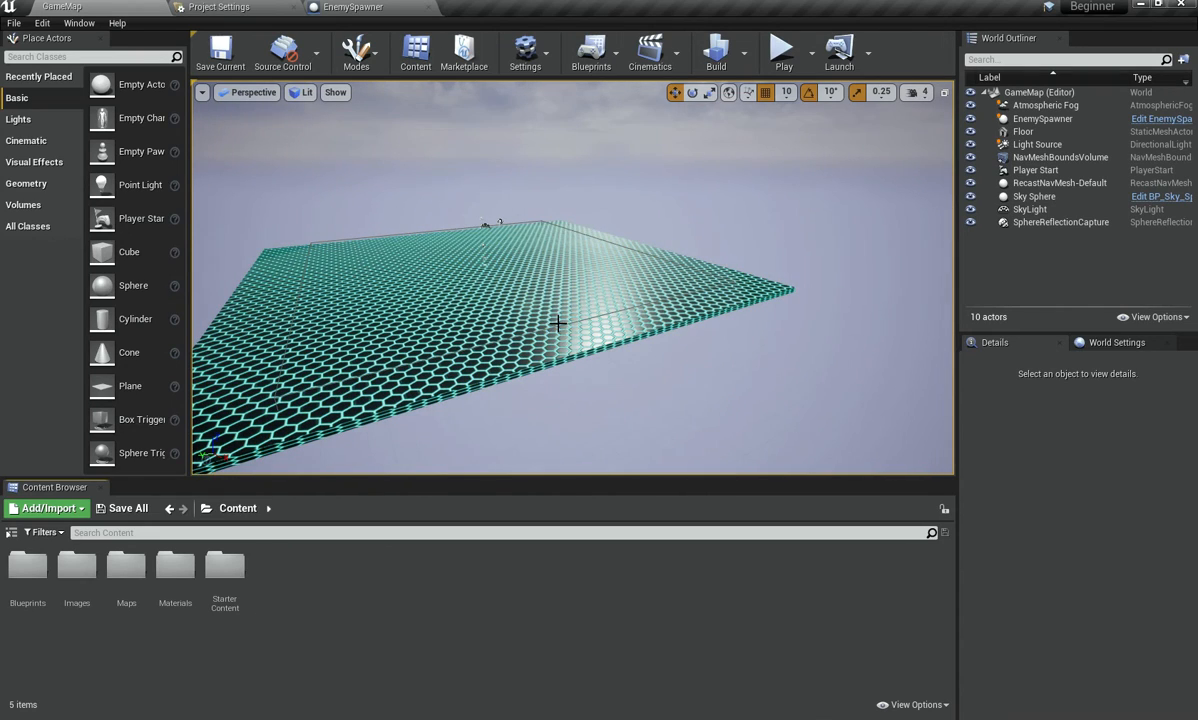
{"action": "right_click_drag", "start_coordinate": [574, 298], "coordinate": [642, 320]}
{"action": "key", "text": "w"}
{"action": "key", "text": "w"}
{"action": "key", "text": "s"}
{"action": "key", "text": "w"}
{"action": "key", "text": "s"}
{"action": "key", "text": "w"}
{"action": "key", "text": "s"}
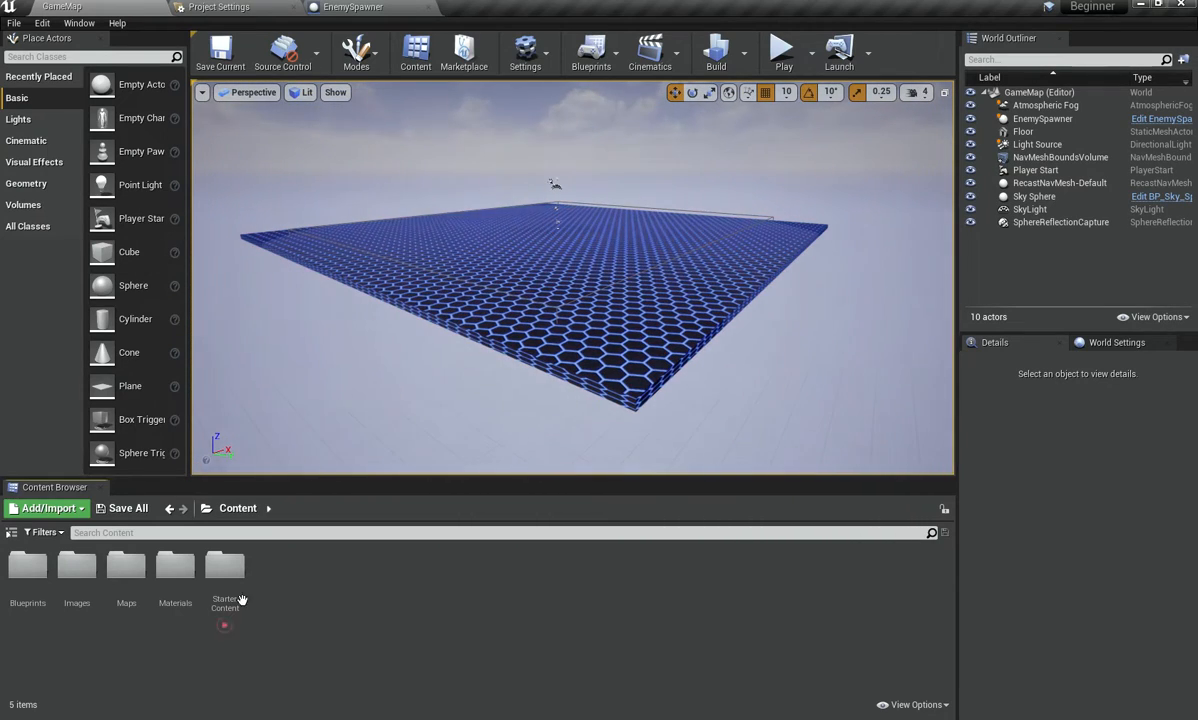
Step: Create a level named MainMenu in the Maps folder and open it, saving the new asset
{"action": "left_click", "coordinate": [269, 508]}
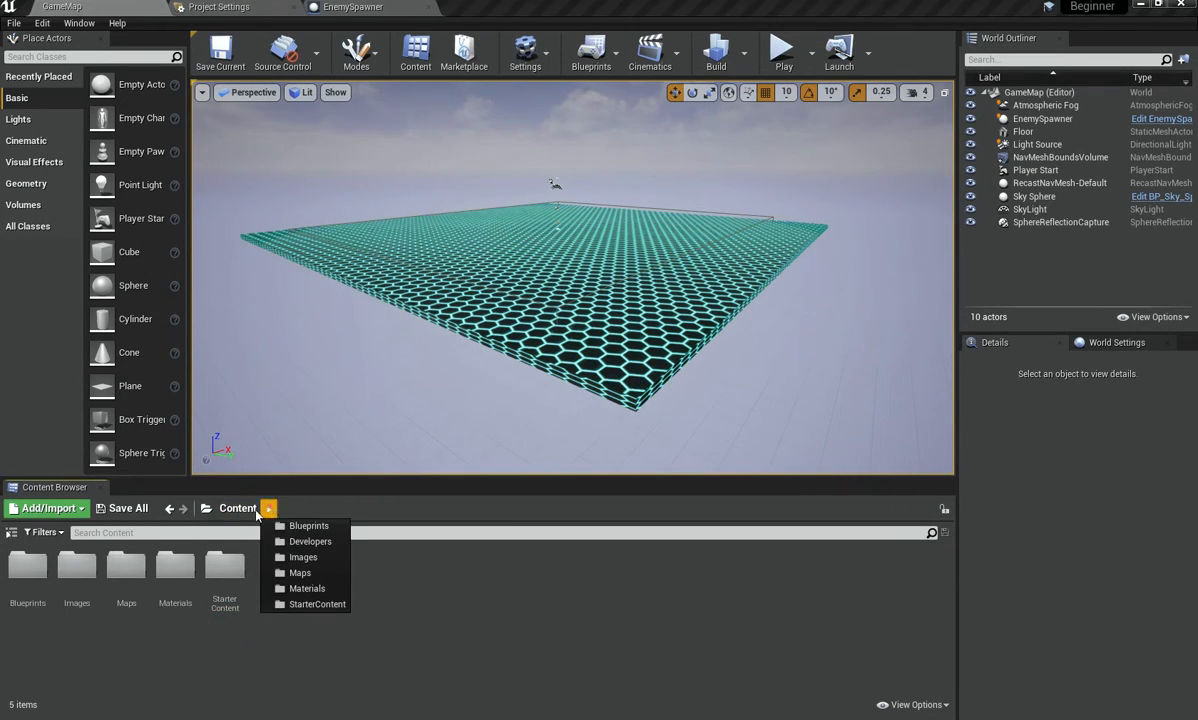
{"action": "left_click", "coordinate": [299, 572]}
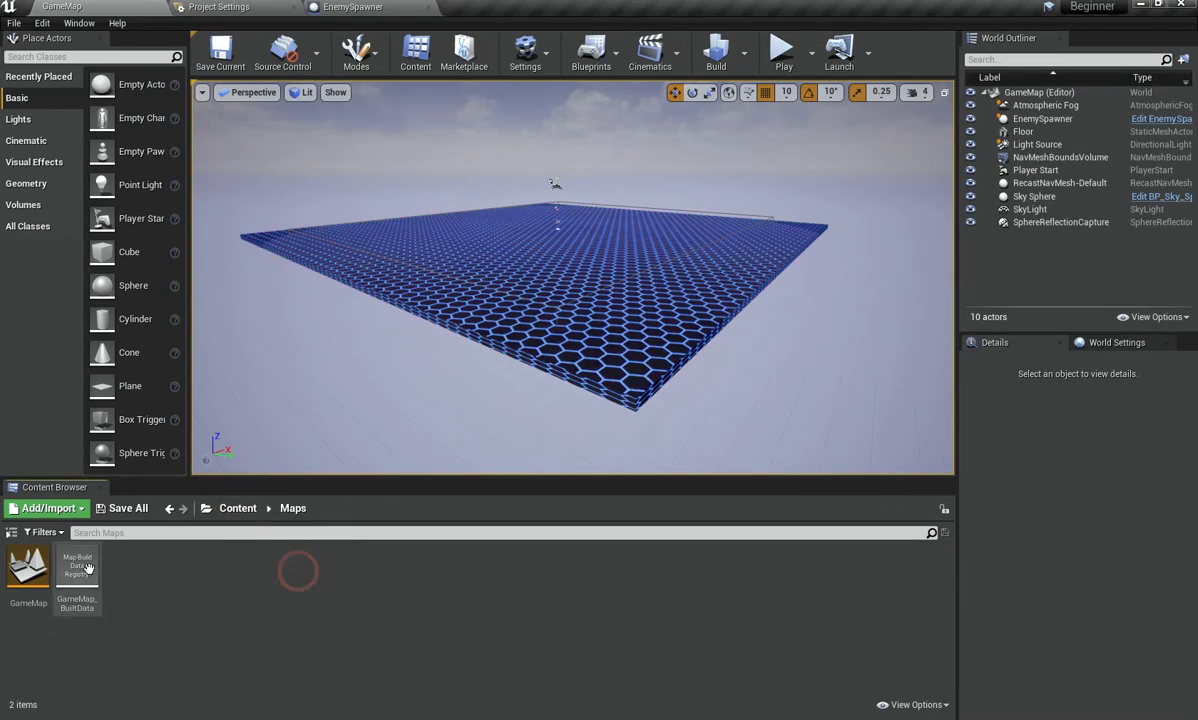
{"action": "right_click", "coordinate": [180, 586]}
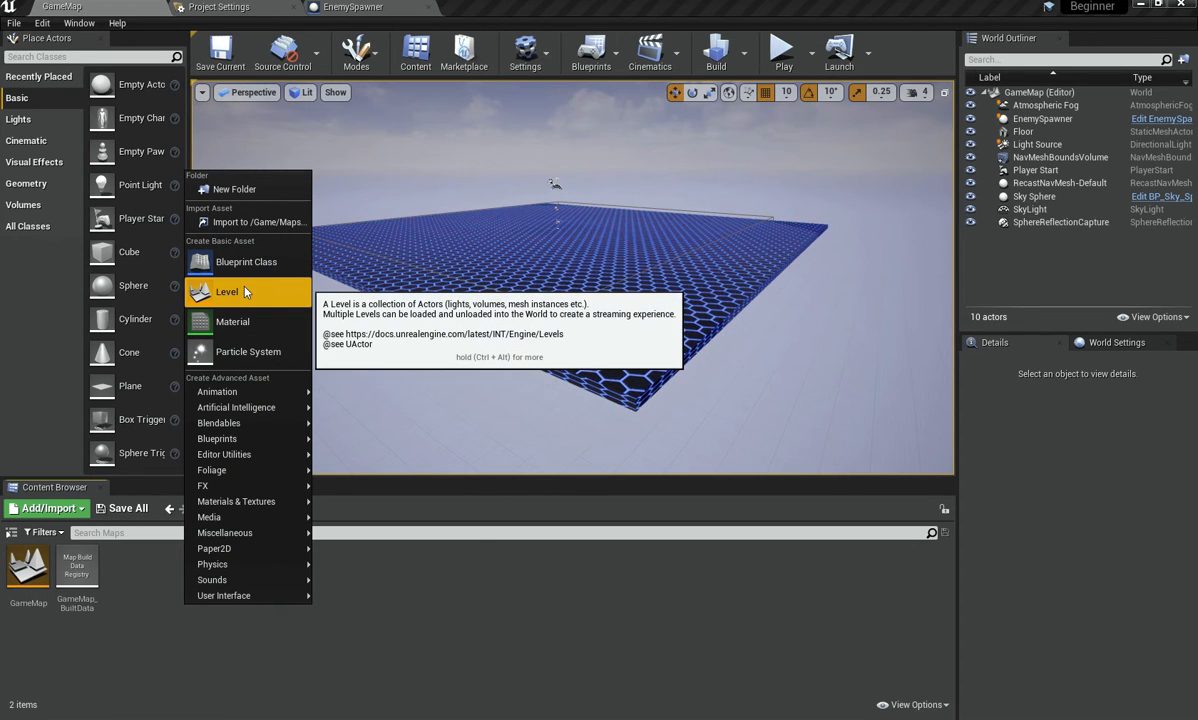
{"action": "left_click", "coordinate": [246, 291]}
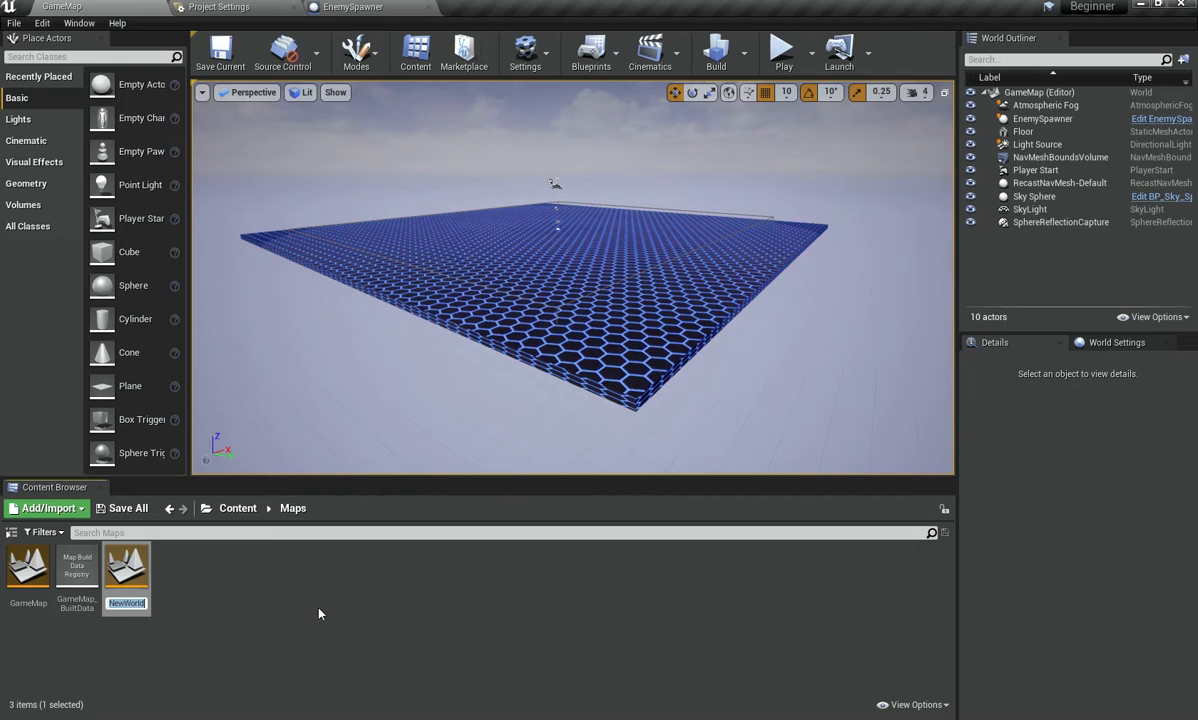
{"action": "type", "text": "مب"}
{"action": "key", "text": "super+space"}
{"action": "key", "text": "super+space"}
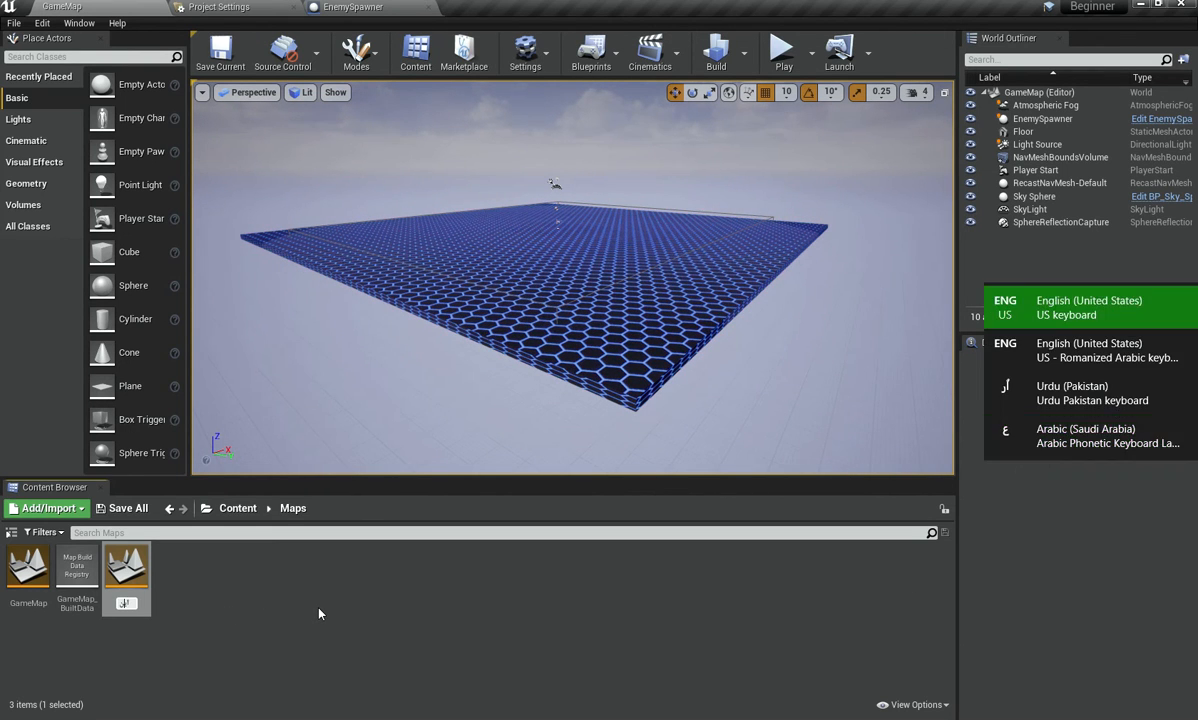
{"action": "key", "text": "BackSpace"}
{"action": "key", "text": "BackSpace"}
{"action": "type", "text": "MainMenu"}
{"action": "key", "text": "Return"}
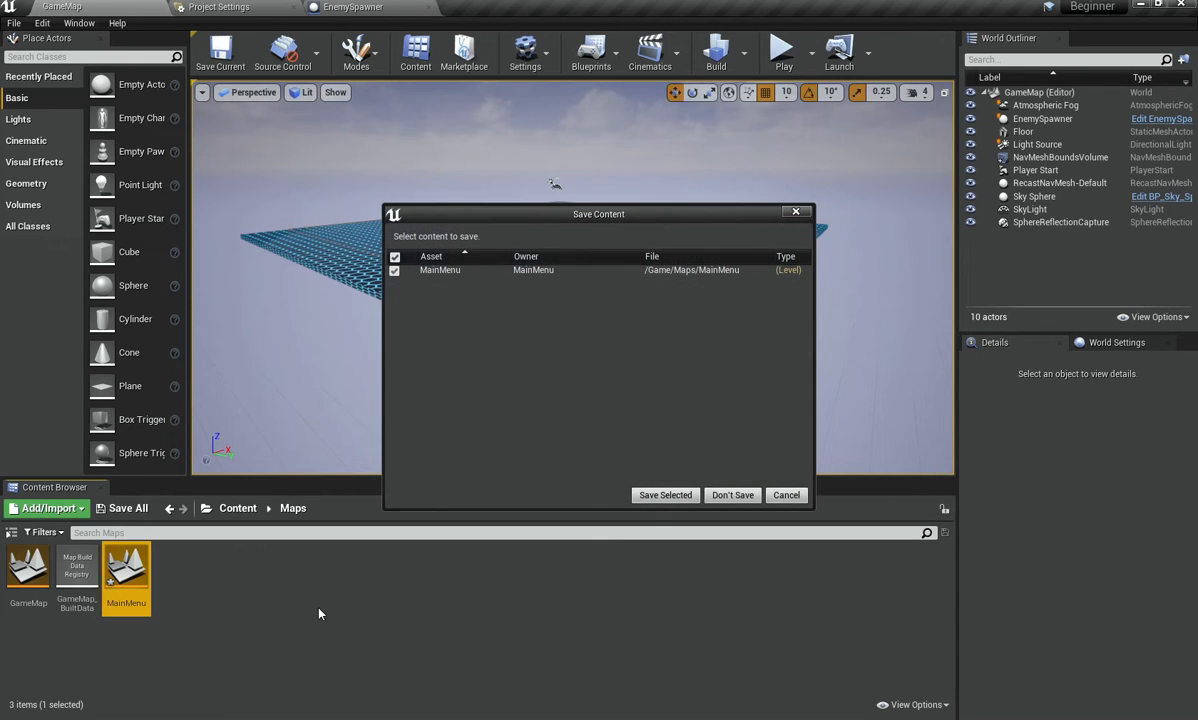
{"action": "left_click", "coordinate": [675, 495]}
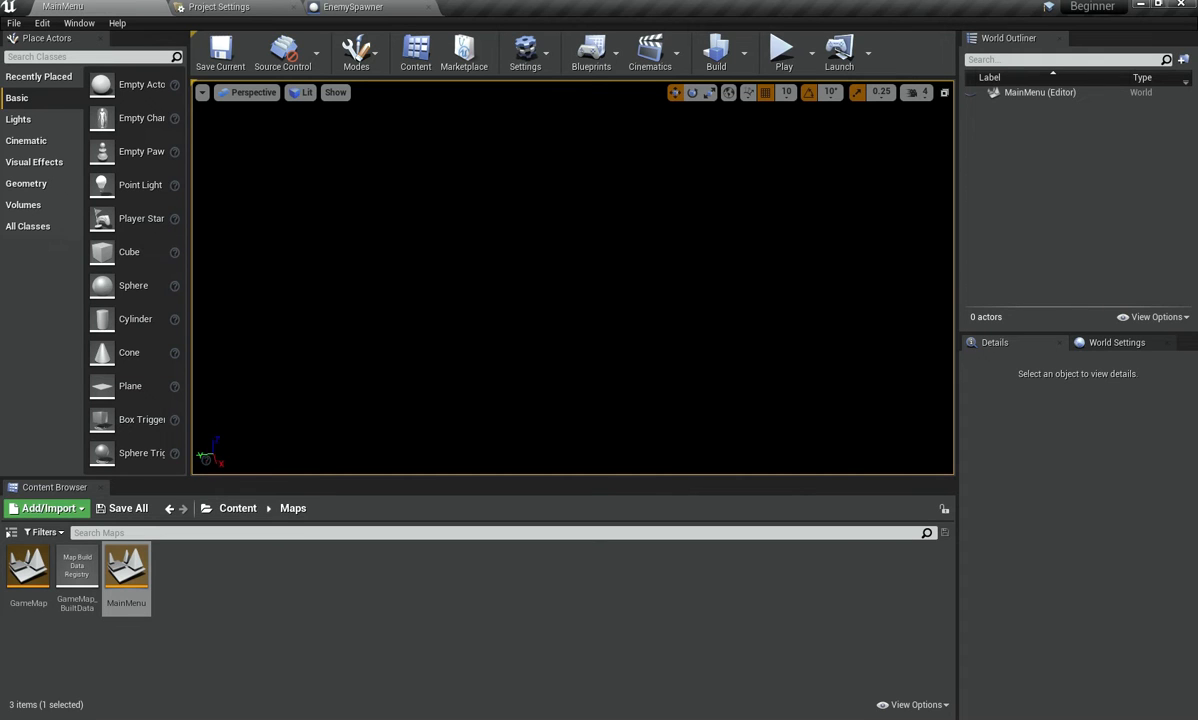
Step: Play-test the empty MainMenu level and stop the session
{"action": "left_click", "coordinate": [783, 50]}
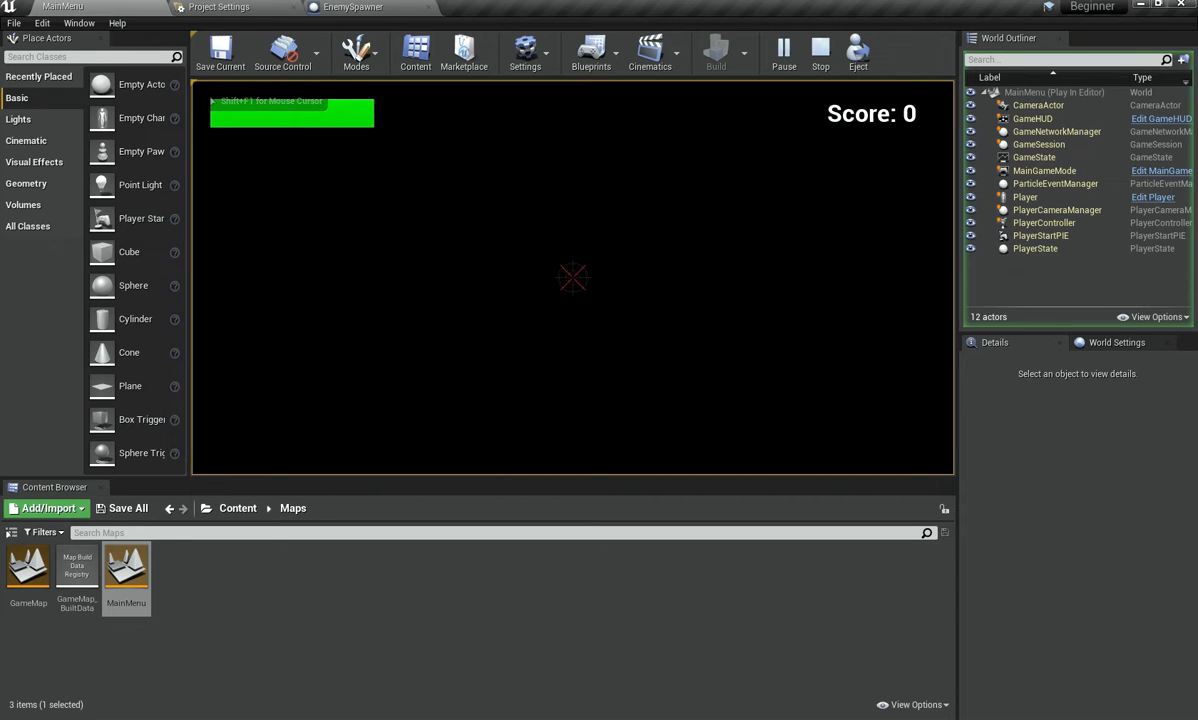
{"action": "key", "text": "Escape"}
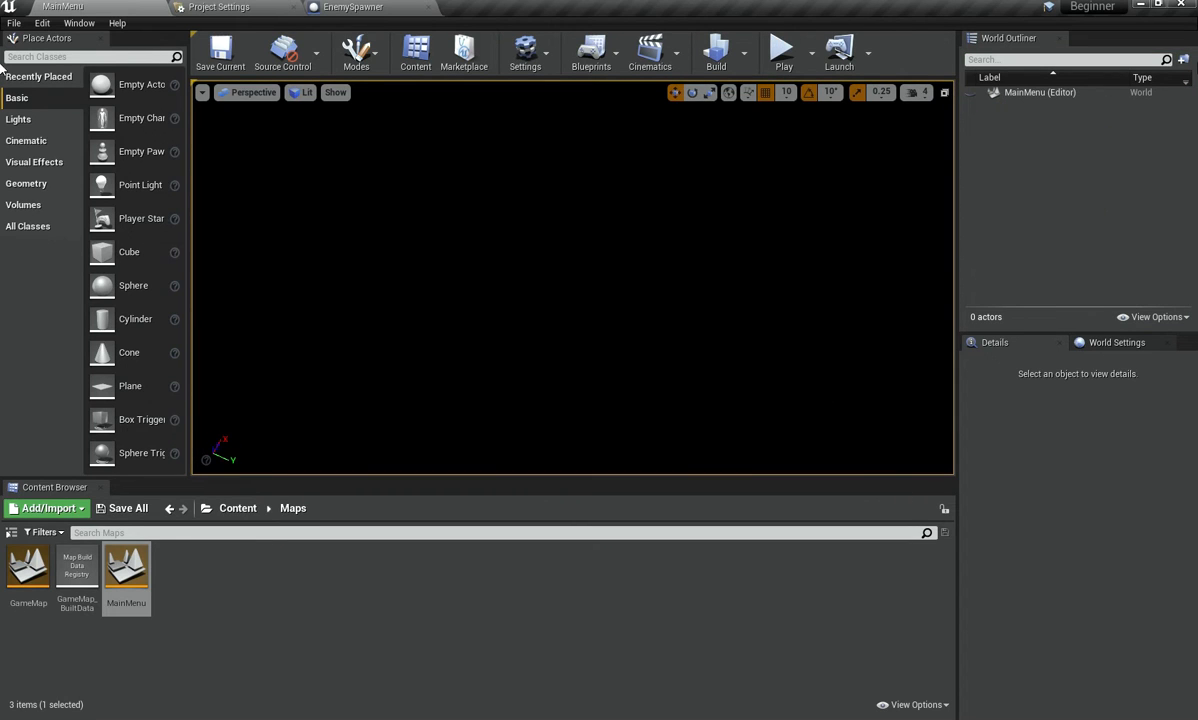
{"action": "left_click", "coordinate": [1058, 93]}
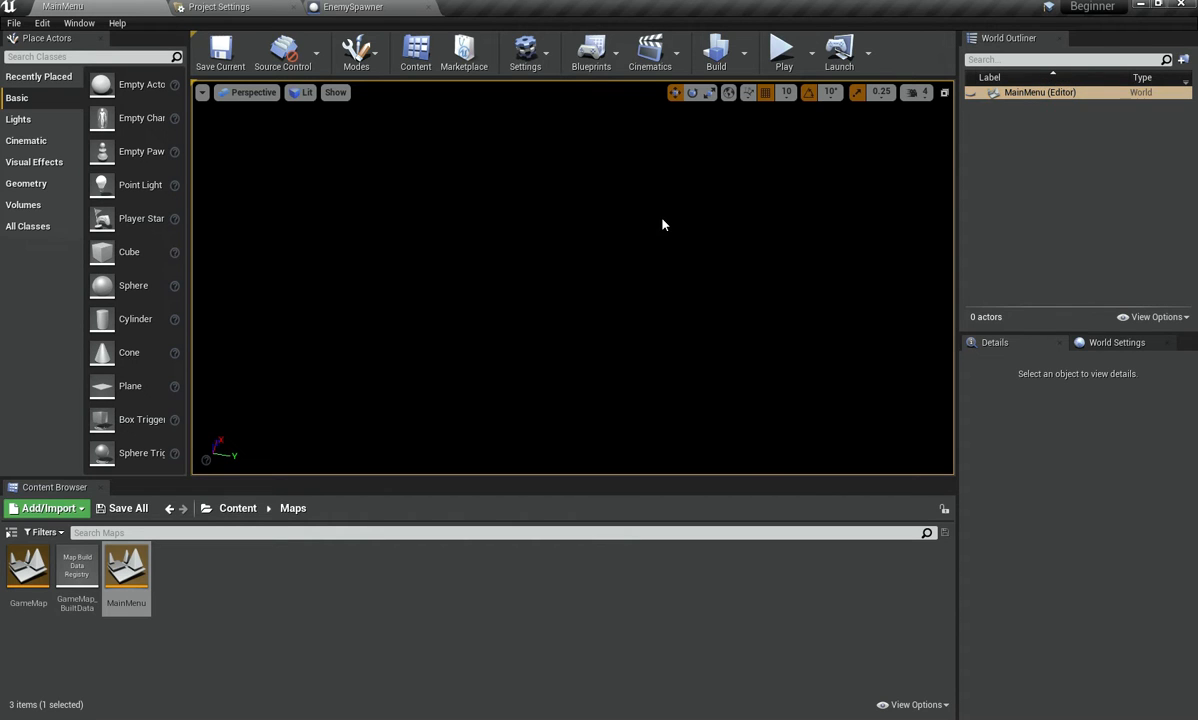
{"action": "left_click", "coordinate": [1138, 122]}
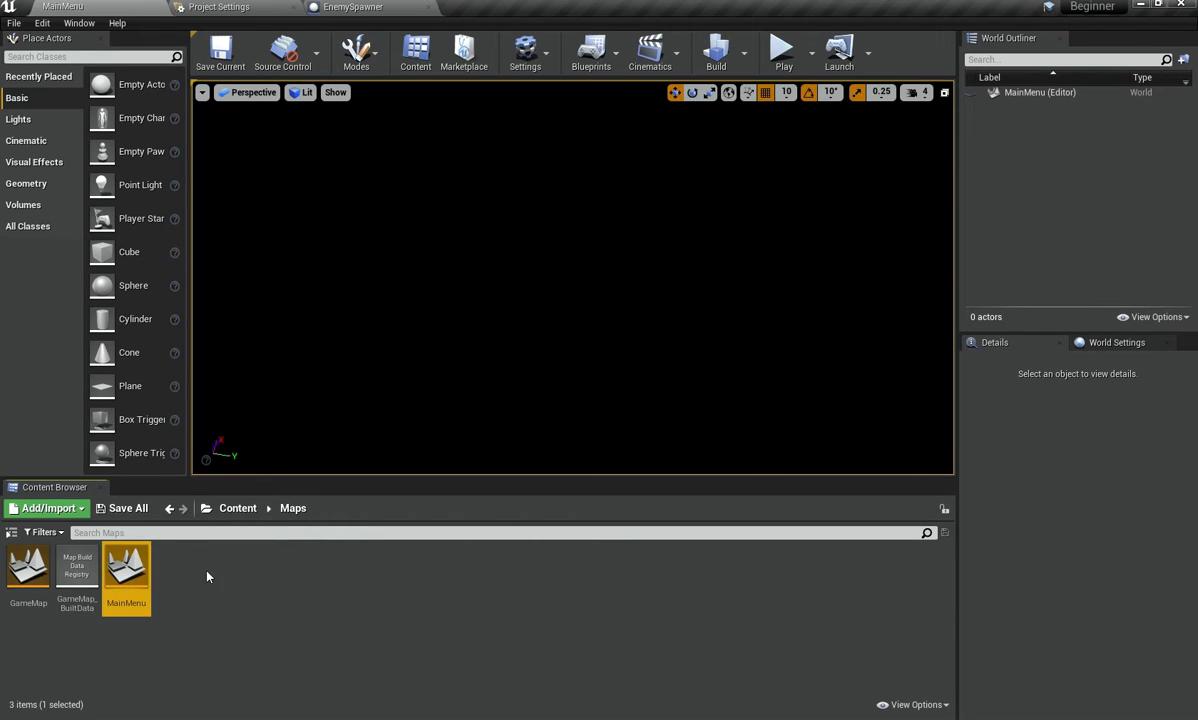
{"action": "left_click", "coordinate": [280, 629]}
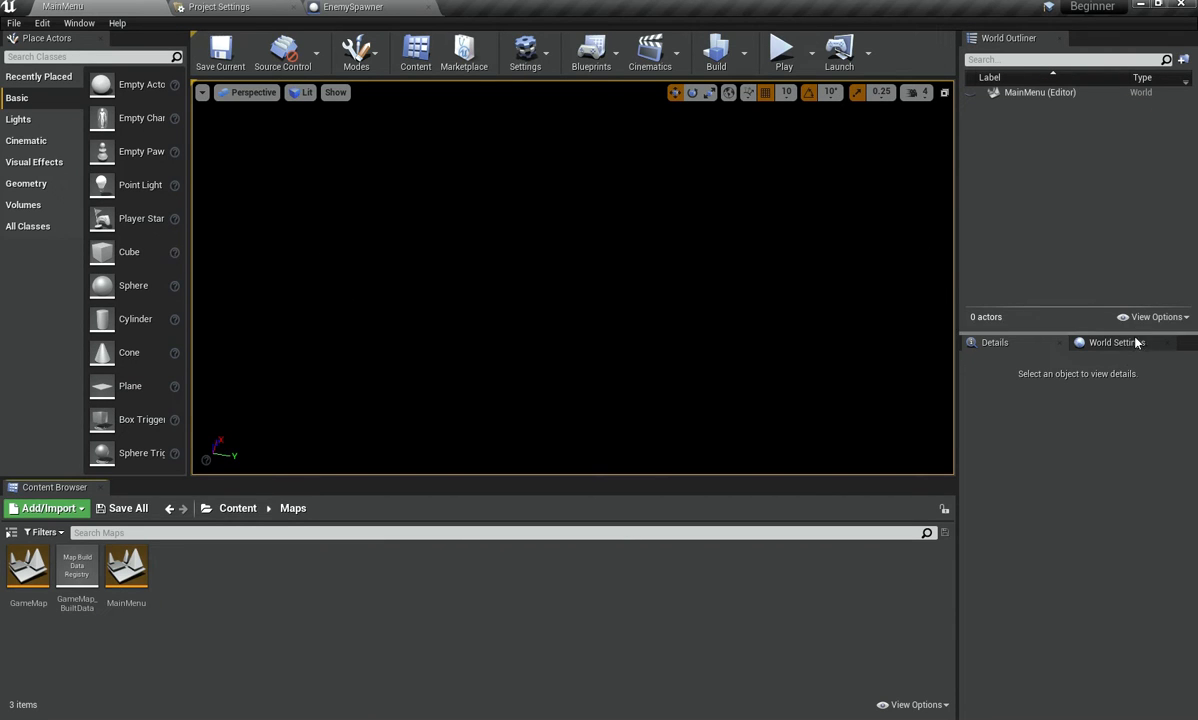
Step: Create a Blueprint class in the Blueprints folder with GameMode as its parent class
{"action": "left_click", "coordinate": [237, 508]}
{"action": "left_click", "coordinate": [12, 563]}
{"action": "double_click", "coordinate": [12, 563]}
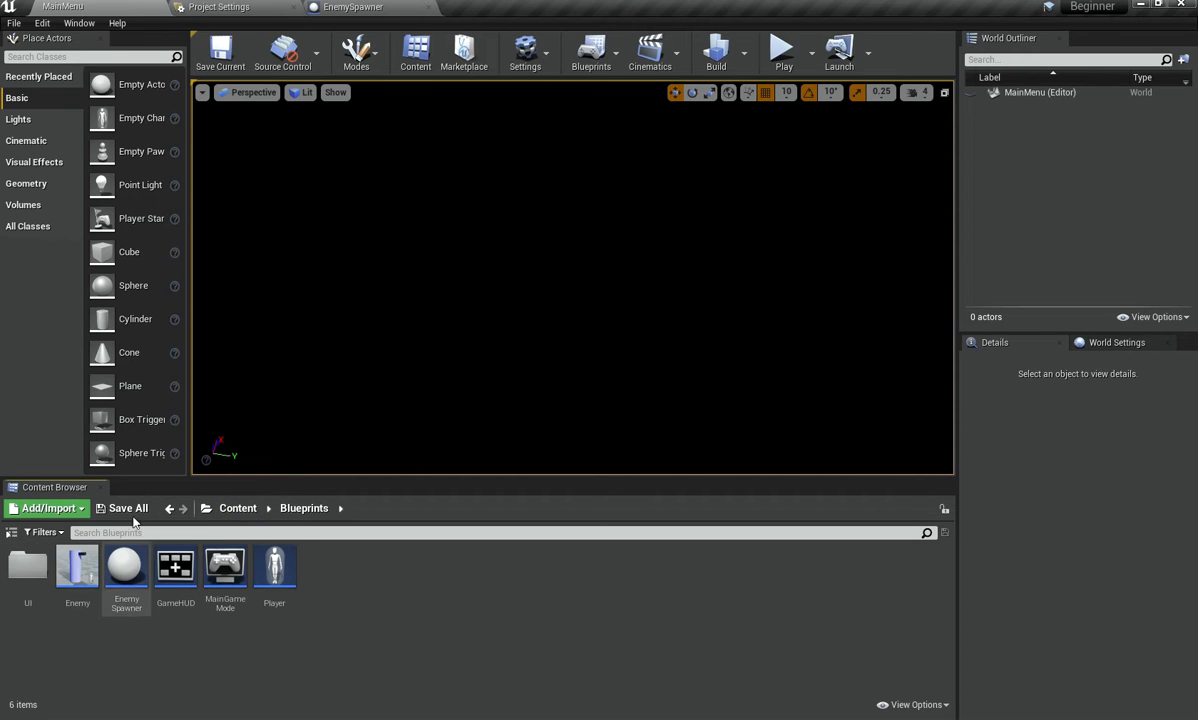
{"action": "right_click", "coordinate": [351, 606]}
{"action": "left_click", "coordinate": [430, 257]}
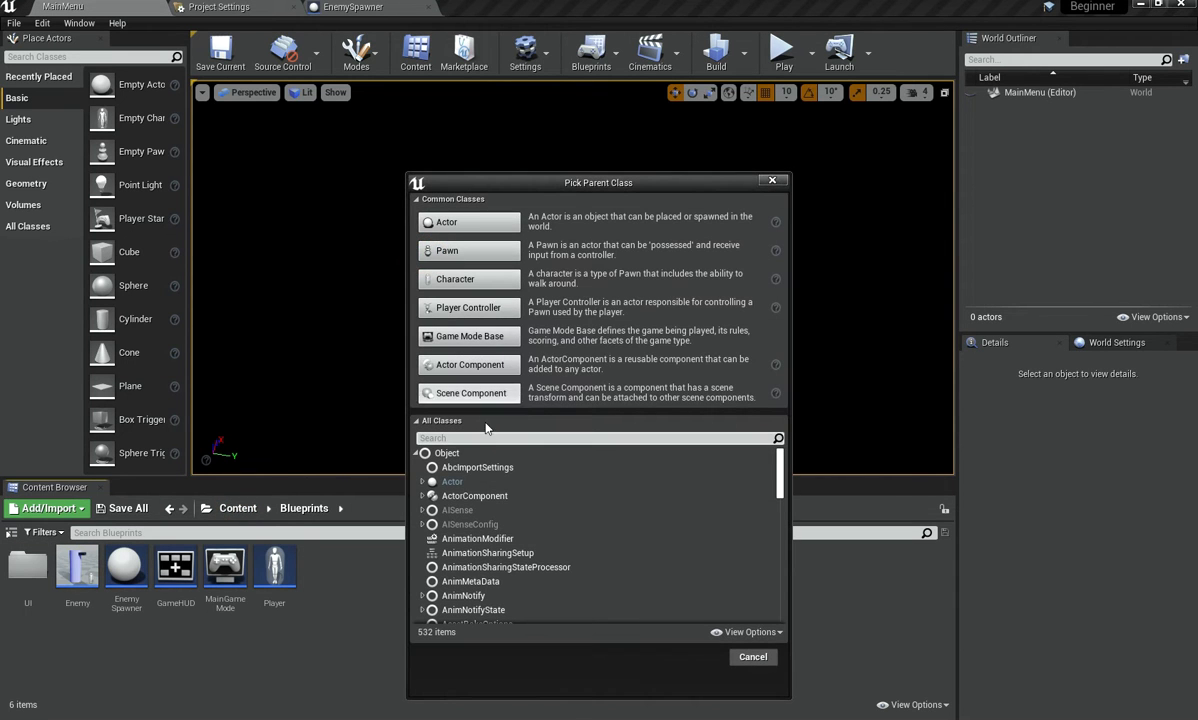
{"action": "type", "text": "game mode"}
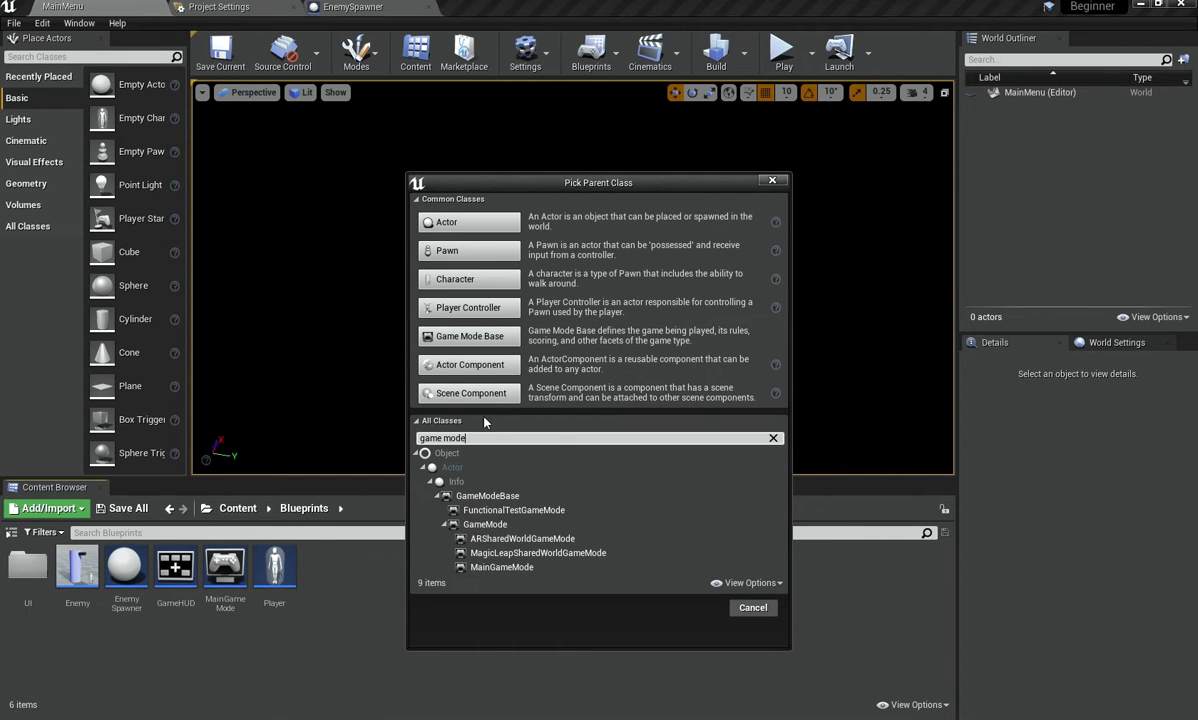
{"action": "left_click", "coordinate": [485, 524]}
{"action": "left_click", "coordinate": [704, 602]}
Step: Name the new Blueprint class MainMenuGameMode and open it, closing the EnemySpawner editor
{"action": "type", "text": "Ma"}
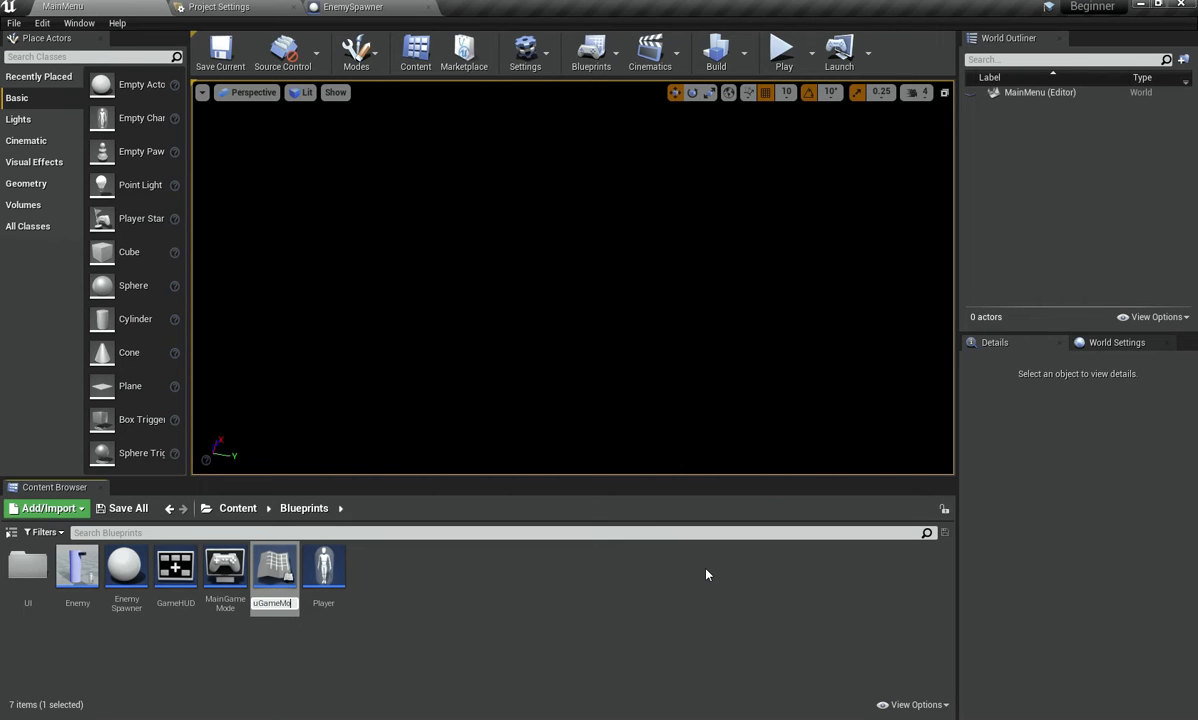
{"action": "type", "text": "inMenuGameMode"}
{"action": "key", "text": "Return"}
{"action": "key", "text": "Return"}
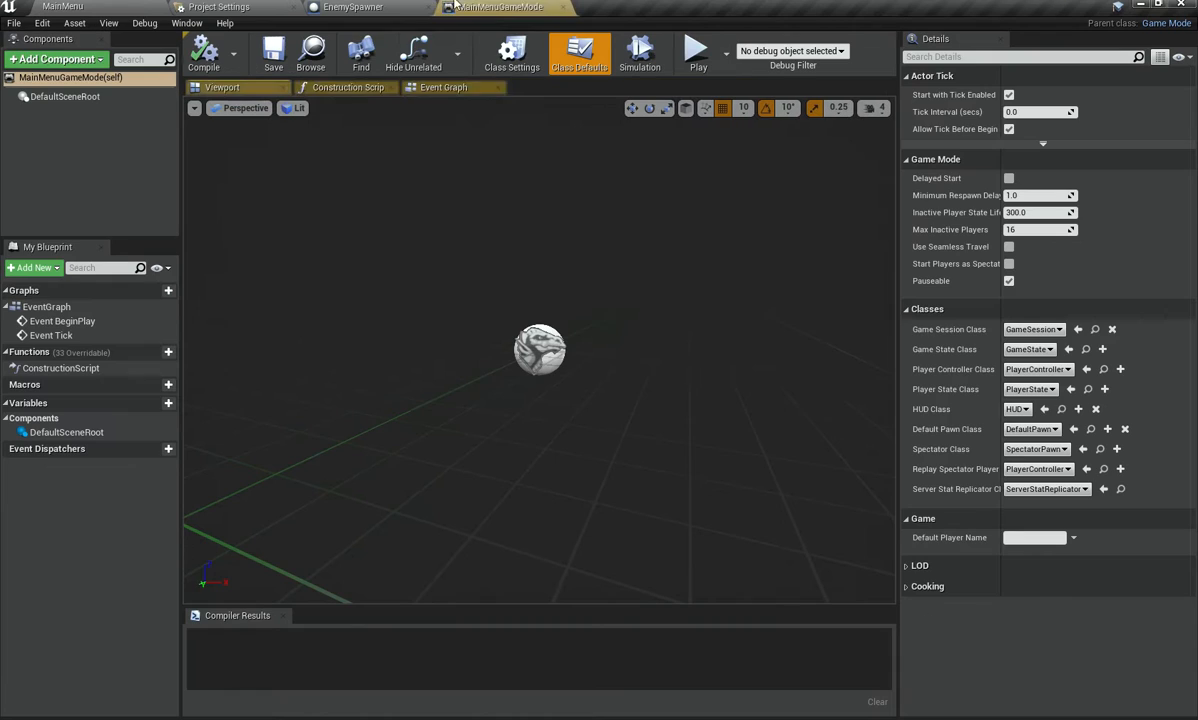
{"action": "middle_click", "coordinate": [372, 12]}
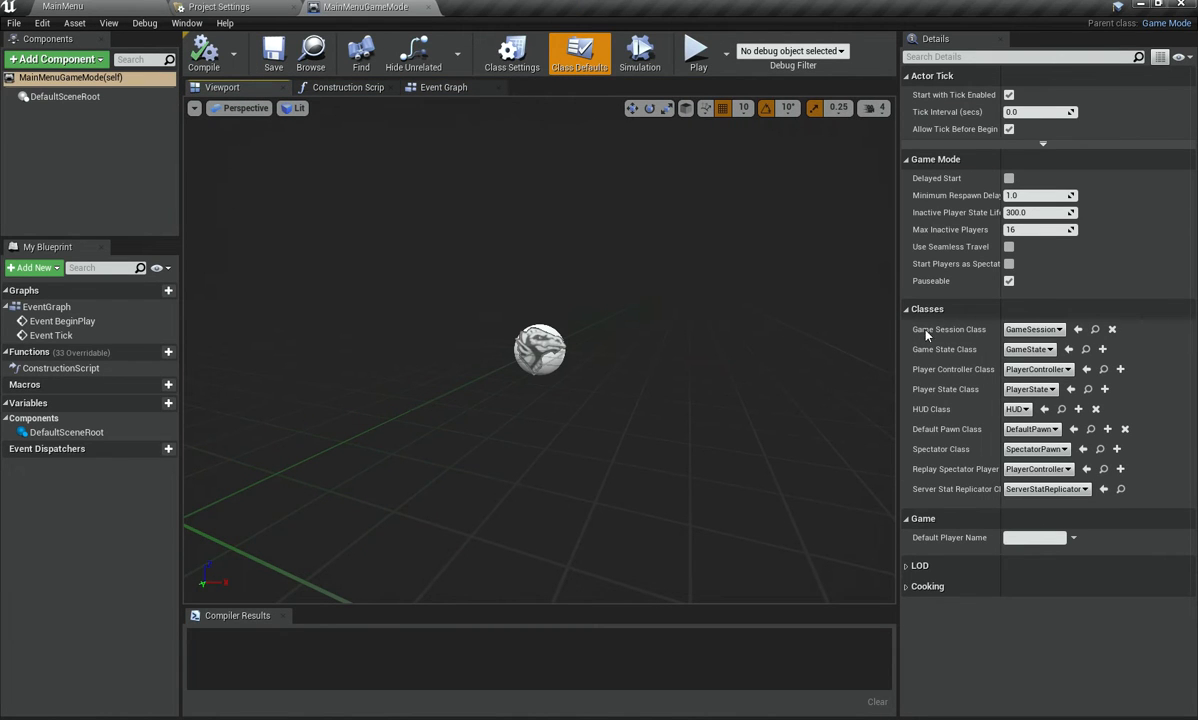
Step: Examine the default game mode and default maps in the project's Maps & Modes settings
{"action": "left_click", "coordinate": [116, 5]}
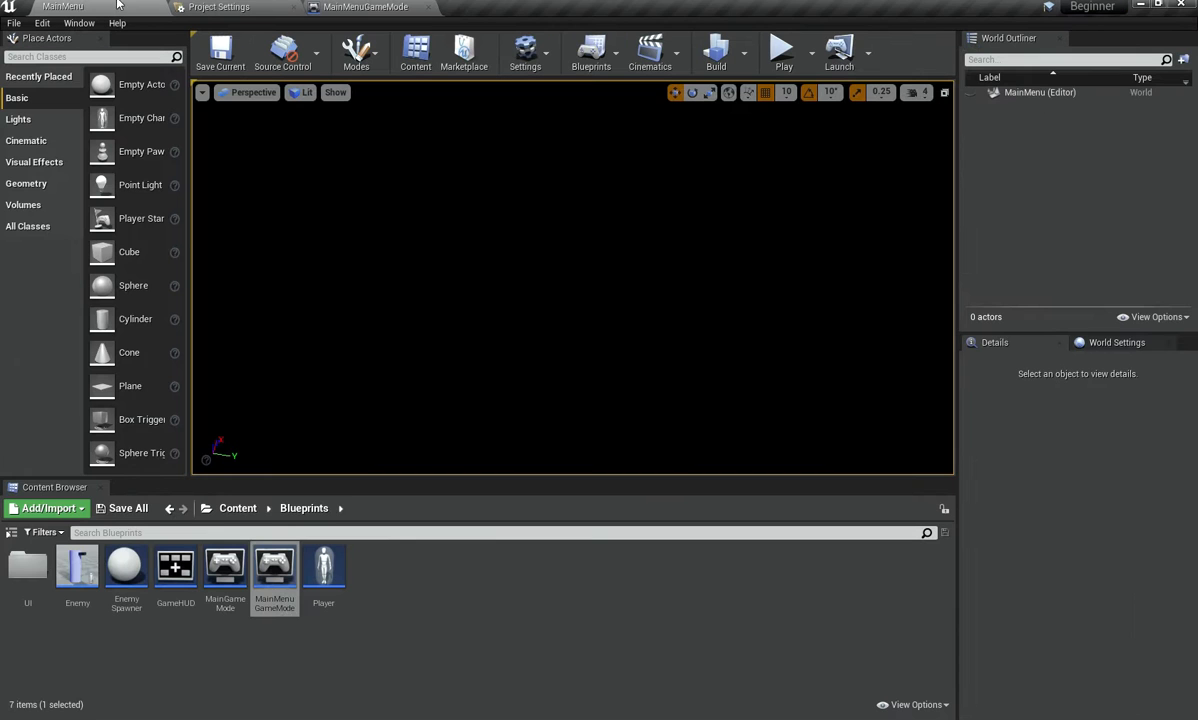
{"action": "left_click", "coordinate": [435, 641]}
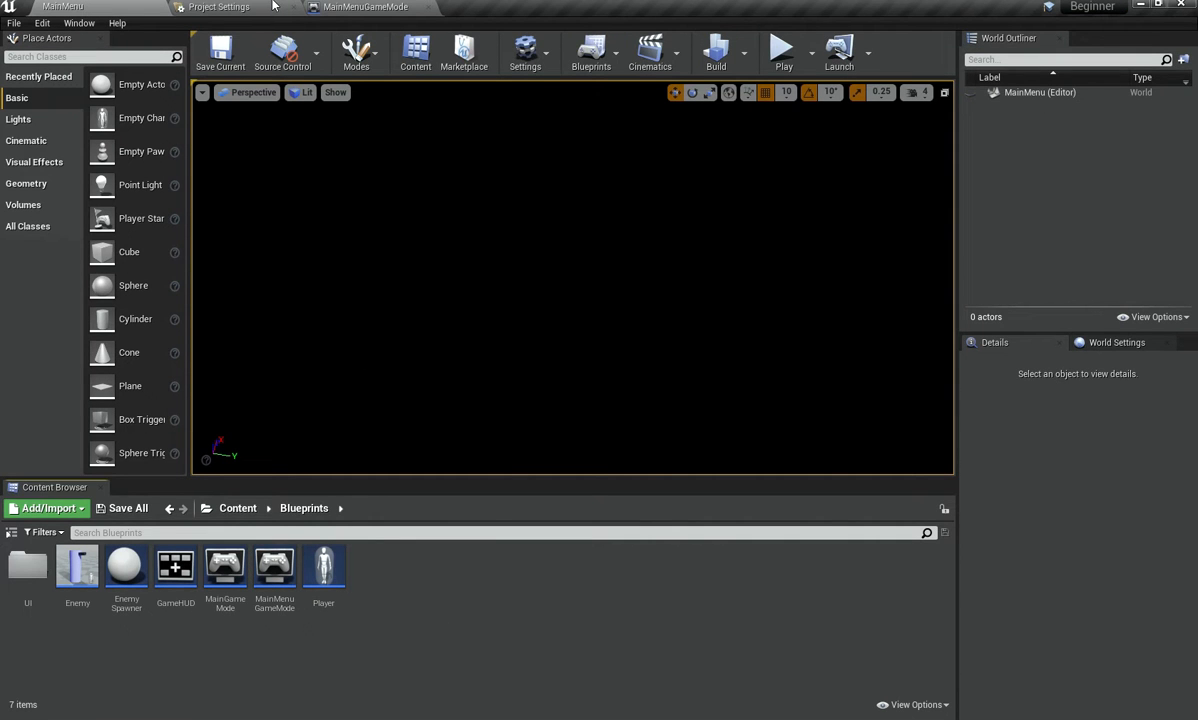
{"action": "left_click", "coordinate": [273, 5]}
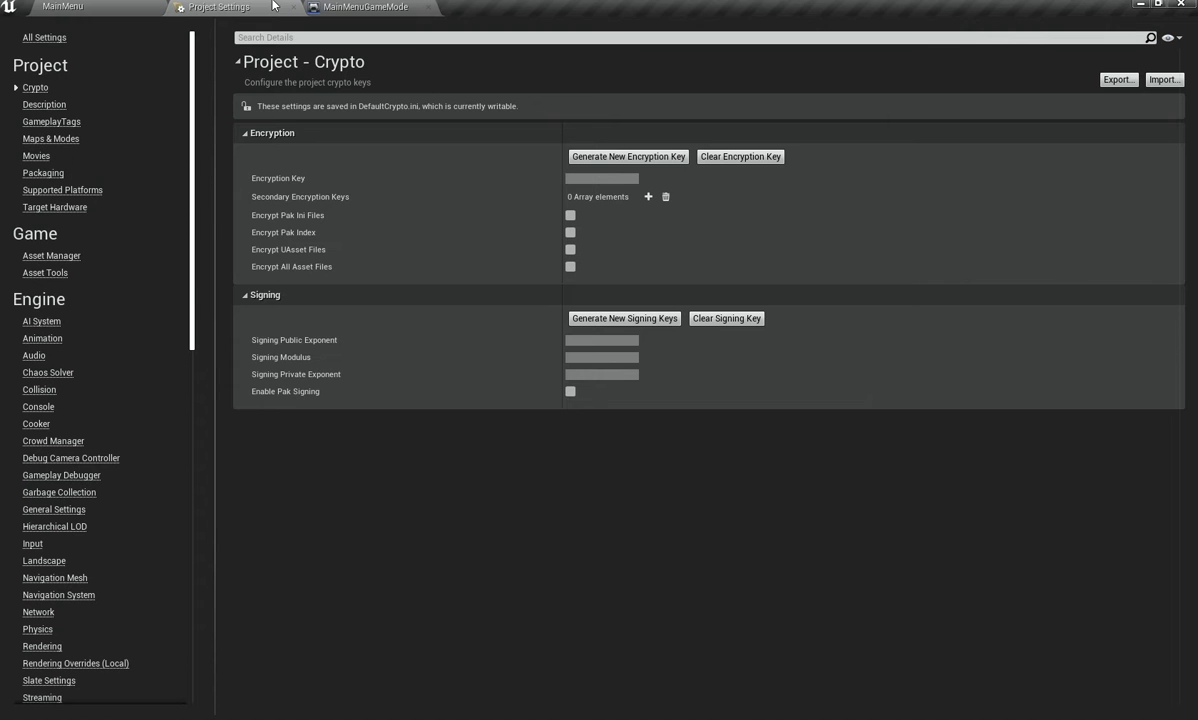
{"action": "left_click", "coordinate": [45, 138]}
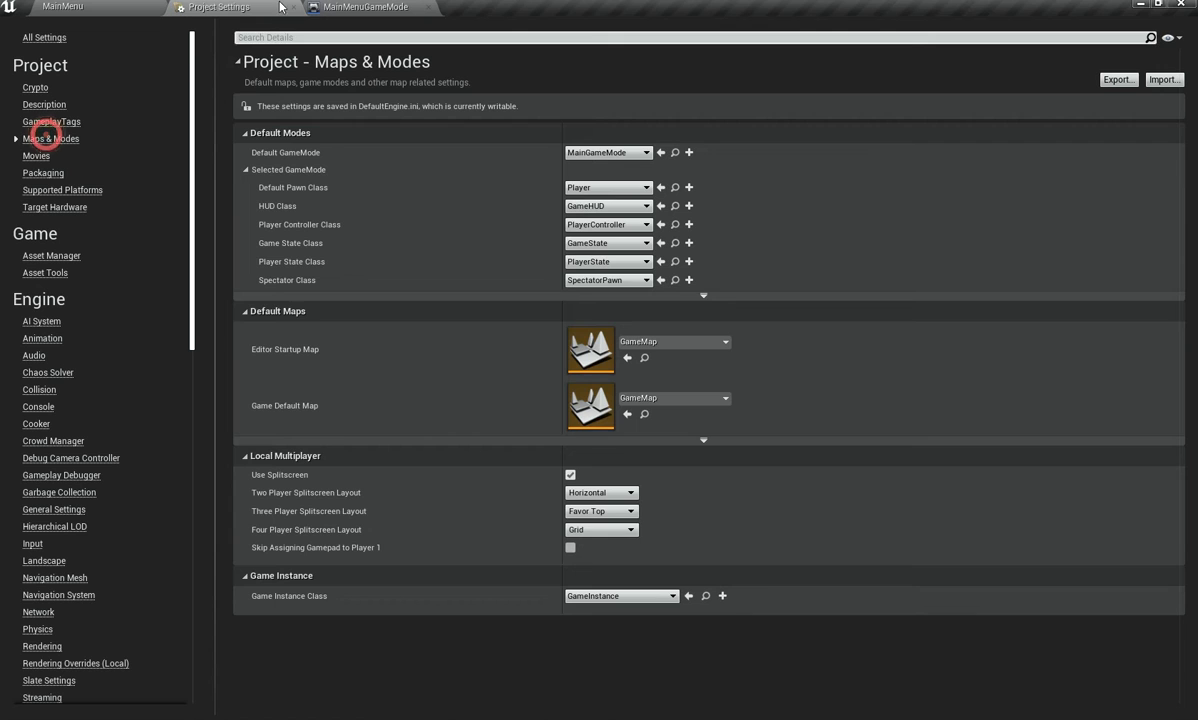
Step: Set the GameMode Override of the MainMenu level to MainGameMode in its World Settings
{"action": "left_click", "coordinate": [125, 5]}
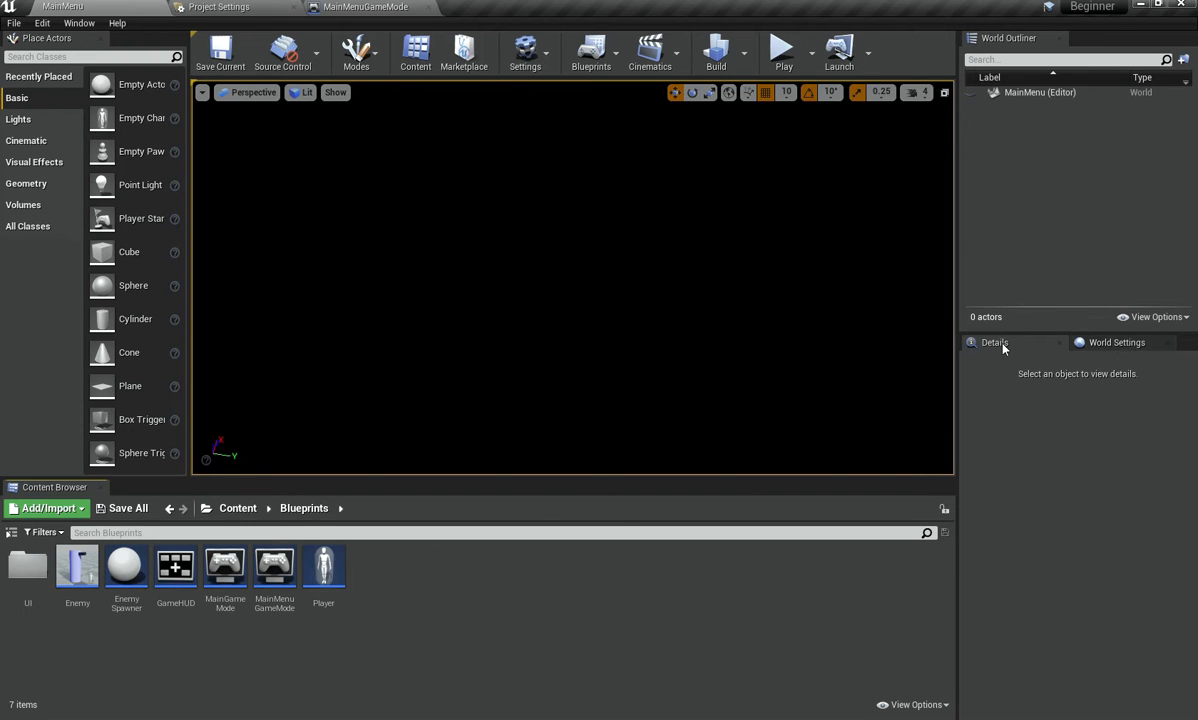
{"action": "left_click", "coordinate": [1098, 343]}
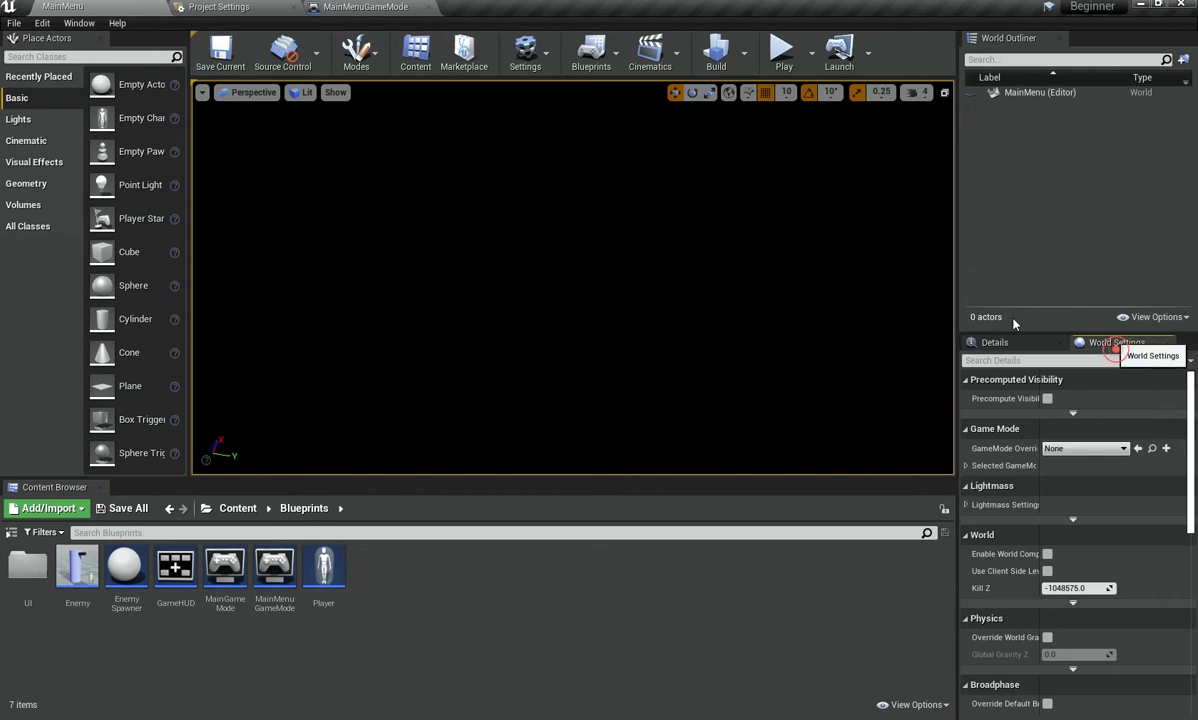
{"action": "left_click", "coordinate": [966, 466]}
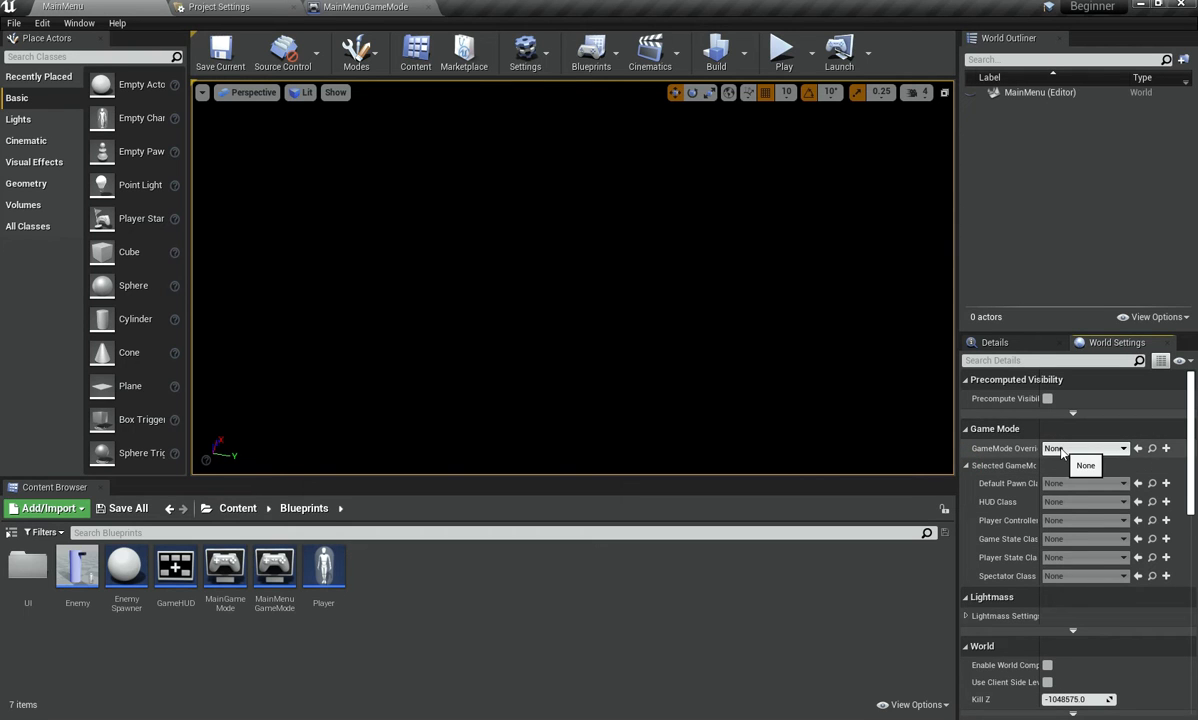
{"action": "left_click", "coordinate": [1062, 449]}
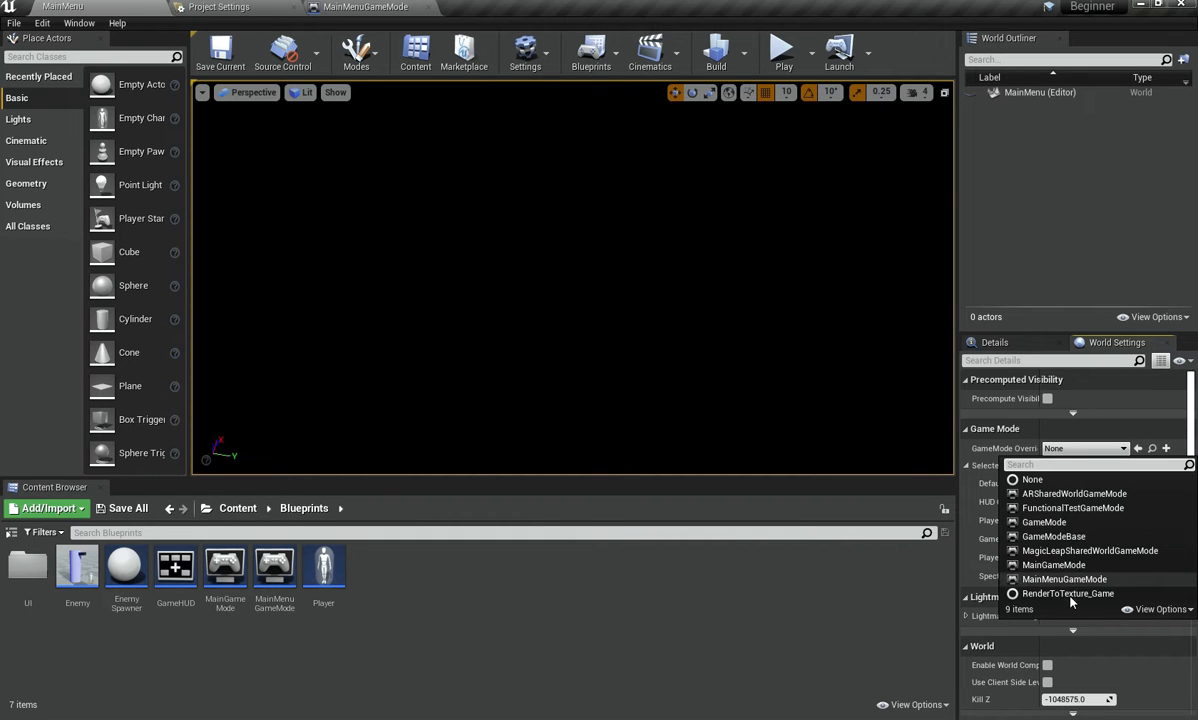
{"action": "left_click", "coordinate": [1052, 565]}
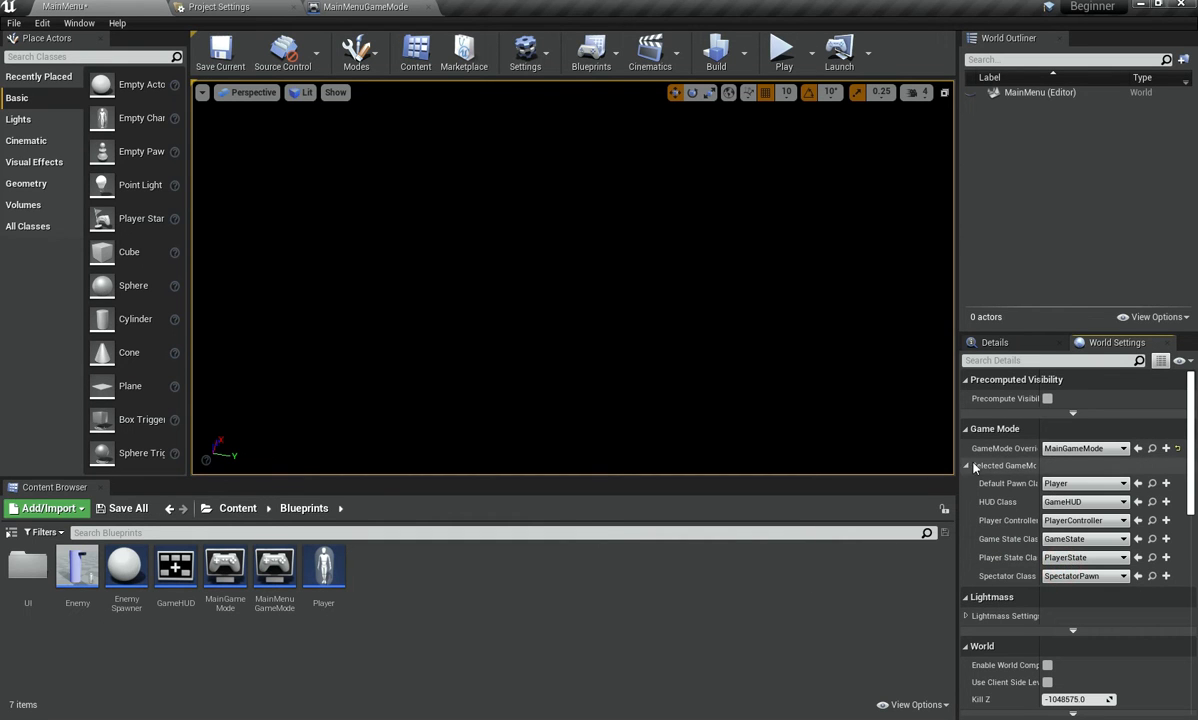
{"action": "left_click", "coordinate": [966, 466]}
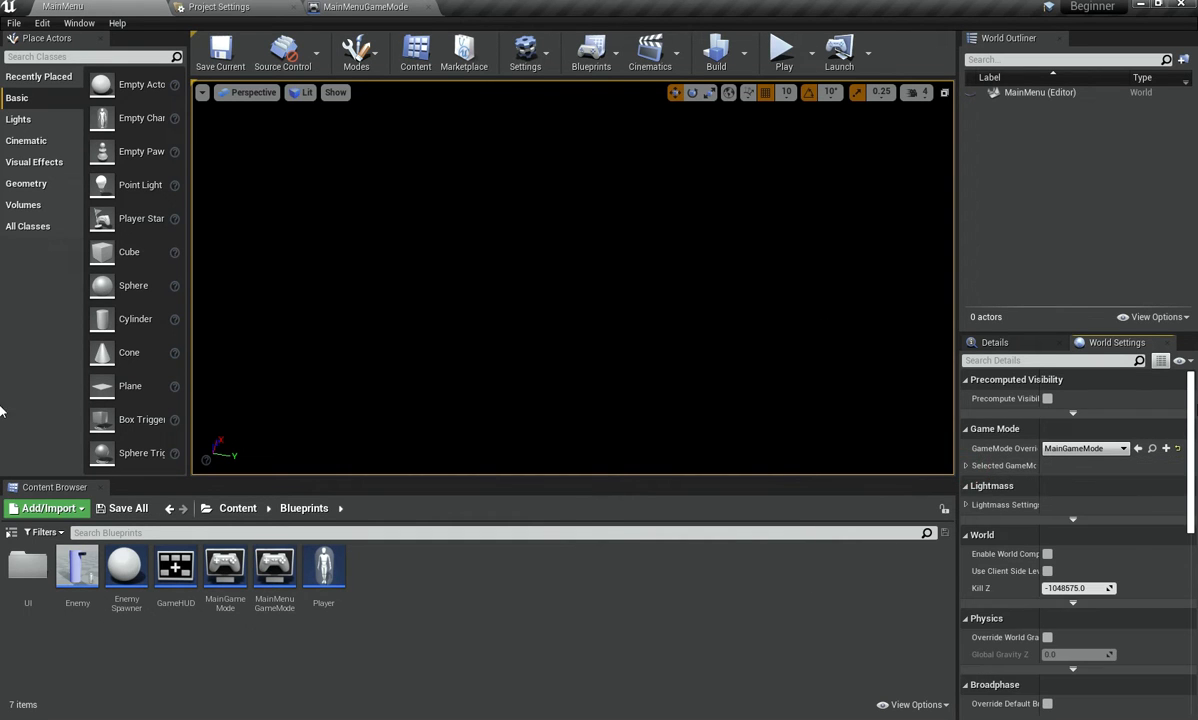
Step: Test-play the MainMenu level and set the Default Pawn Class of its selected game mode to Pawn
{"action": "left_click", "coordinate": [783, 57]}
{"action": "key", "text": "Escape"}
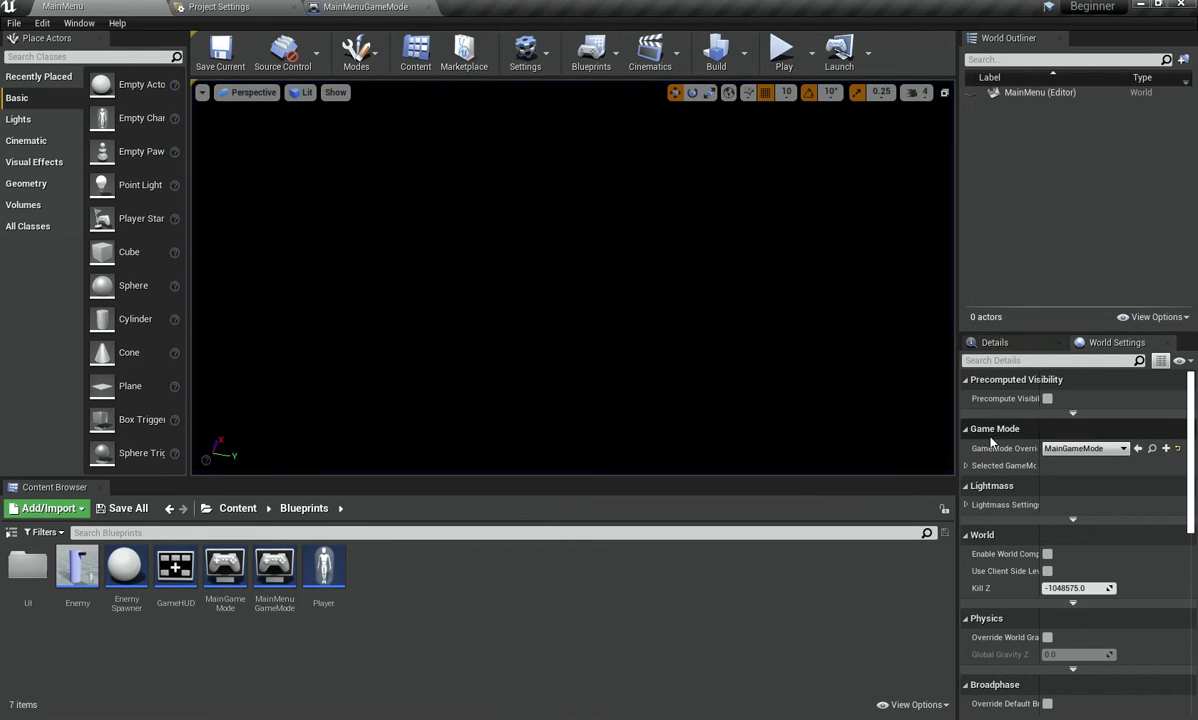
{"action": "left_click", "coordinate": [966, 466]}
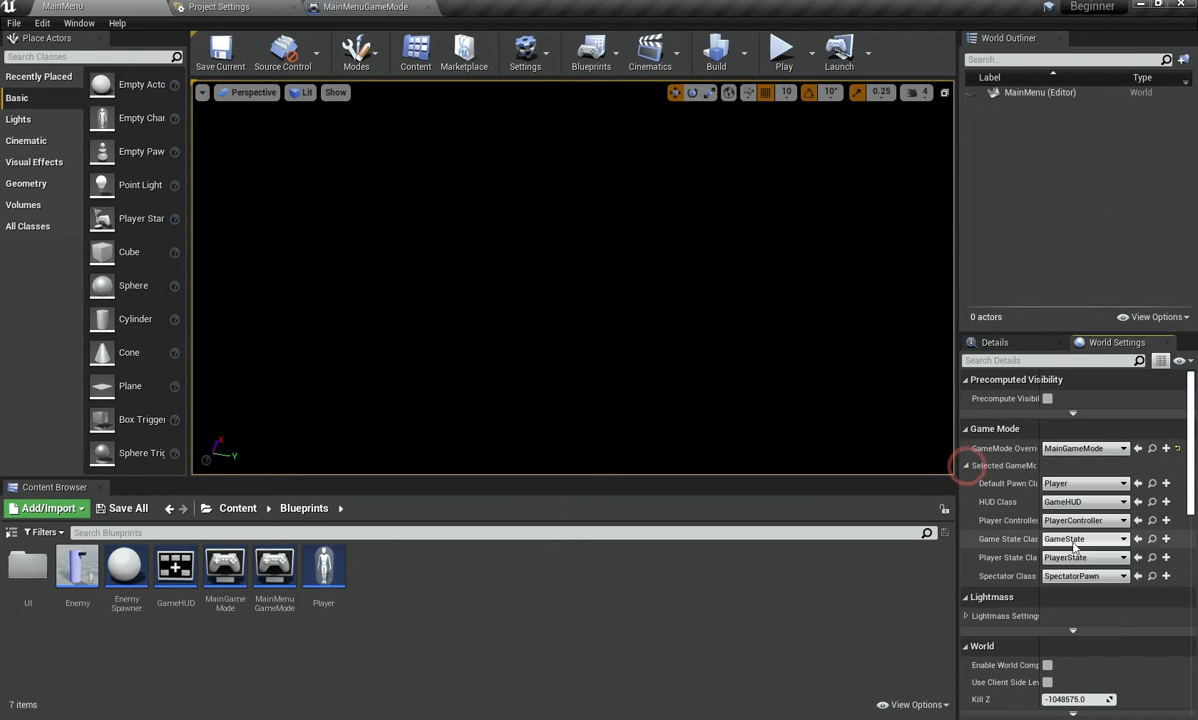
{"action": "left_click", "coordinate": [1085, 483]}
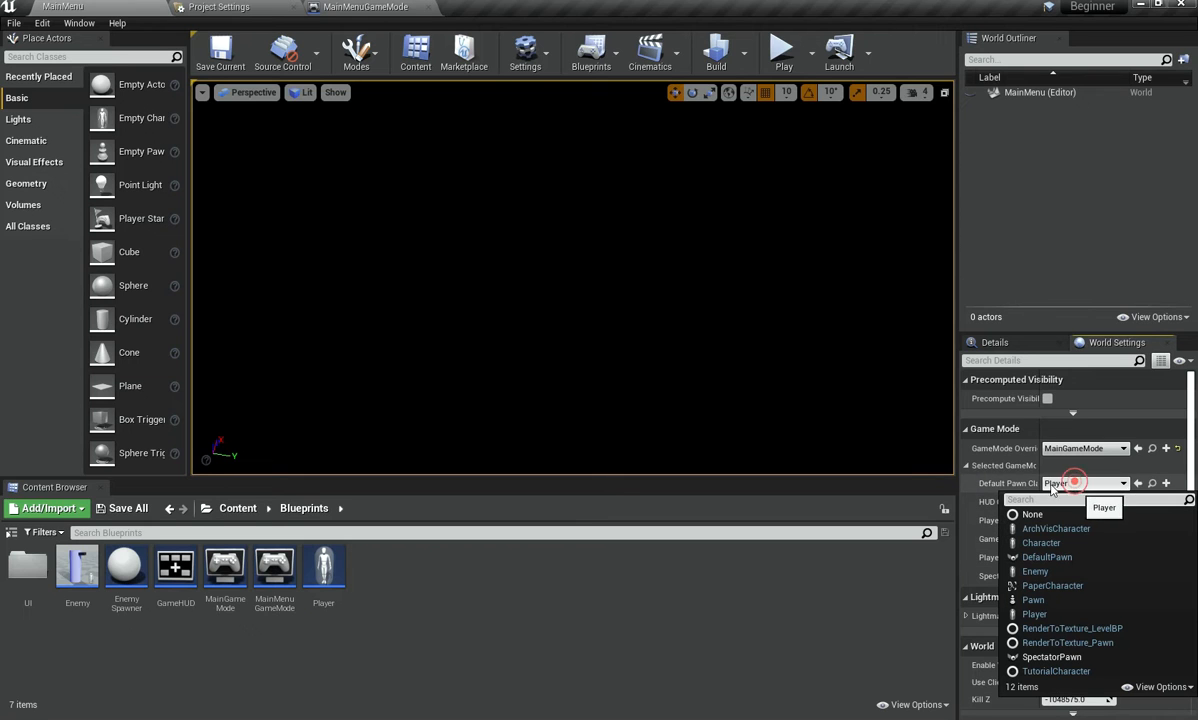
{"action": "left_click", "coordinate": [1048, 599]}
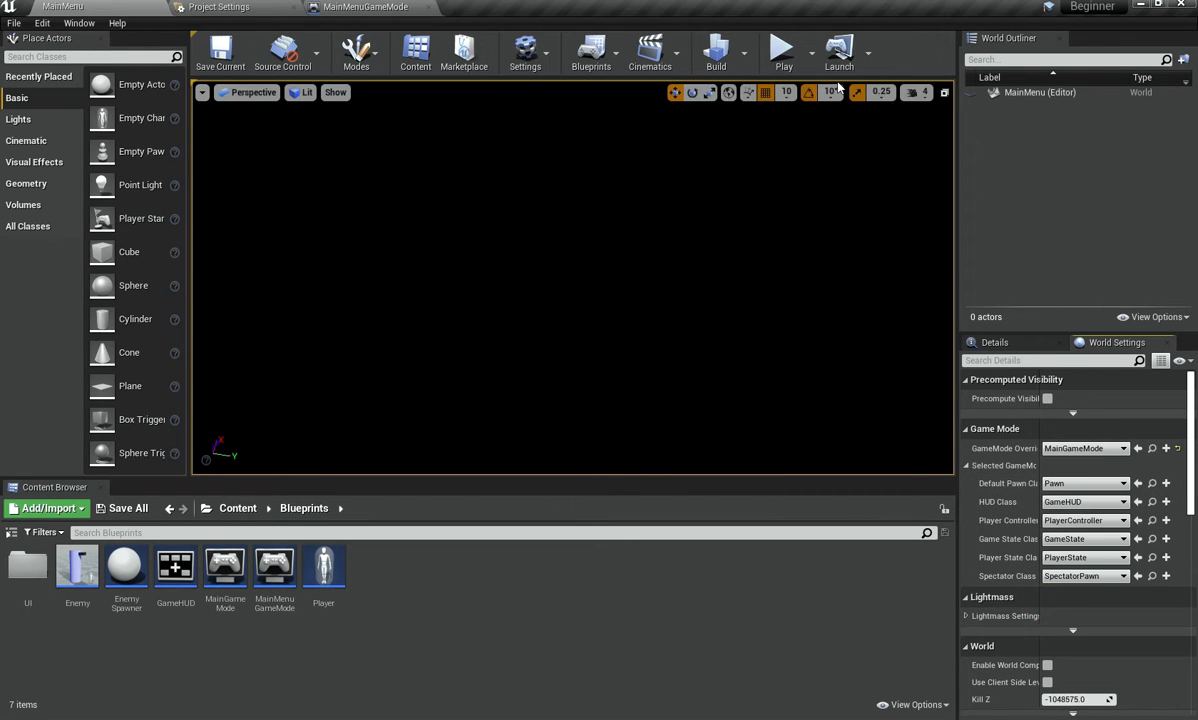
Step: Set the MainMenu level's GameMode Override to MainMenuGameMode in World Settings and test-play the level
{"action": "left_click", "coordinate": [398, 6]}
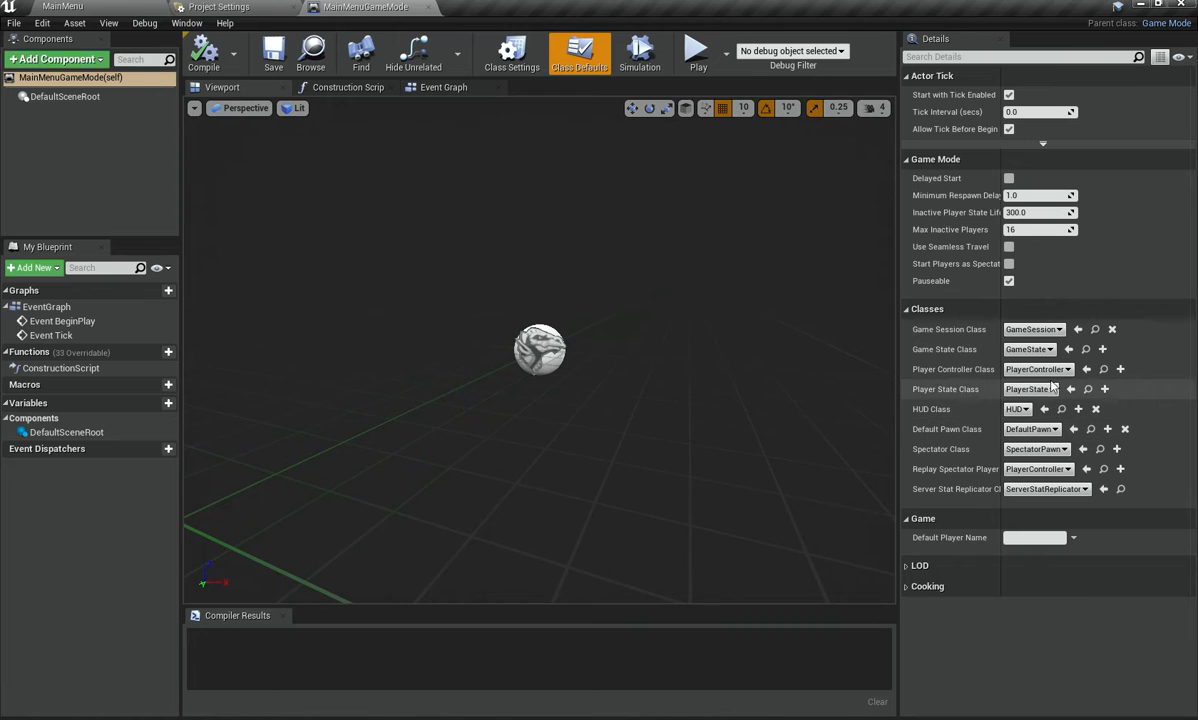
{"action": "left_click", "coordinate": [1040, 429]}
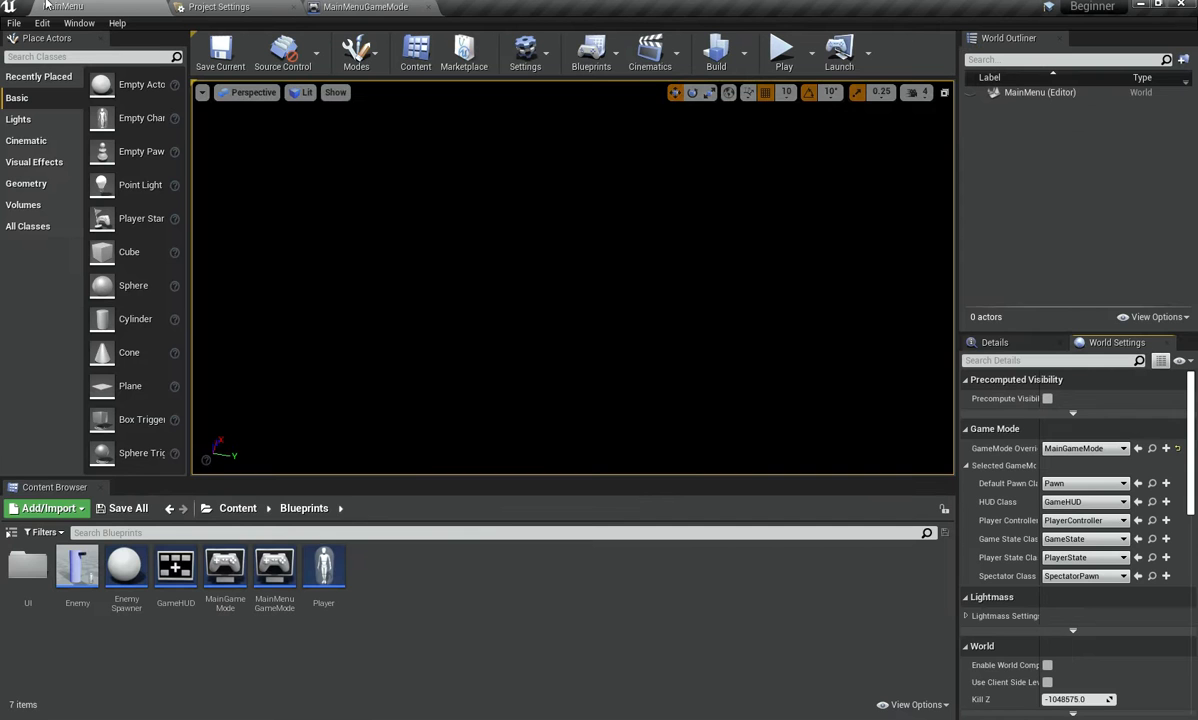
{"action": "left_click", "coordinate": [1178, 449]}
{"action": "left_click", "coordinate": [1096, 449]}
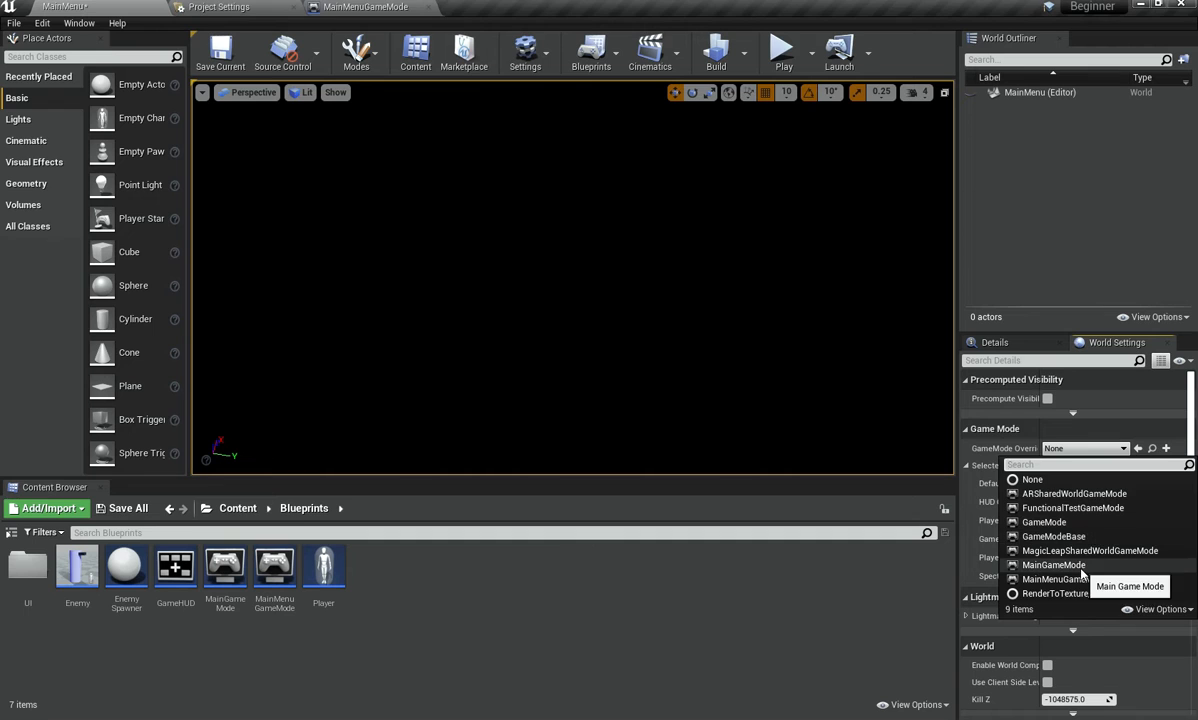
{"action": "left_click", "coordinate": [1080, 565]}
{"action": "left_click", "coordinate": [1085, 449]}
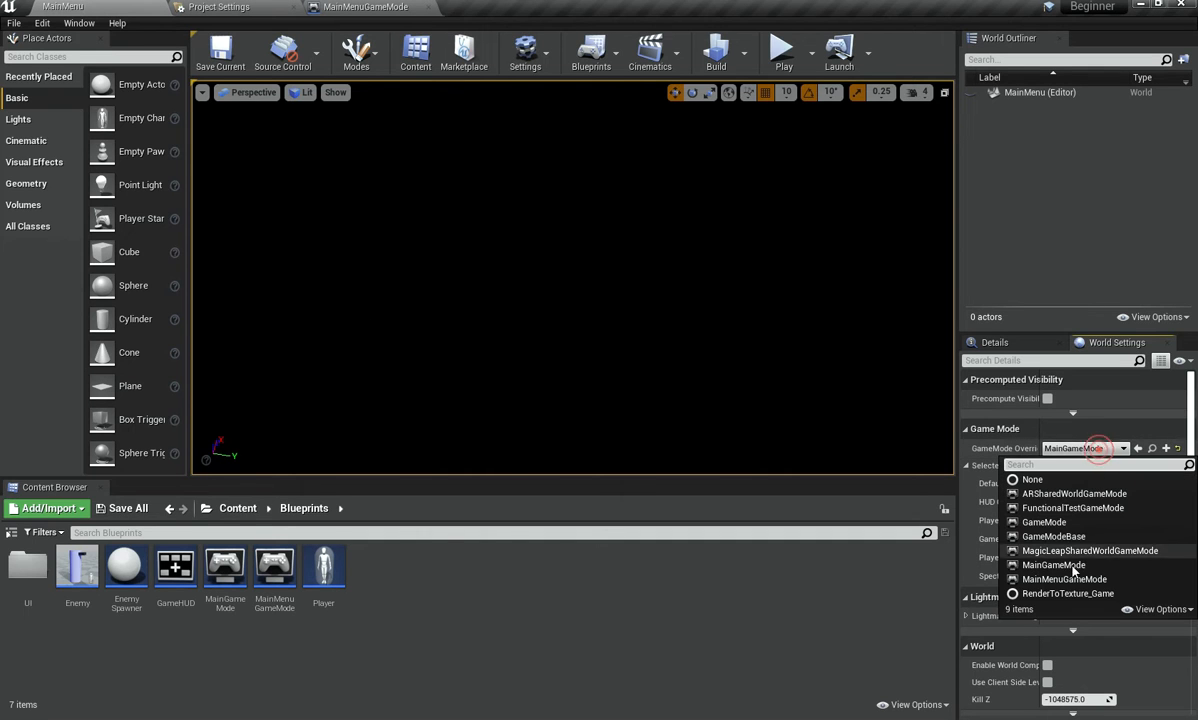
{"action": "left_click", "coordinate": [1088, 579]}
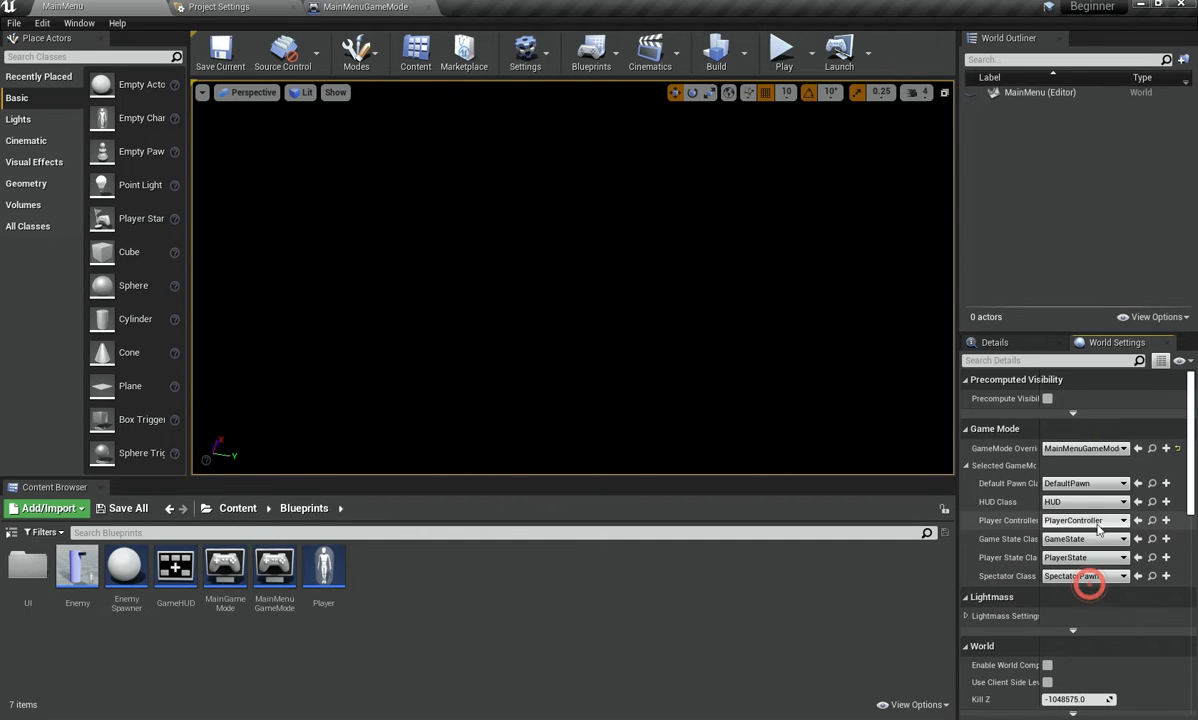
{"action": "left_click", "coordinate": [786, 50]}
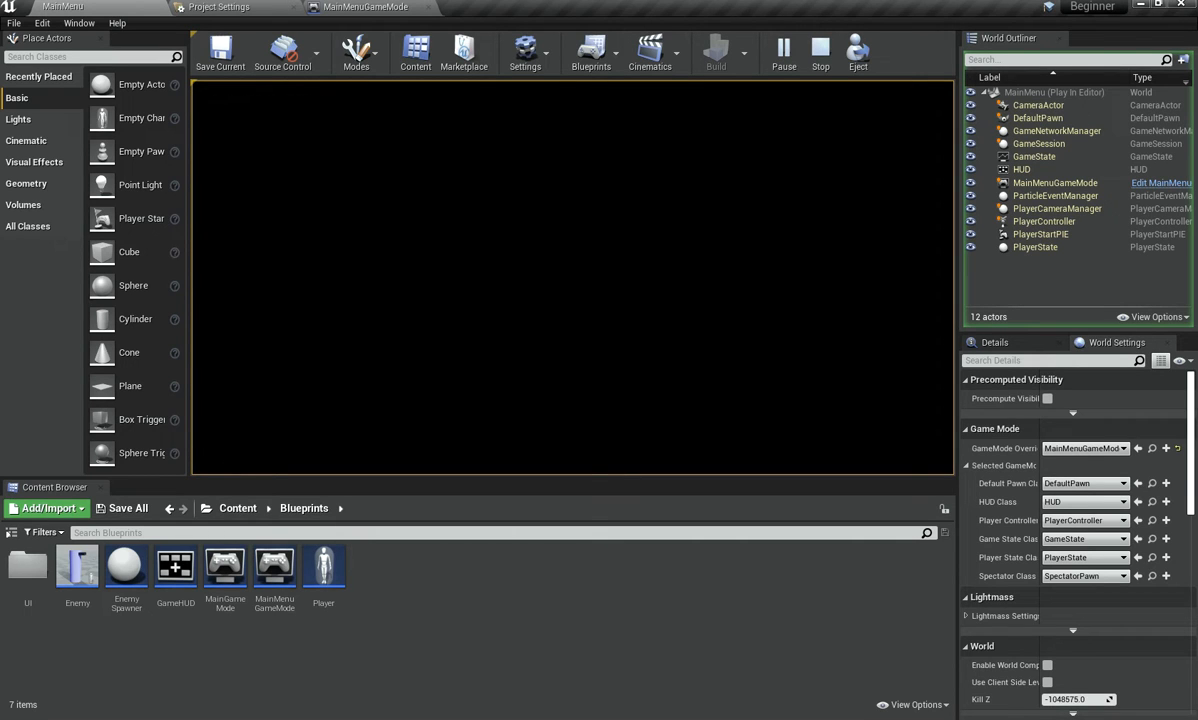
{"action": "key", "text": "Escape"}
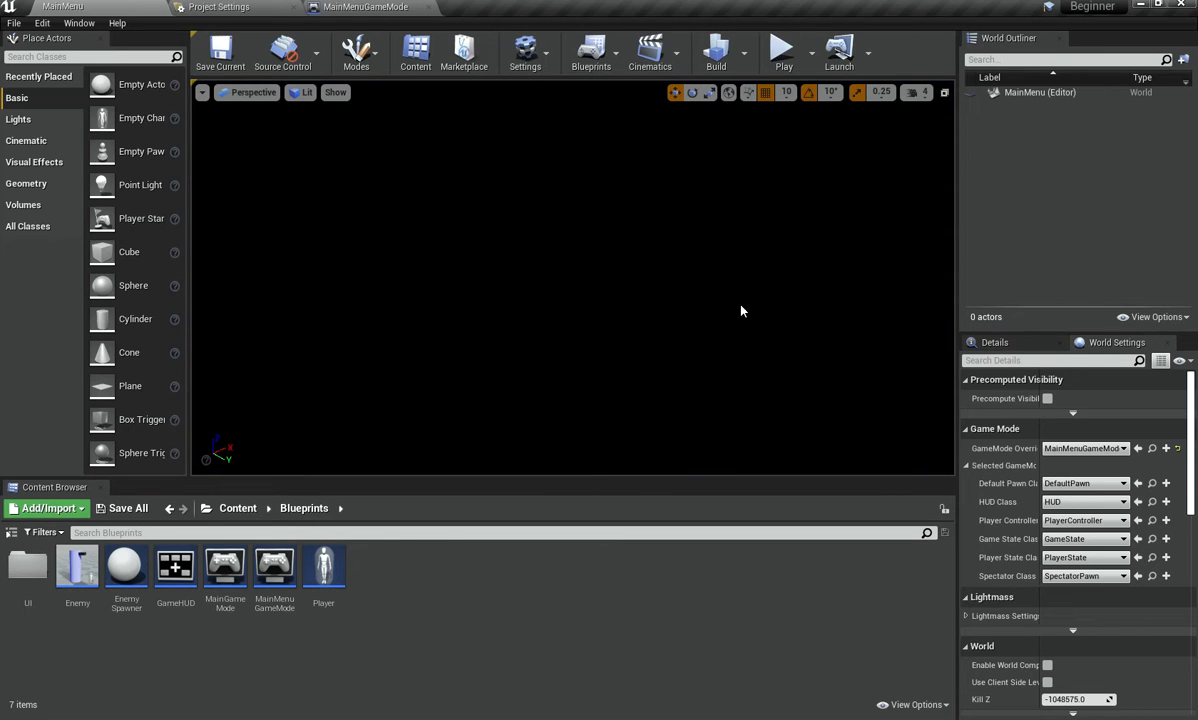
Step: Create a Widget Blueprint named MainMenu in the UI folder inside Blueprints
{"action": "left_click", "coordinate": [511, 583]}
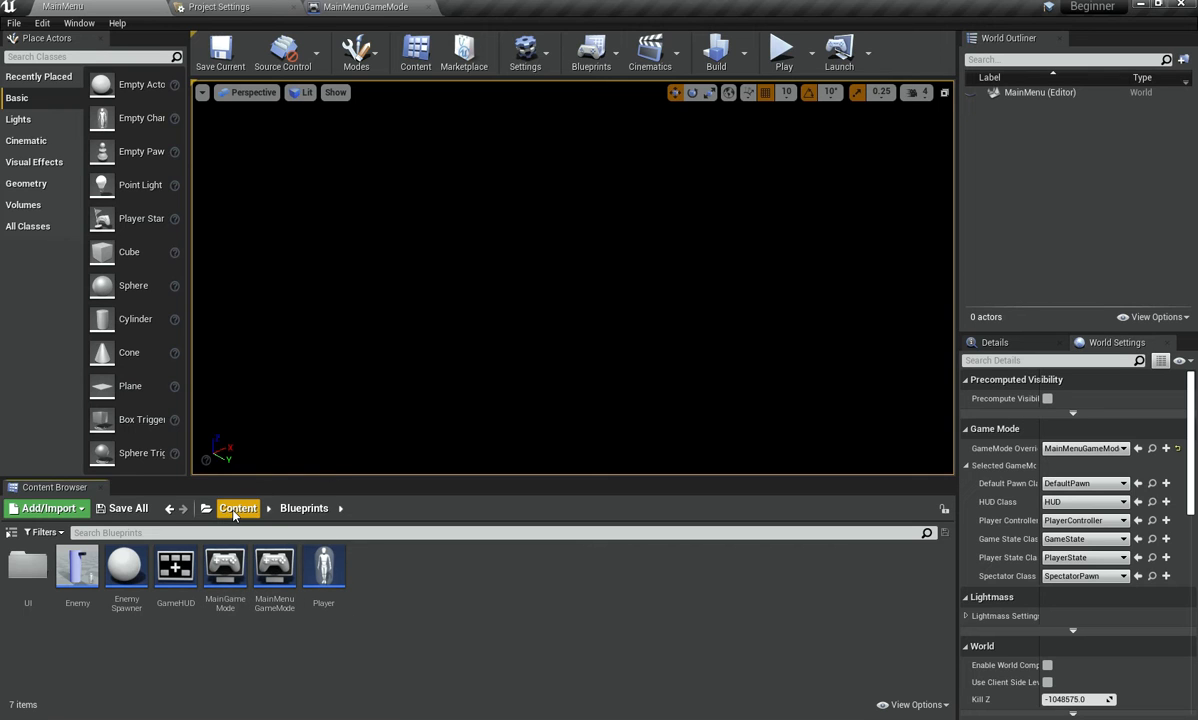
{"action": "left_click", "coordinate": [46, 585]}
{"action": "double_click", "coordinate": [46, 585]}
{"action": "right_click", "coordinate": [218, 610]}
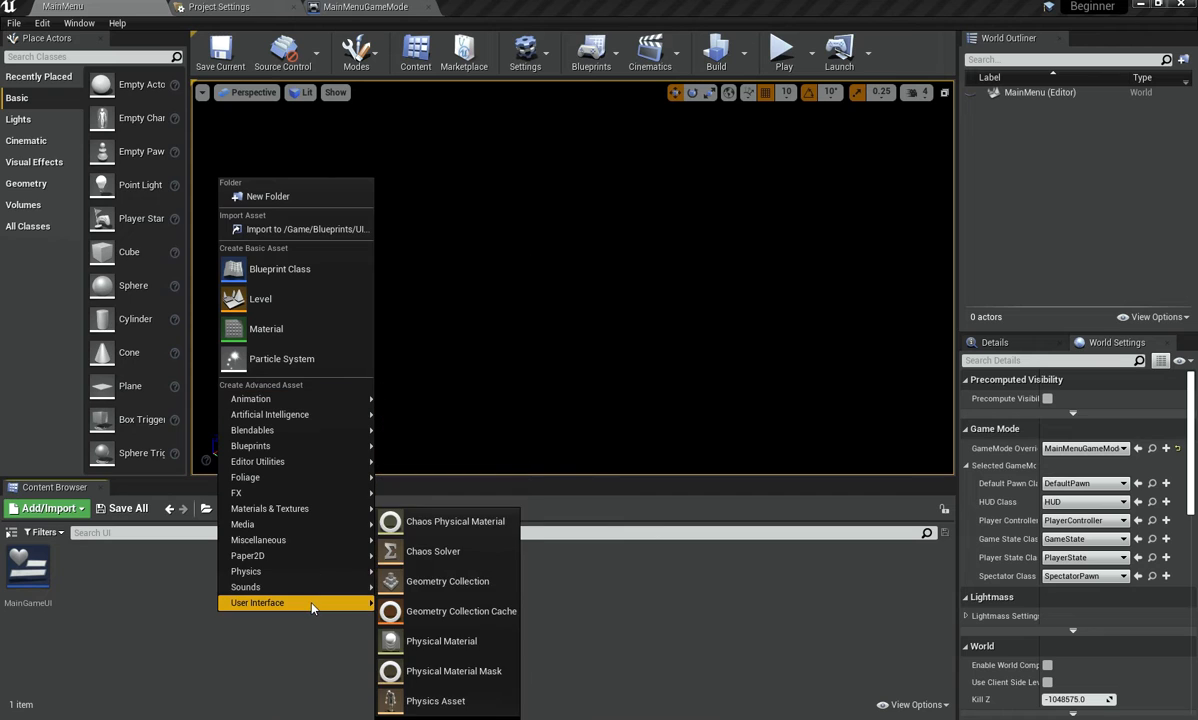
{"action": "mouse_move", "coordinate": [373, 607]}
{"action": "left_click", "coordinate": [438, 700]}
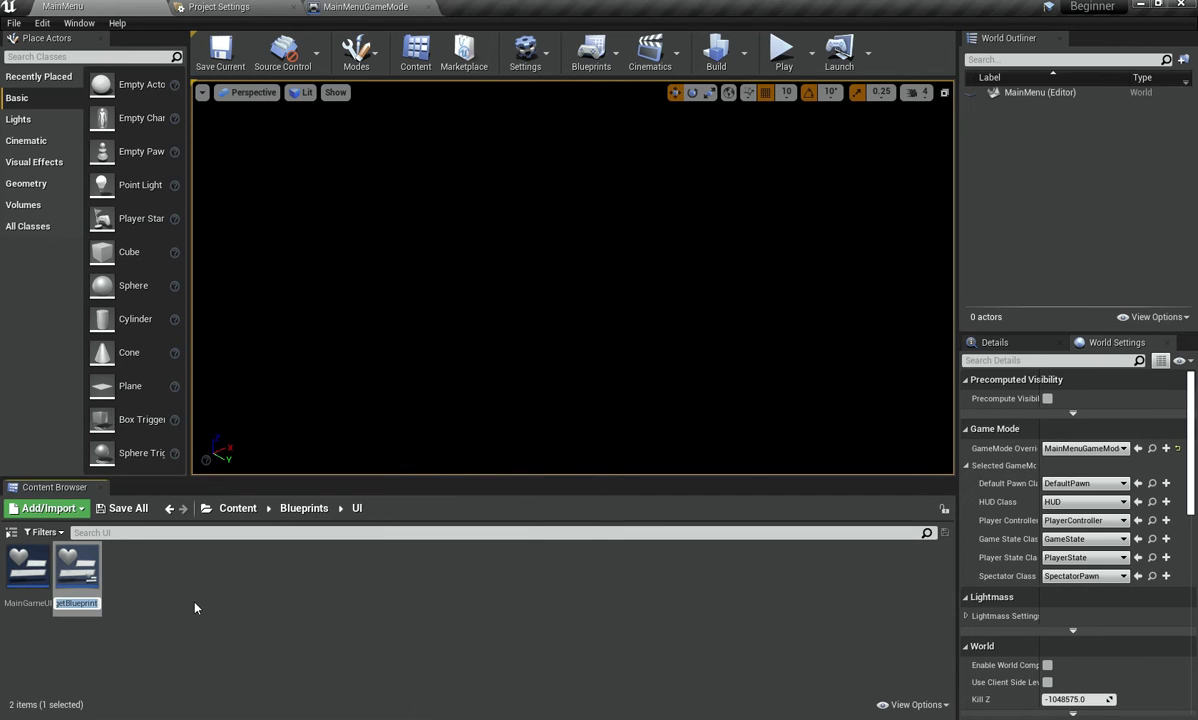
{"action": "type", "text": "MainMenu"}
{"action": "key", "text": "Return"}
Step: Create a Blueprint class with HUD as its parent in the Blueprints folder, name it MainMenuHUD and open it
{"action": "left_click", "coordinate": [318, 509]}
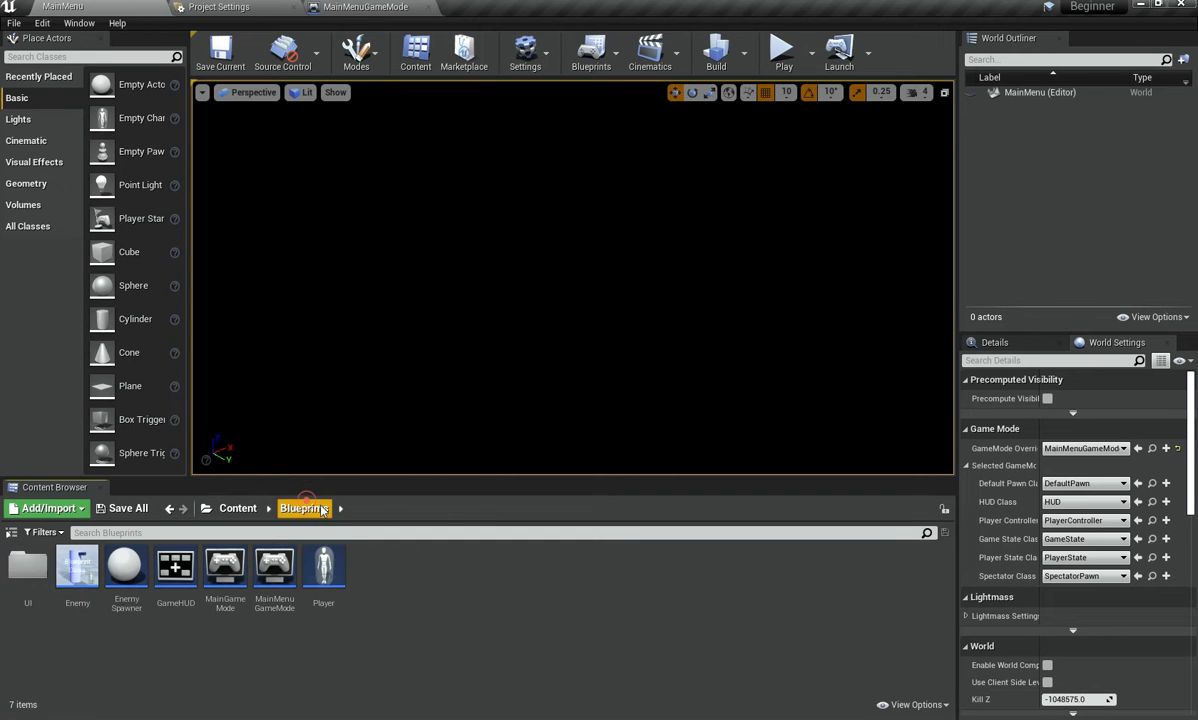
{"action": "right_click", "coordinate": [378, 586]}
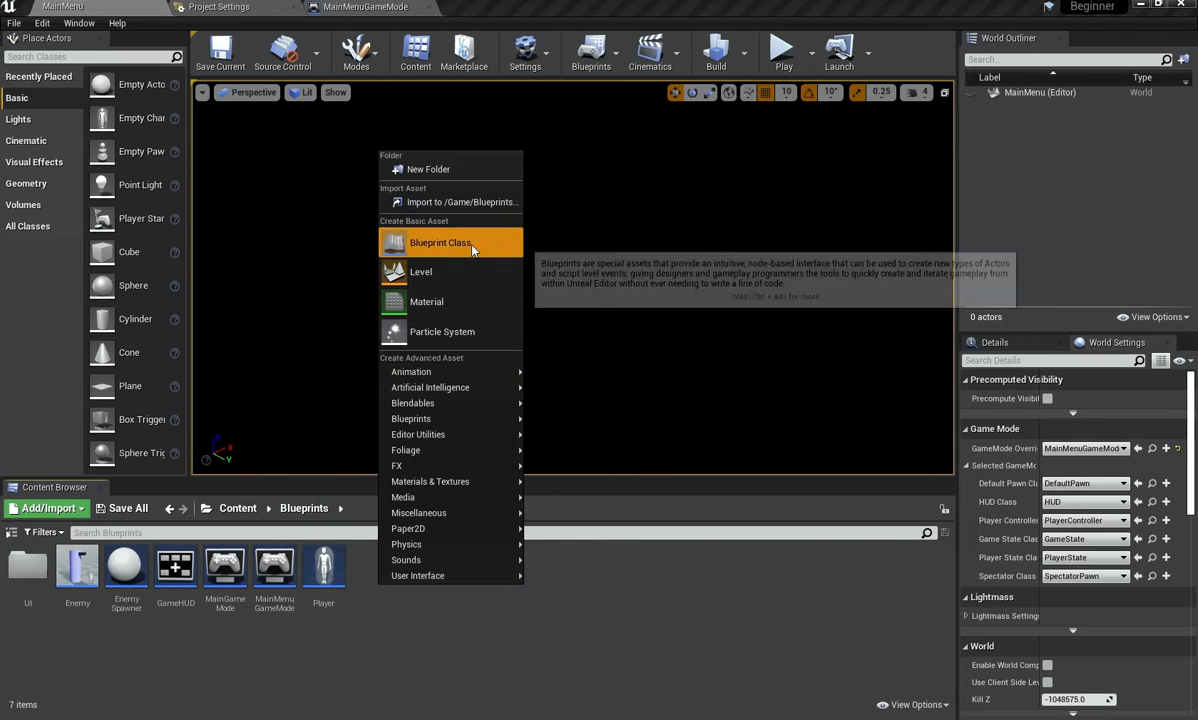
{"action": "left_click", "coordinate": [474, 249]}
{"action": "type", "text": "hud"}
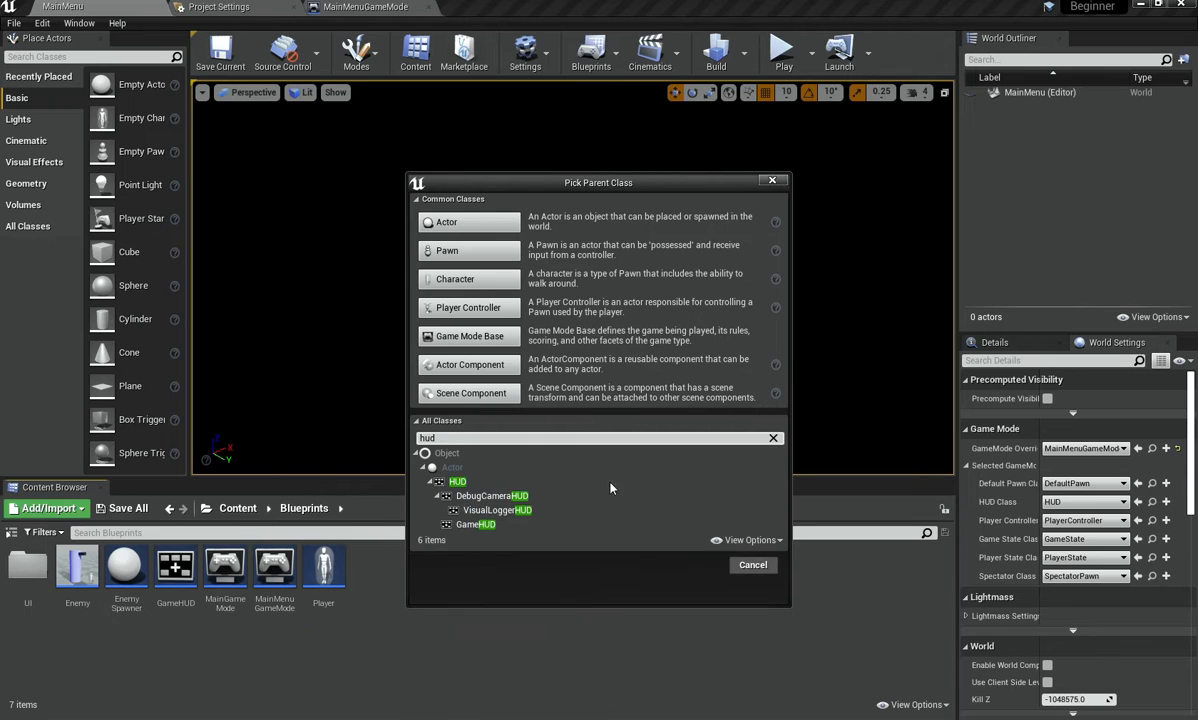
{"action": "left_click", "coordinate": [521, 483]}
{"action": "left_click", "coordinate": [520, 481]}
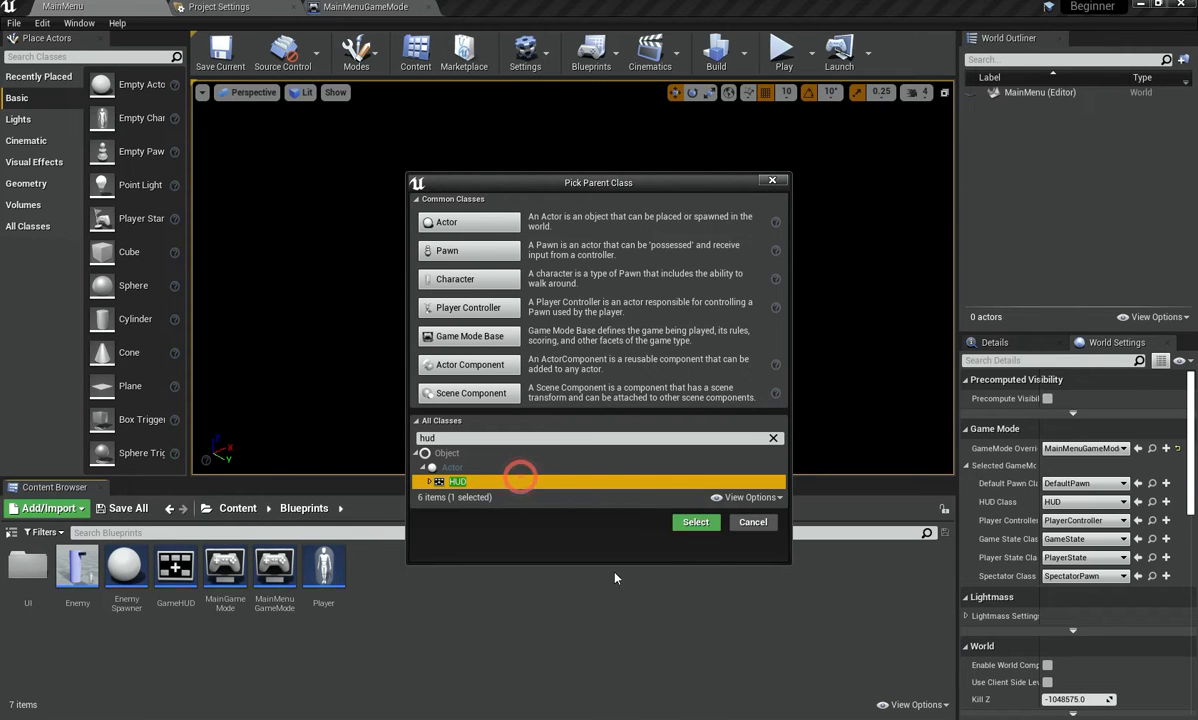
{"action": "left_click", "coordinate": [708, 525]}
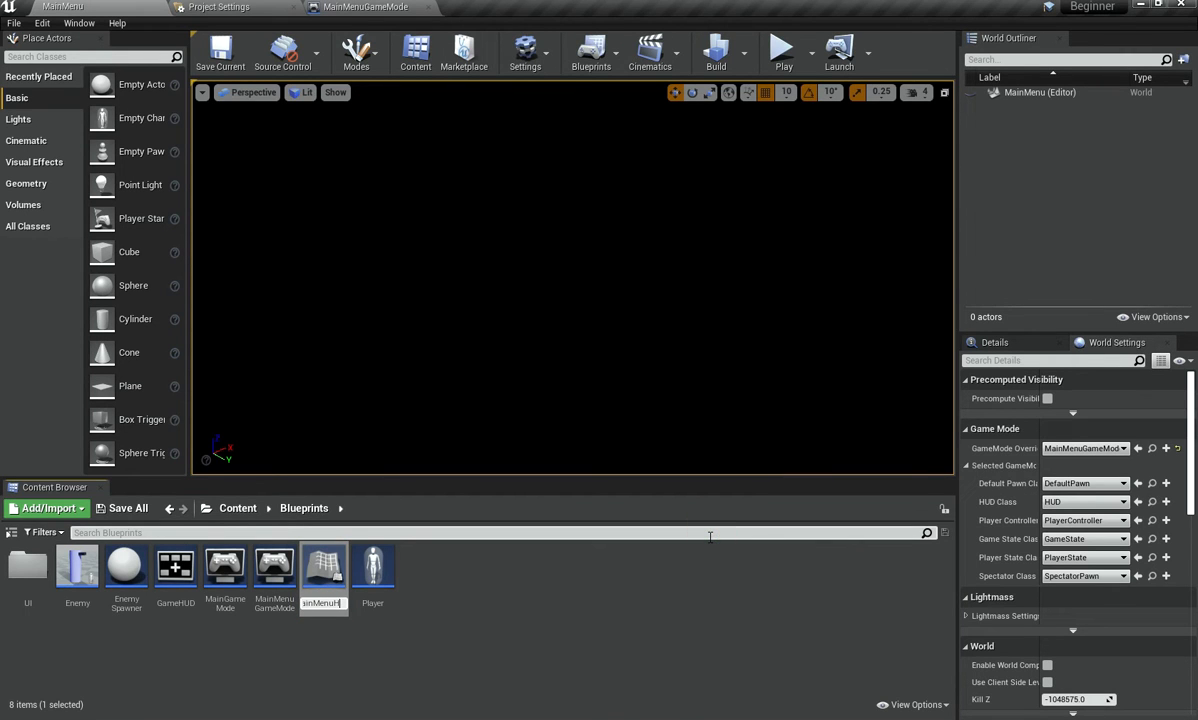
{"action": "type", "text": "MainMenuHUD"}
{"action": "key", "text": "Return"}
{"action": "key", "text": "Return"}
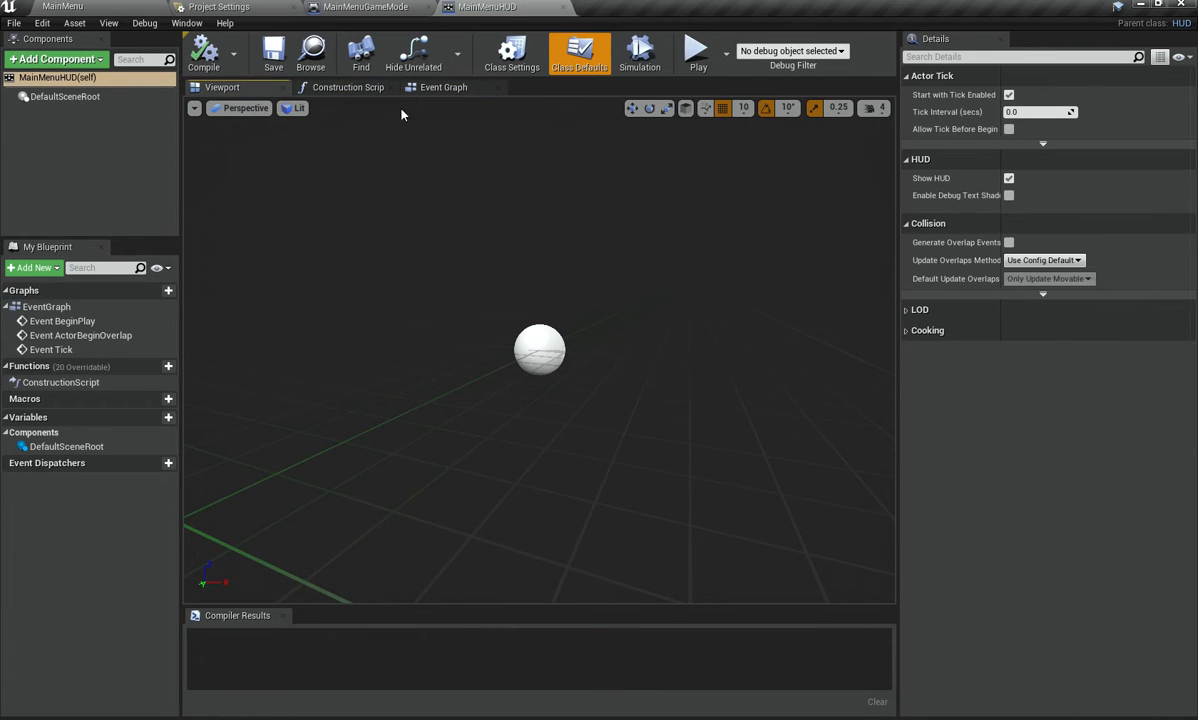
Step: Set the HUD Class of MainMenuGameMode to MainMenuHUD and compile the Blueprint
{"action": "left_click", "coordinate": [365, 7]}
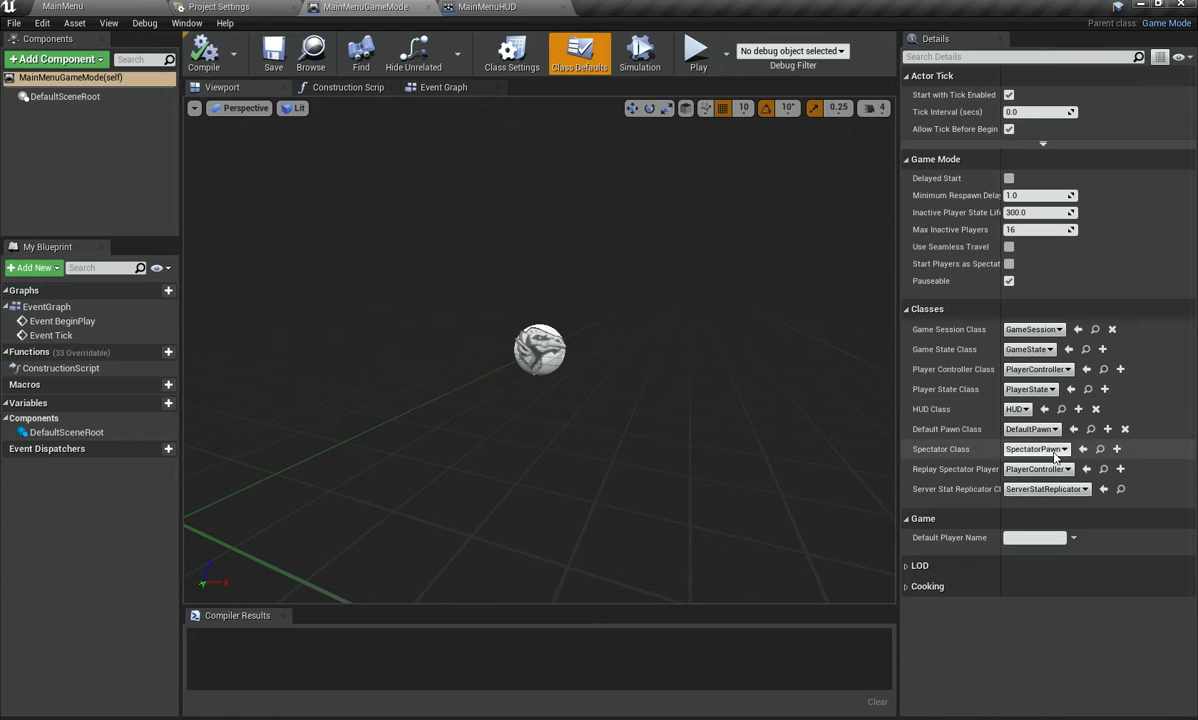
{"action": "left_click", "coordinate": [1017, 409]}
{"action": "left_click", "coordinate": [1066, 483]}
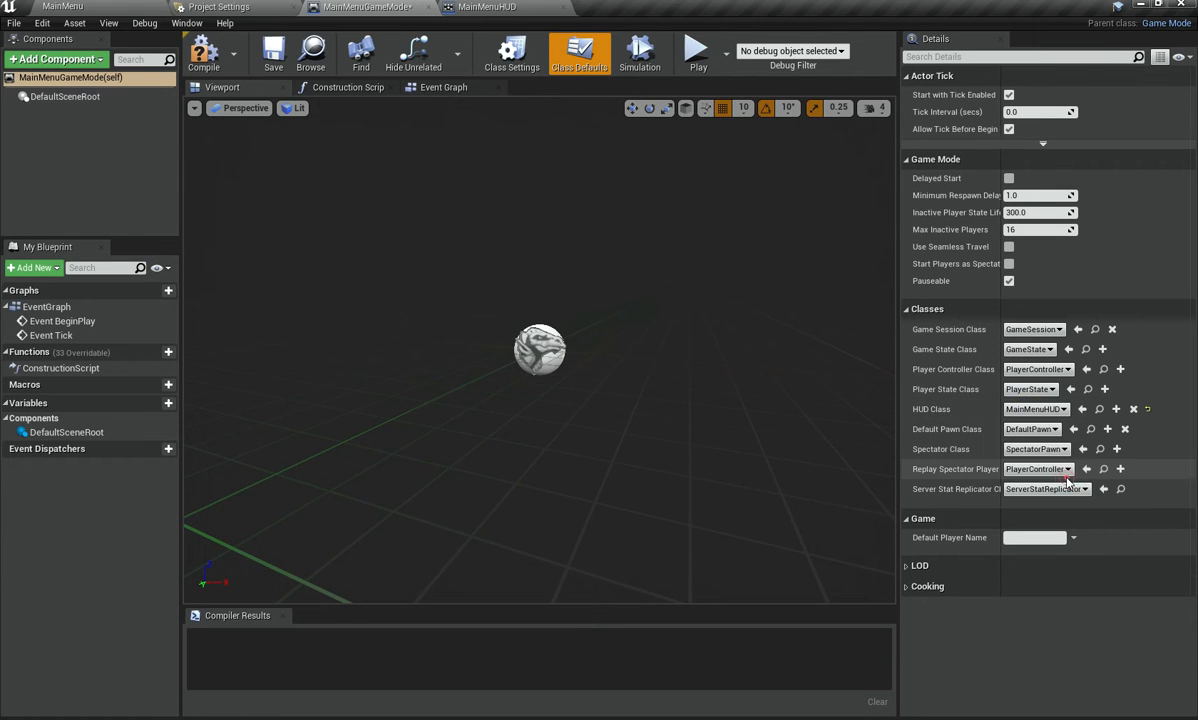
{"action": "left_click", "coordinate": [487, 7]}
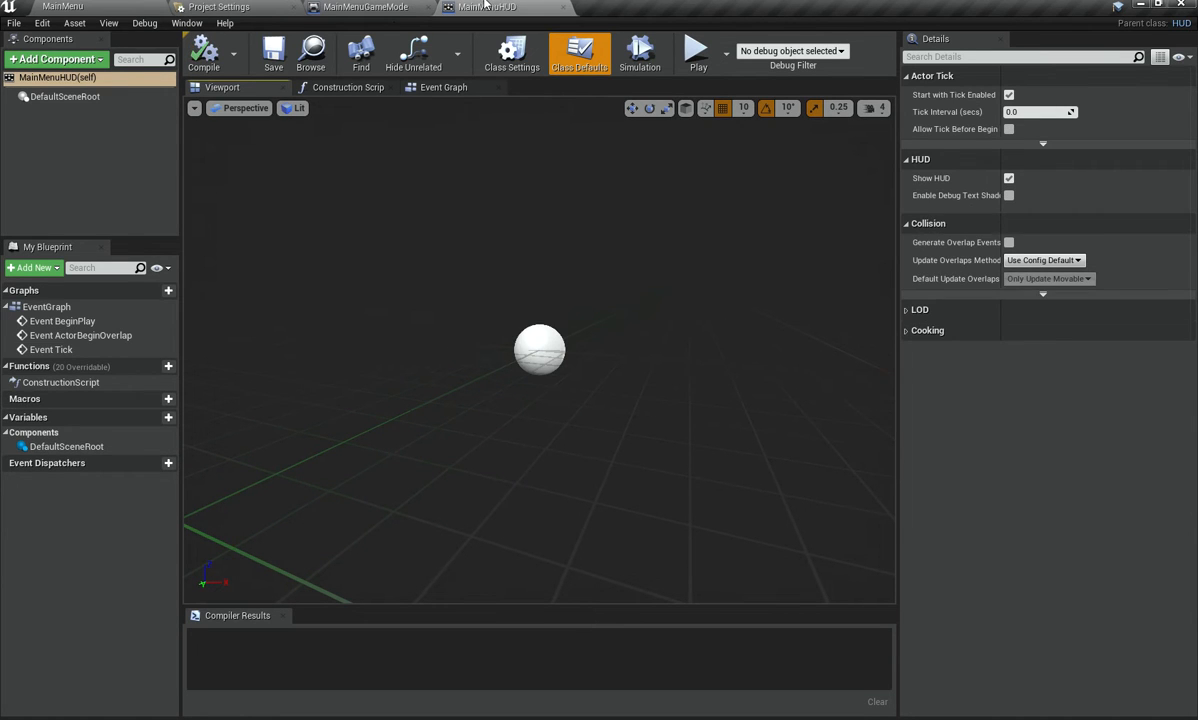
{"action": "left_click", "coordinate": [365, 7]}
{"action": "left_click", "coordinate": [204, 55]}
Step: Copy the Event BeginPlay, Create Main Game UI Widget and Add to Player Screen nodes from GameHUD's event graph
{"action": "left_click", "coordinate": [62, 6]}
{"action": "double_click", "coordinate": [175, 567]}
{"action": "left_click_drag", "start_coordinate": [265, 220], "coordinate": [486, 306]}
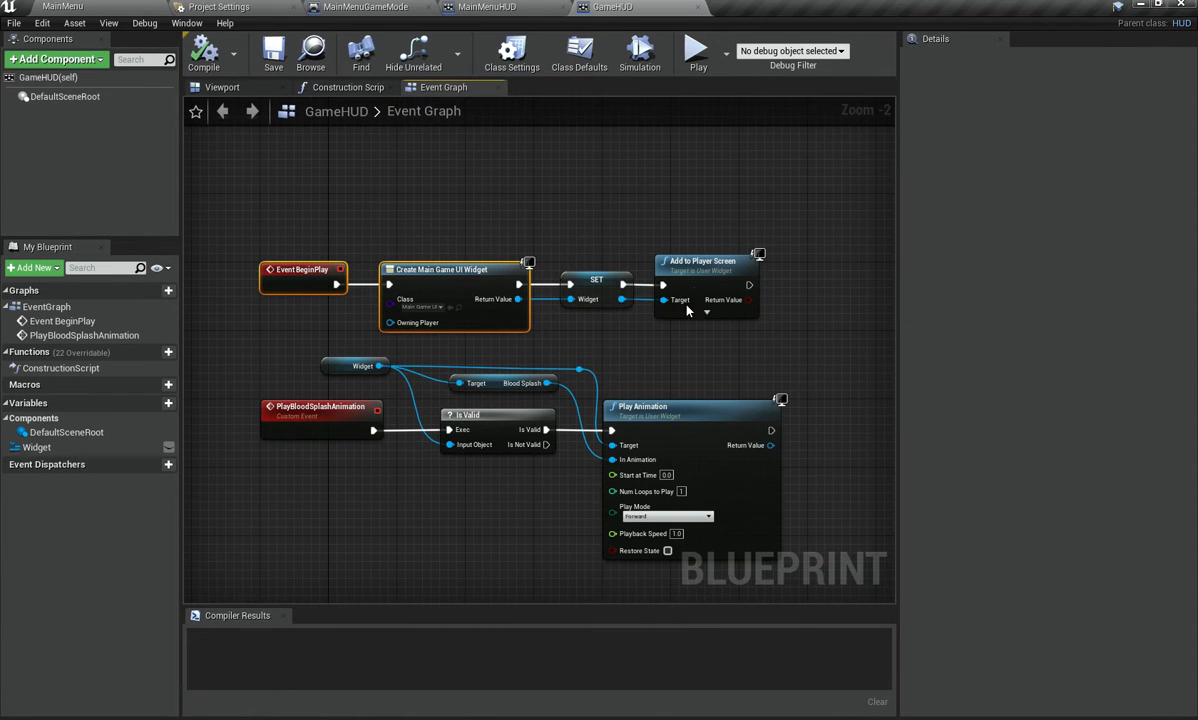
{"action": "left_click", "coordinate": [680, 268], "text": "ctrl"}
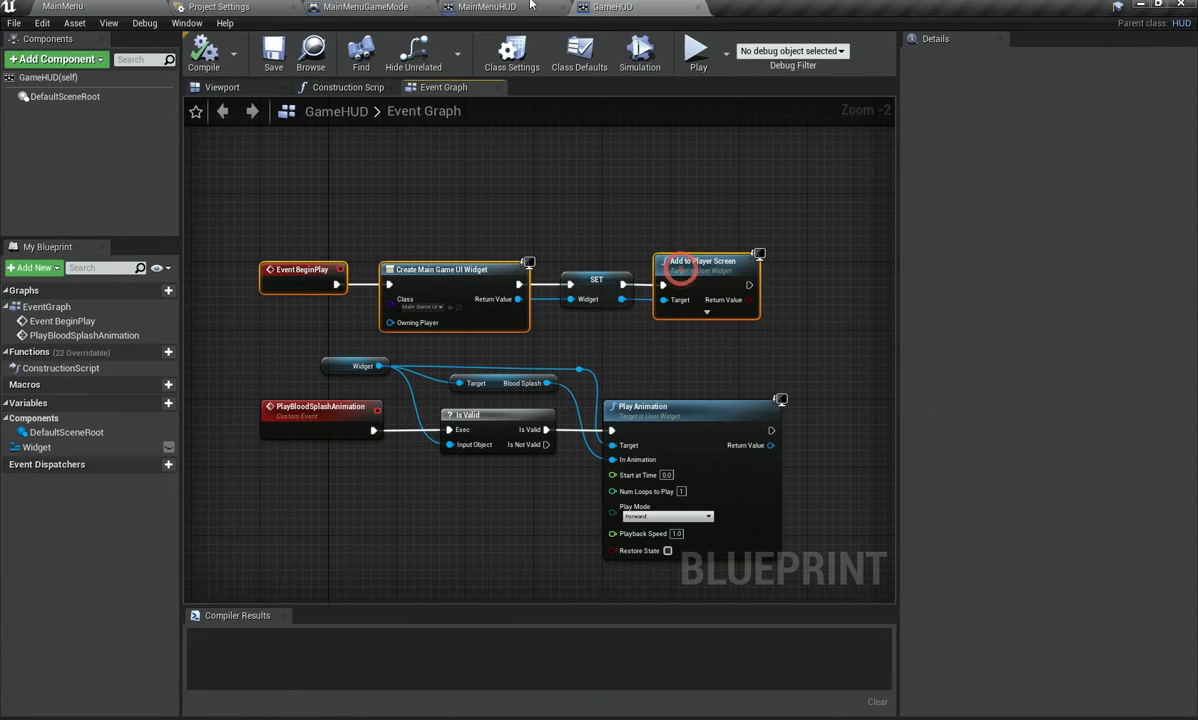
Step: Replace the default event nodes in MainMenuHUD's event graph with the nodes copied from GameHUD
{"action": "left_click", "coordinate": [449, 6]}
{"action": "left_click", "coordinate": [443, 87]}
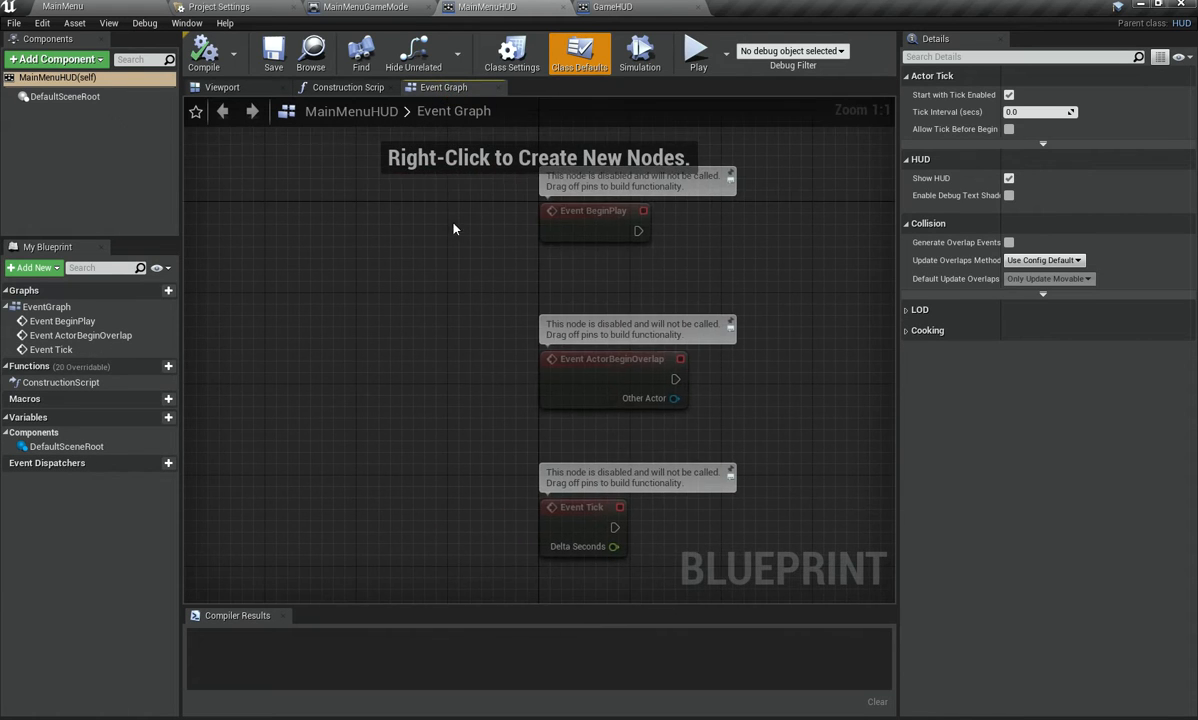
{"action": "left_click_drag", "start_coordinate": [414, 168], "coordinate": [676, 548]}
{"action": "key", "text": "Delete"}
{"action": "key", "text": "ctrl+v"}
Step: Connect the Create Widget node's execution and Return Value to Add to Player Screen, and set the widget class to MainMenu
{"action": "left_click_drag", "start_coordinate": [340, 358], "coordinate": [578, 208]}
{"action": "right_click_drag", "start_coordinate": [615, 328], "coordinate": [431, 351]}
{"action": "left_click", "coordinate": [598, 204]}
{"action": "left_click_drag", "start_coordinate": [709, 341], "coordinate": [649, 351]}
{"action": "left_click_drag", "start_coordinate": [493, 327], "coordinate": [577, 340]}
{"action": "mouse_move", "coordinate": [507, 298]}
{"action": "left_mouse_down"}
{"action": "mouse_move", "coordinate": [570, 304]}
{"action": "mouse_move", "coordinate": [505, 314]}
{"action": "left_mouse_up"}
{"action": "left_click", "coordinate": [375, 326]}
{"action": "left_click", "coordinate": [413, 402]}
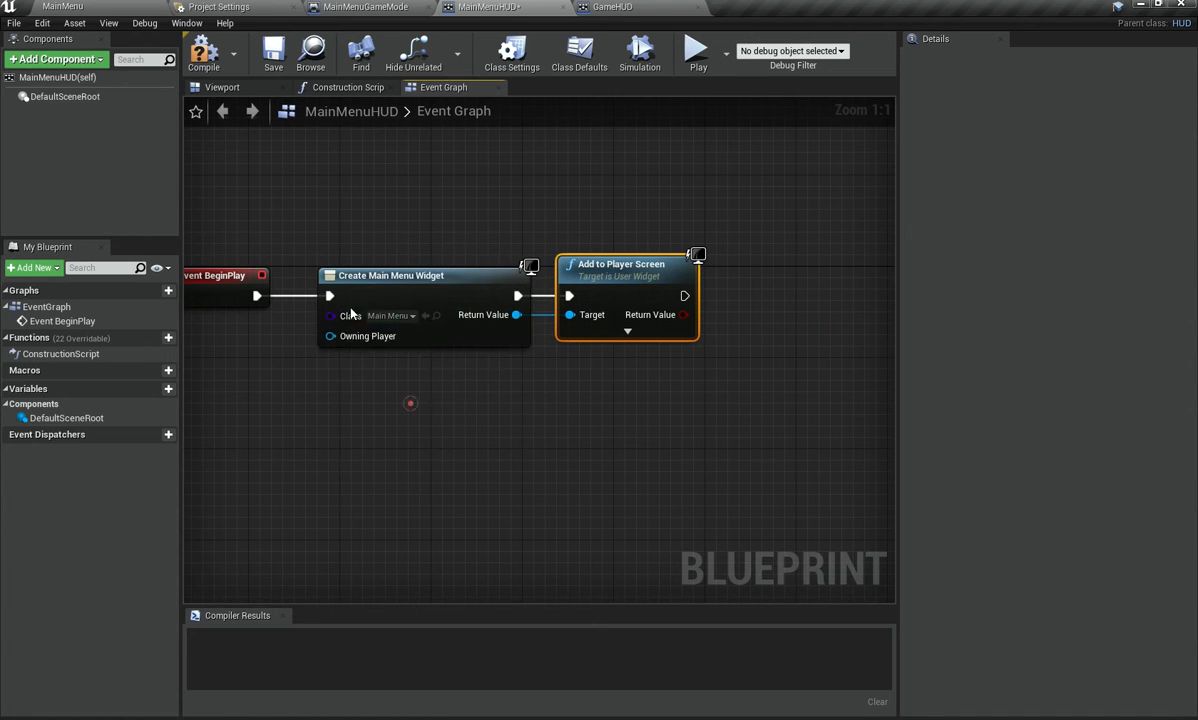
Step: Rename the MainMenu widget in the UI folder as MainMenuUI and recompile MainMenuHUD
{"action": "left_click", "coordinate": [110, 8]}
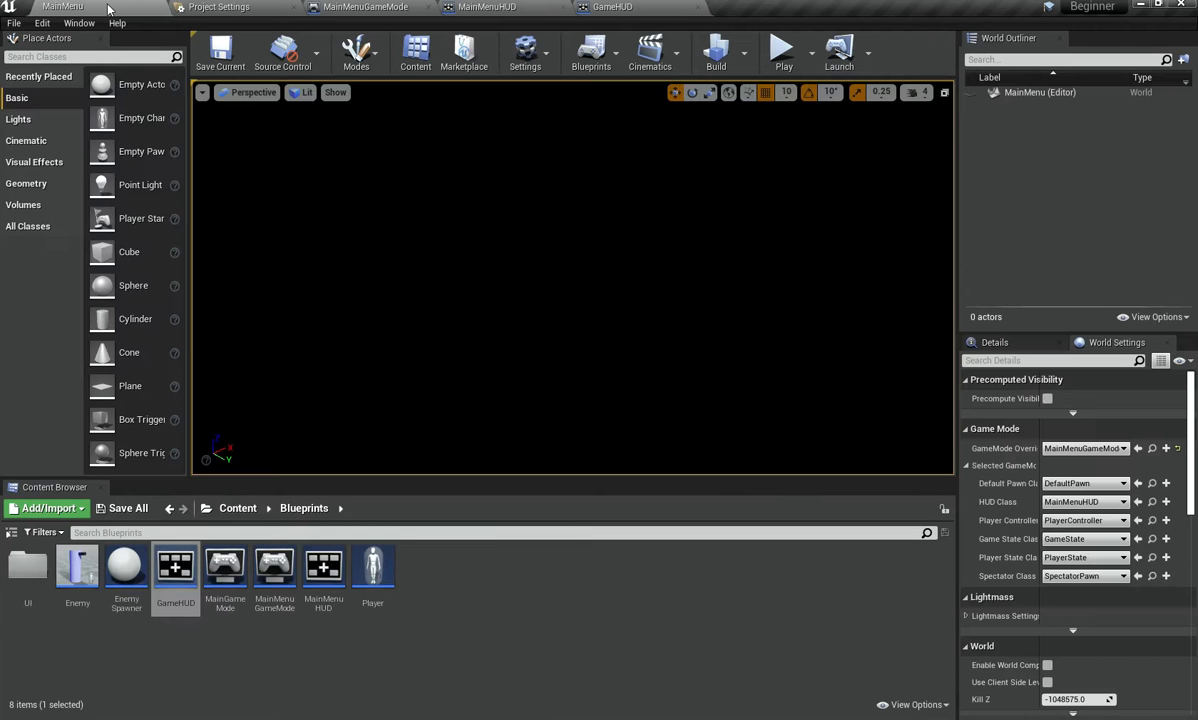
{"action": "double_click", "coordinate": [28, 567]}
{"action": "left_click", "coordinate": [84, 592]}
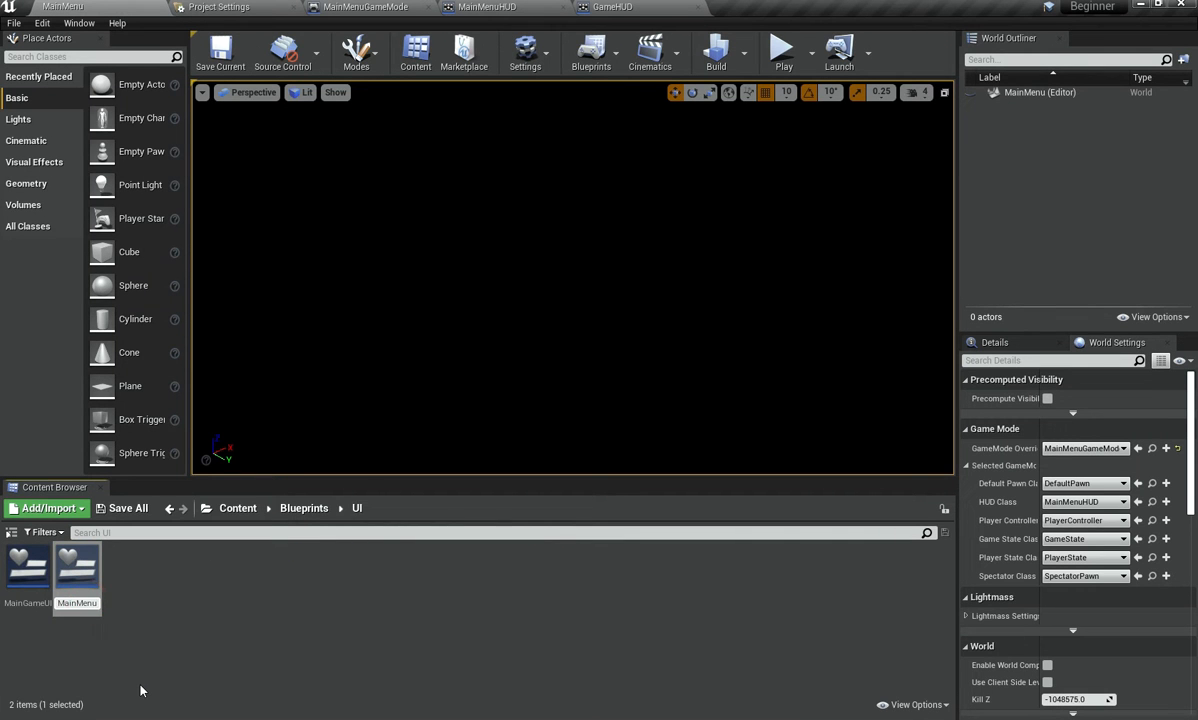
{"action": "key", "text": "Return"}
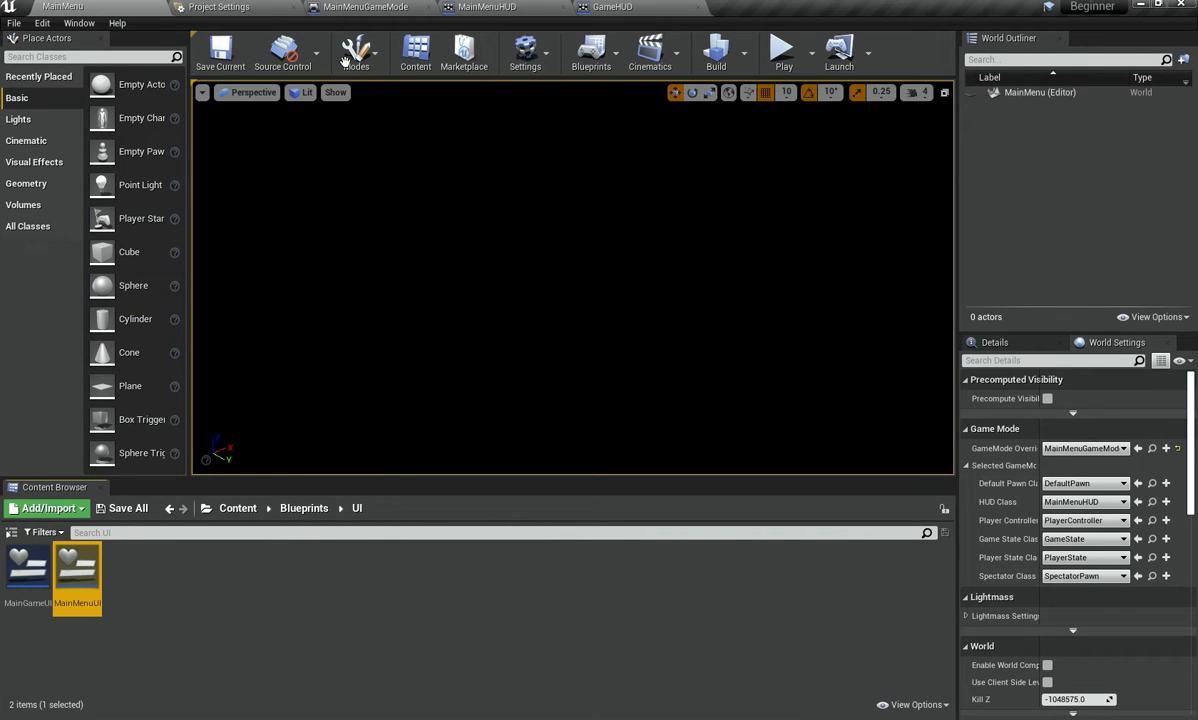
{"action": "left_click", "coordinate": [551, 6]}
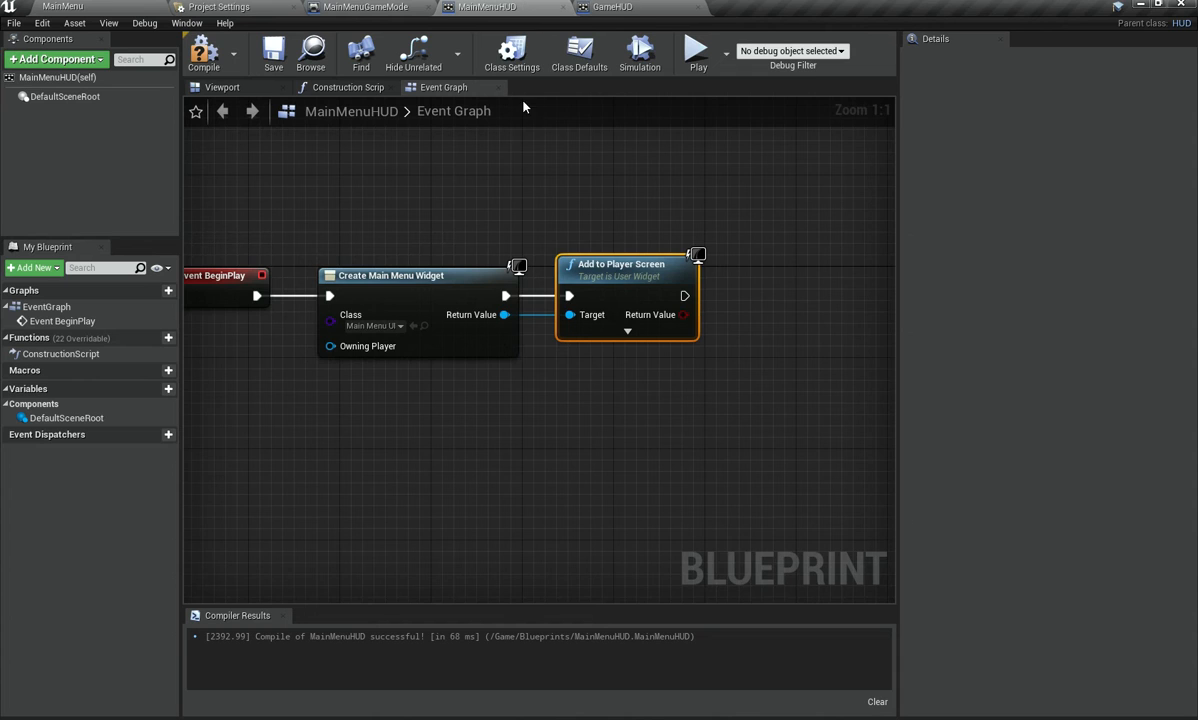
{"action": "left_click", "coordinate": [215, 62]}
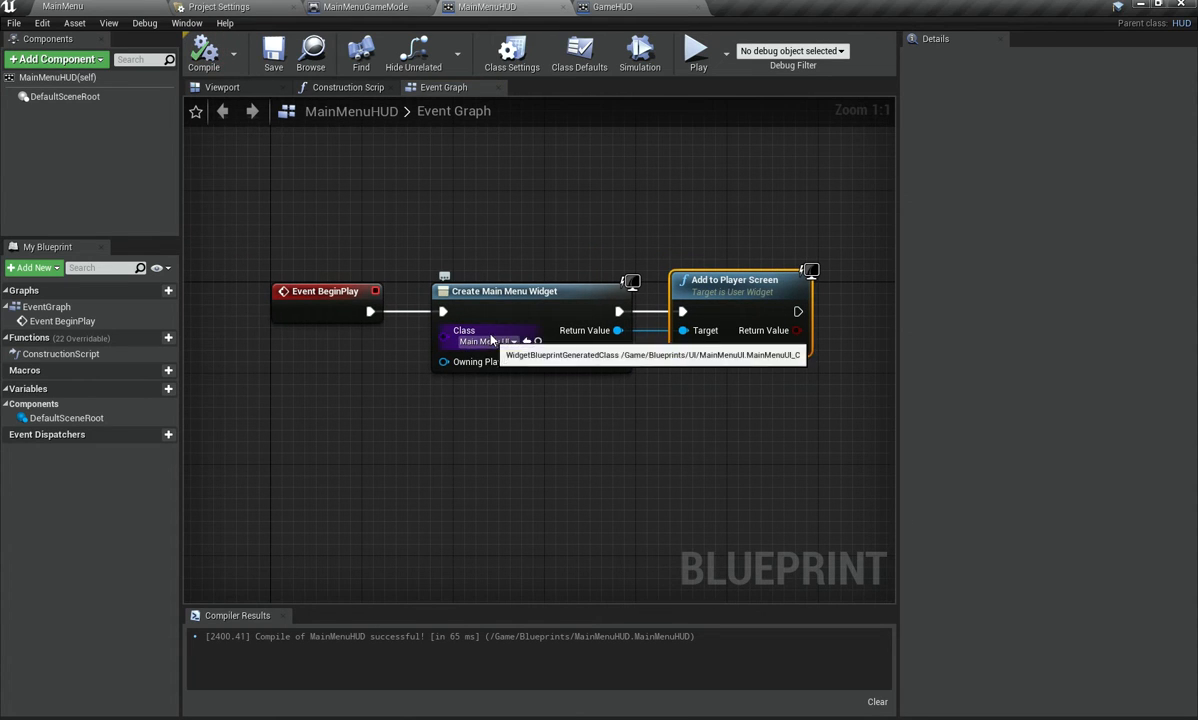
Step: Open the MainMenuUI widget in the designer and close the MainMenuHUD and GameHUD editors
{"action": "left_click", "coordinate": [125, 5]}
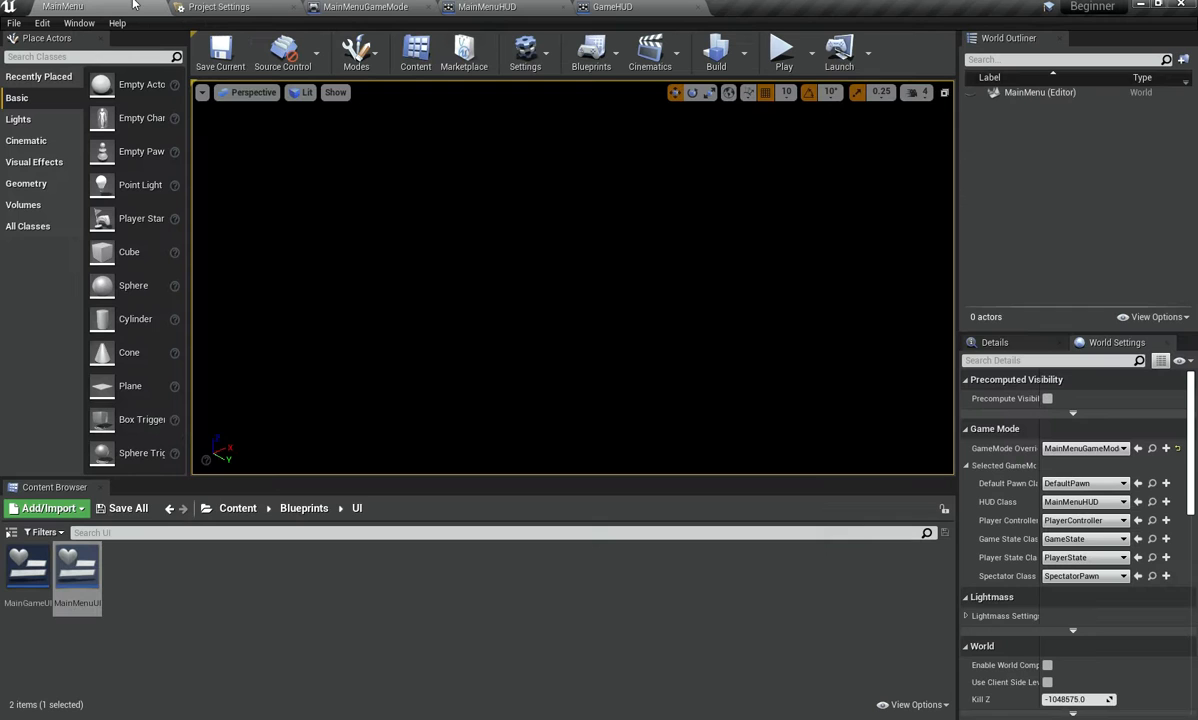
{"action": "double_click", "coordinate": [85, 578]}
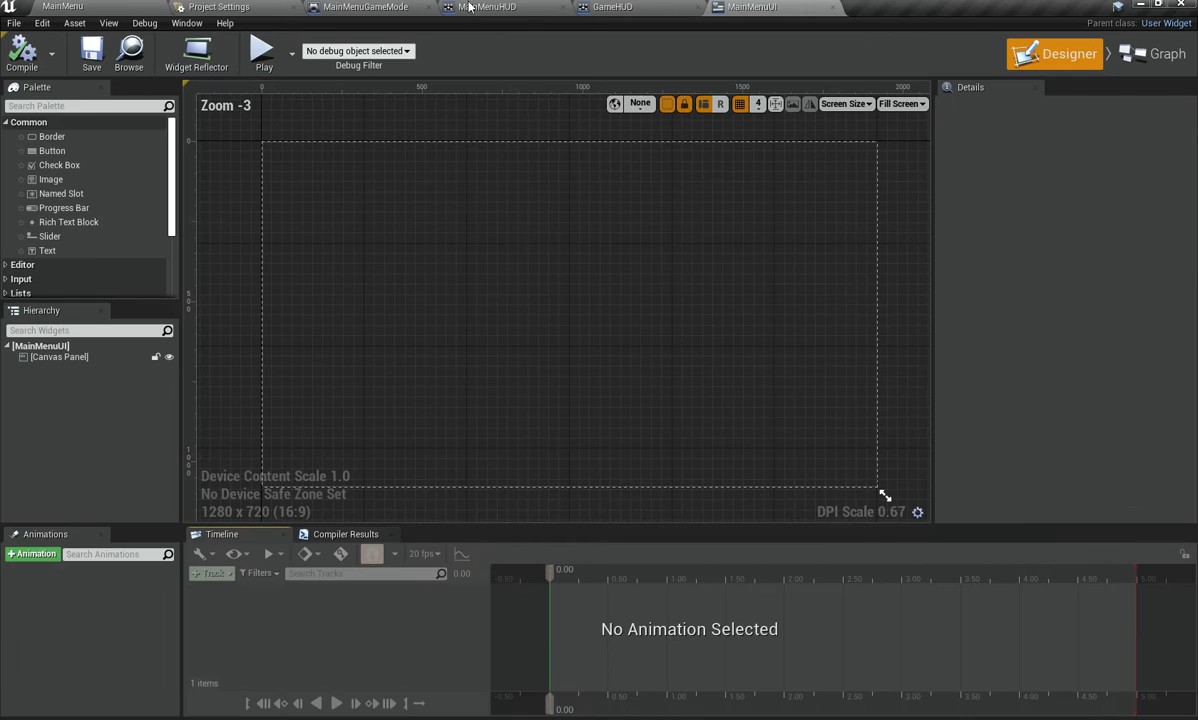
{"action": "middle_click", "coordinate": [468, 7]}
{"action": "middle_click", "coordinate": [468, 7]}
{"action": "left_click", "coordinate": [519, 270]}
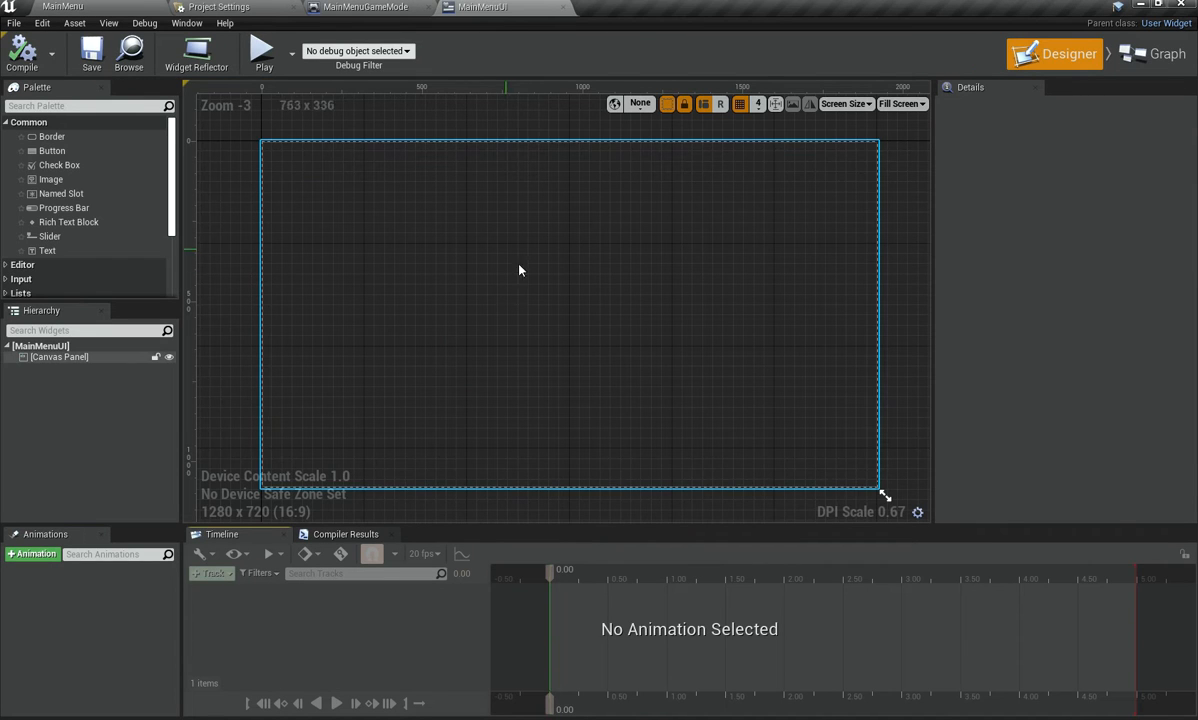
Step: Add a text block to the upper middle of the canvas, compile the widget and test it by playing the MainMenu level
{"action": "right_click", "coordinate": [501, 287]}
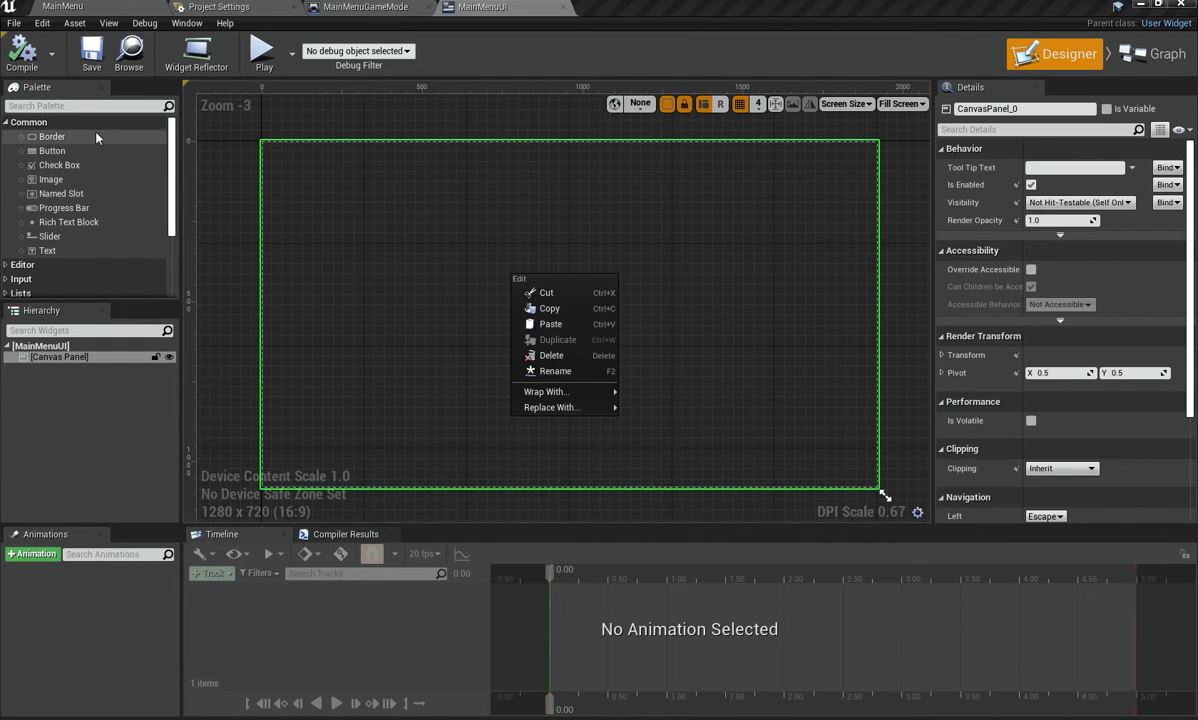
{"action": "left_click", "coordinate": [202, 173]}
{"action": "left_click_drag", "start_coordinate": [47, 250], "coordinate": [478, 241]}
{"action": "left_click", "coordinate": [23, 53]}
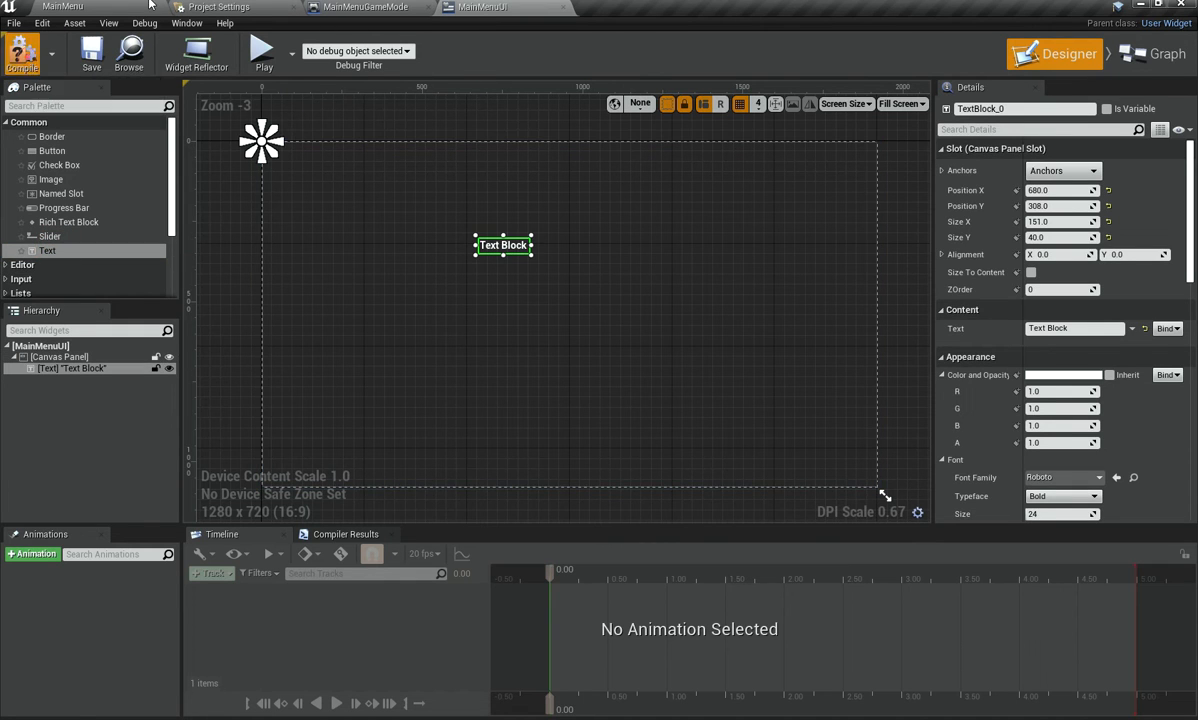
{"action": "left_click", "coordinate": [64, 7]}
{"action": "left_click", "coordinate": [784, 50]}
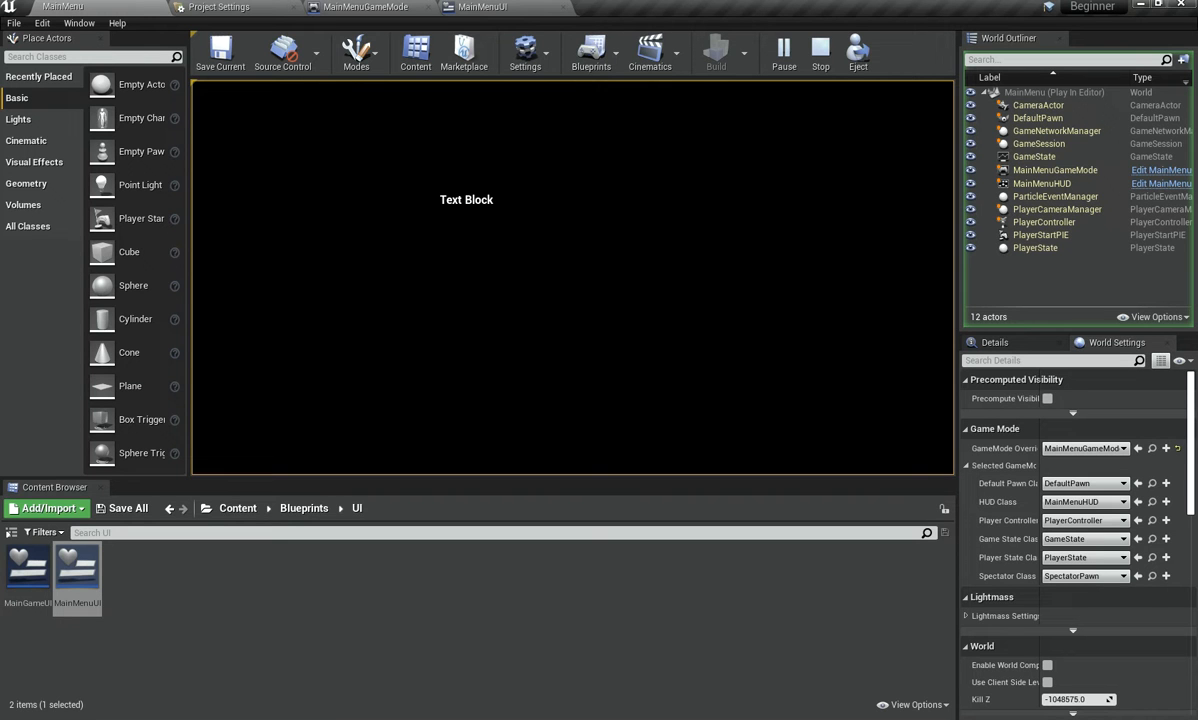
{"action": "key", "text": "Escape"}
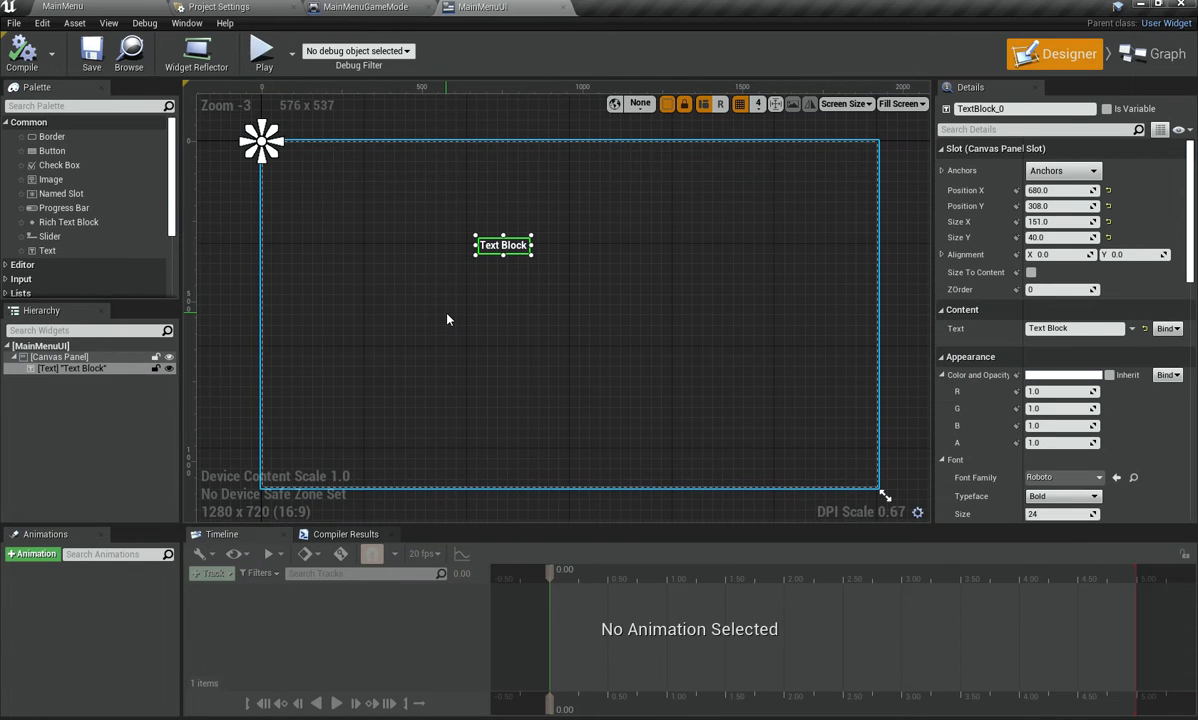
Step: Move the test text block toward the canvas's upper-left area, delete it and recompile the MainMenuUI widget
{"action": "scroll", "coordinate": [447, 319], "scroll_direction": "up", "scroll_amount": 1}
{"action": "left_click_drag", "start_coordinate": [484, 235], "coordinate": [351, 188]}
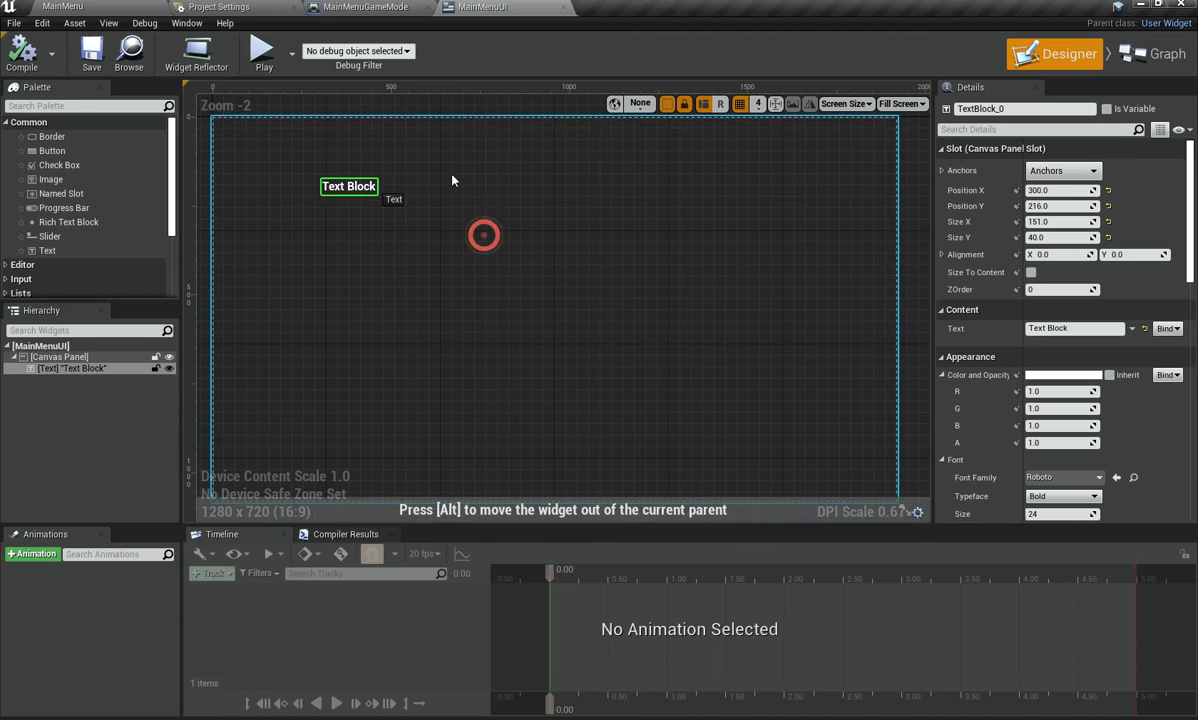
{"action": "key", "text": "Delete"}
{"action": "left_click", "coordinate": [24, 66]}
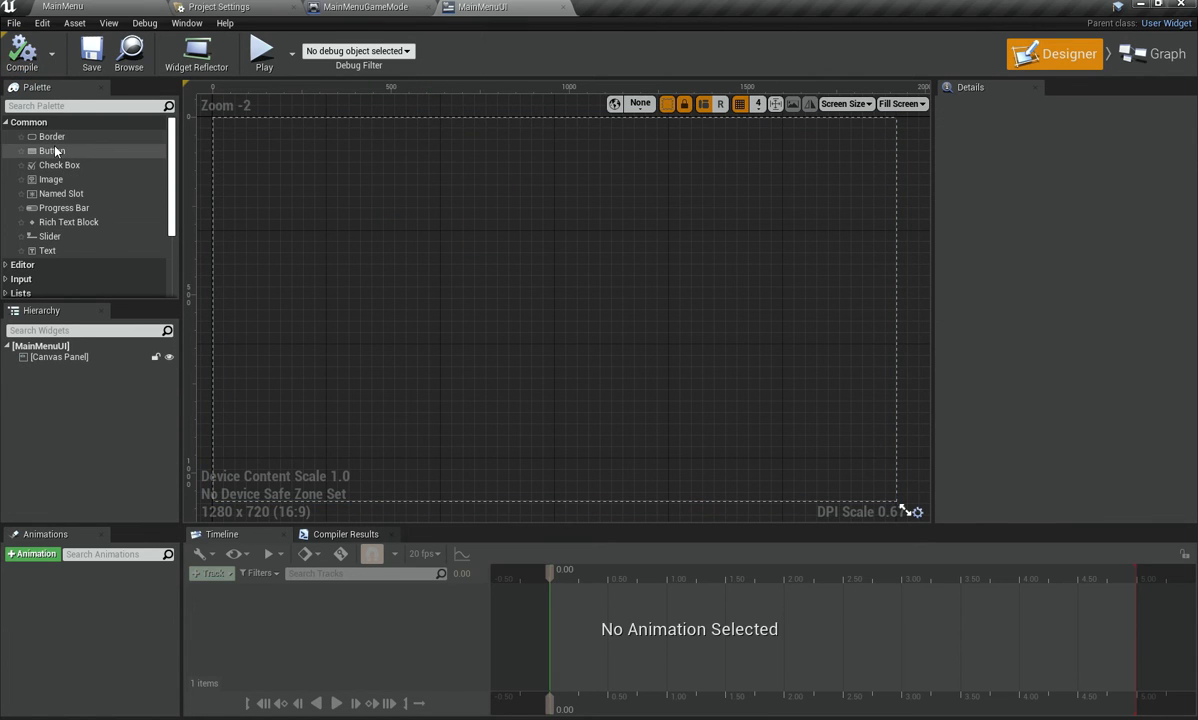
Step: Add a text block at about 136, 144 on the canvas, enable Size To Content and reset its Size X and Size Y
{"action": "left_click_drag", "start_coordinate": [53, 247], "coordinate": [797, 312]}
{"action": "key", "text": "ctrl+z"}
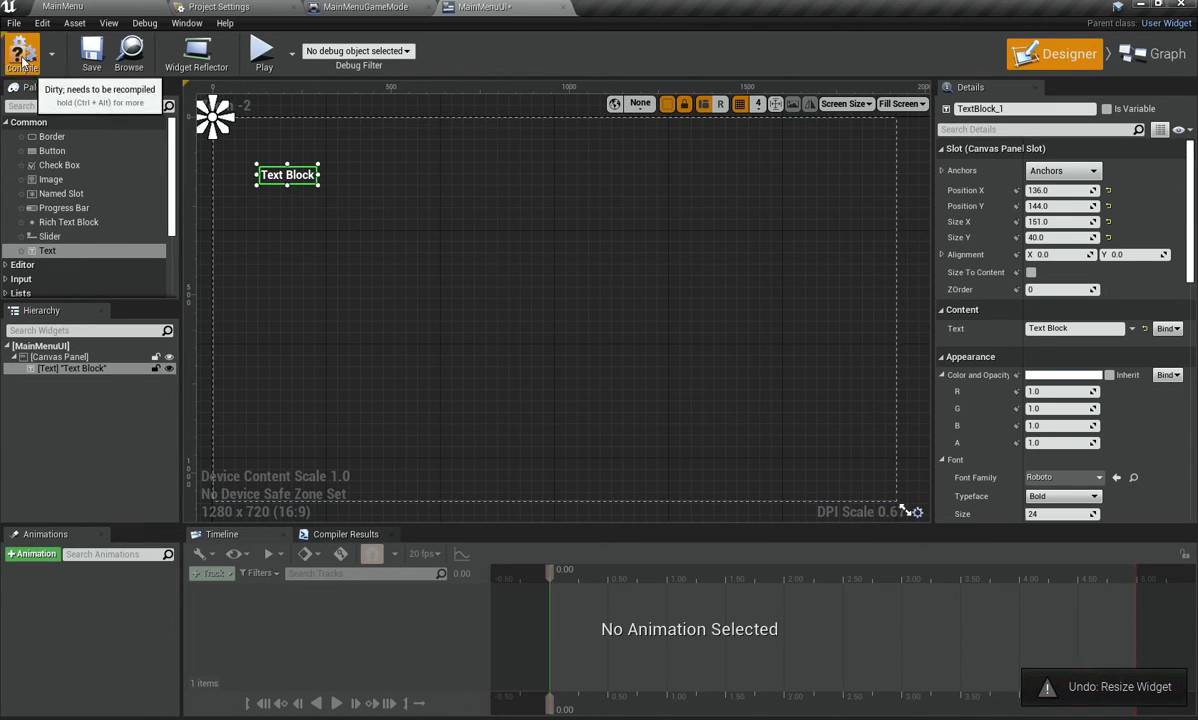
{"action": "left_click", "coordinate": [1031, 272]}
{"action": "left_click", "coordinate": [1108, 221]}
{"action": "left_click", "coordinate": [1108, 237]}
{"action": "key", "text": "ctrl+s"}
Step: Set the text block's content to "dasdsd" and save the widget
{"action": "left_click", "coordinate": [1050, 329]}
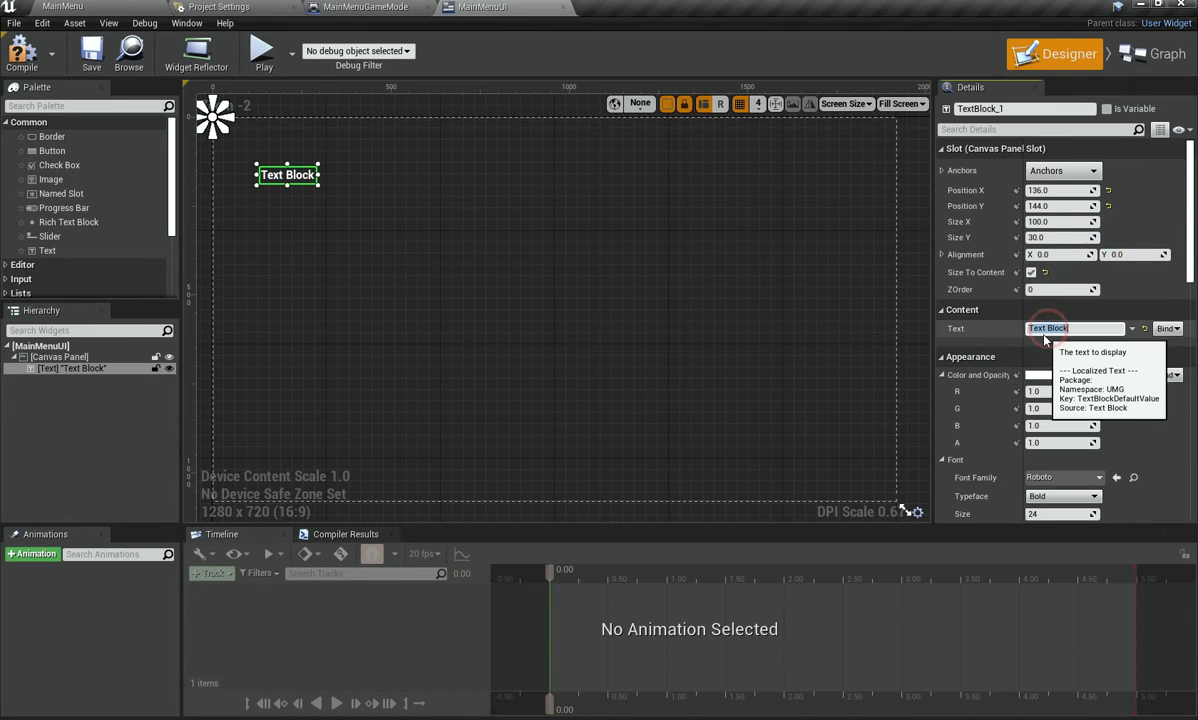
{"action": "type", "text": "dasdsd"}
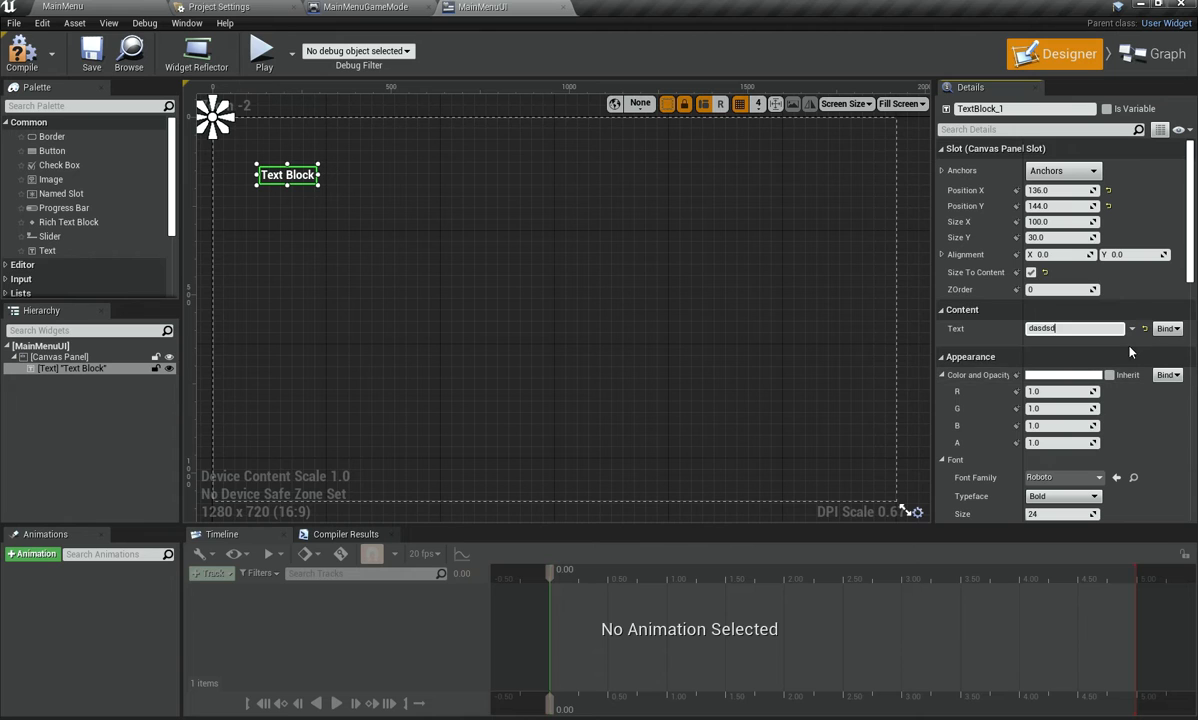
{"action": "left_click", "coordinate": [1114, 282]}
{"action": "key", "text": "ctrl+s"}
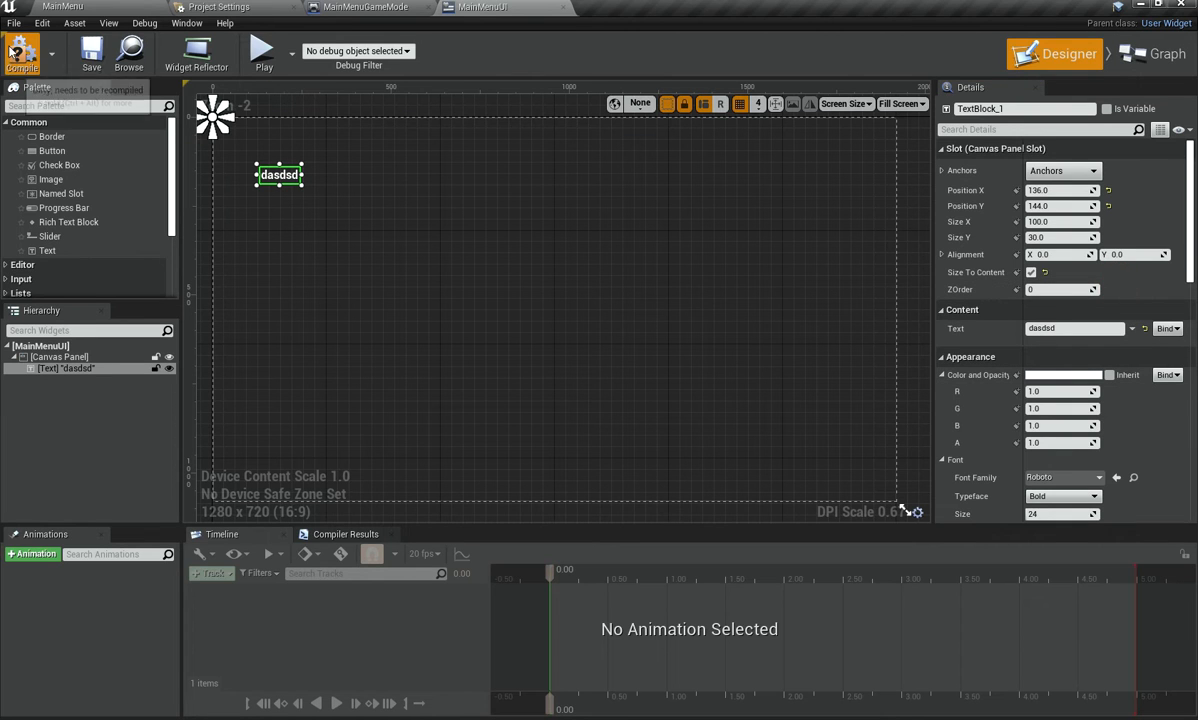
Step: Anchor the text block to the canvas's top center, with Position X 0, Alignment X 0.5 and Position Y 200
{"action": "left_click", "coordinate": [1072, 178]}
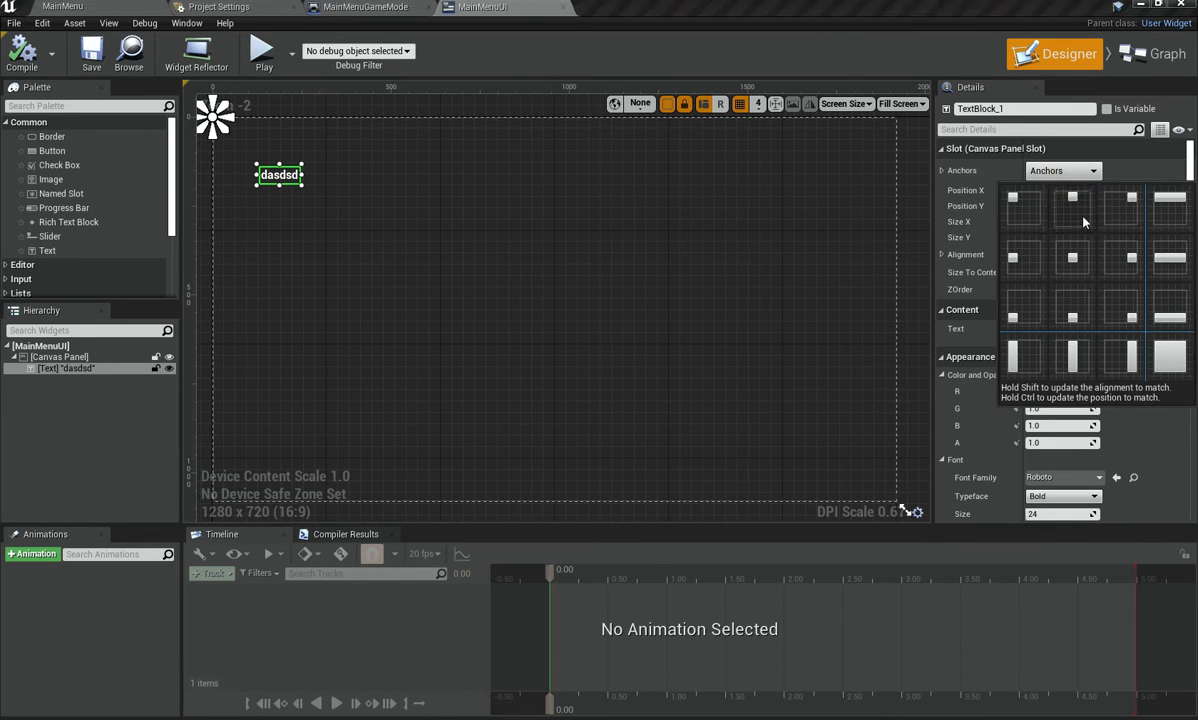
{"action": "left_click", "coordinate": [1040, 203]}
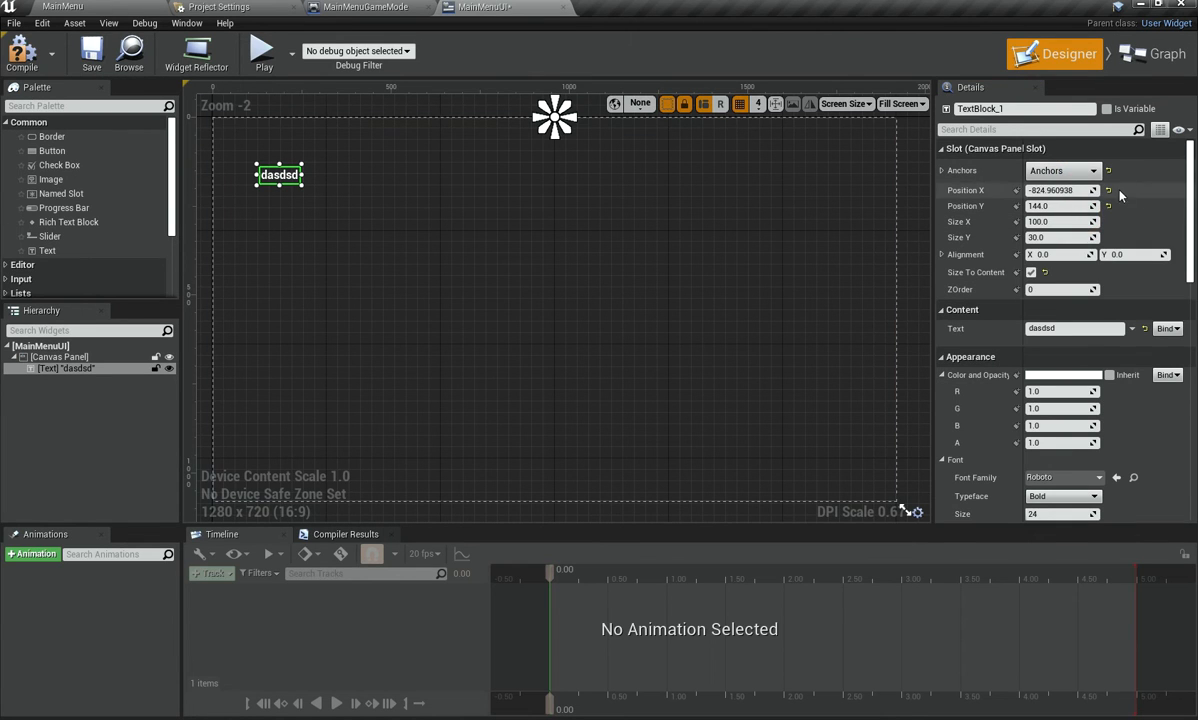
{"action": "left_click", "coordinate": [1108, 190]}
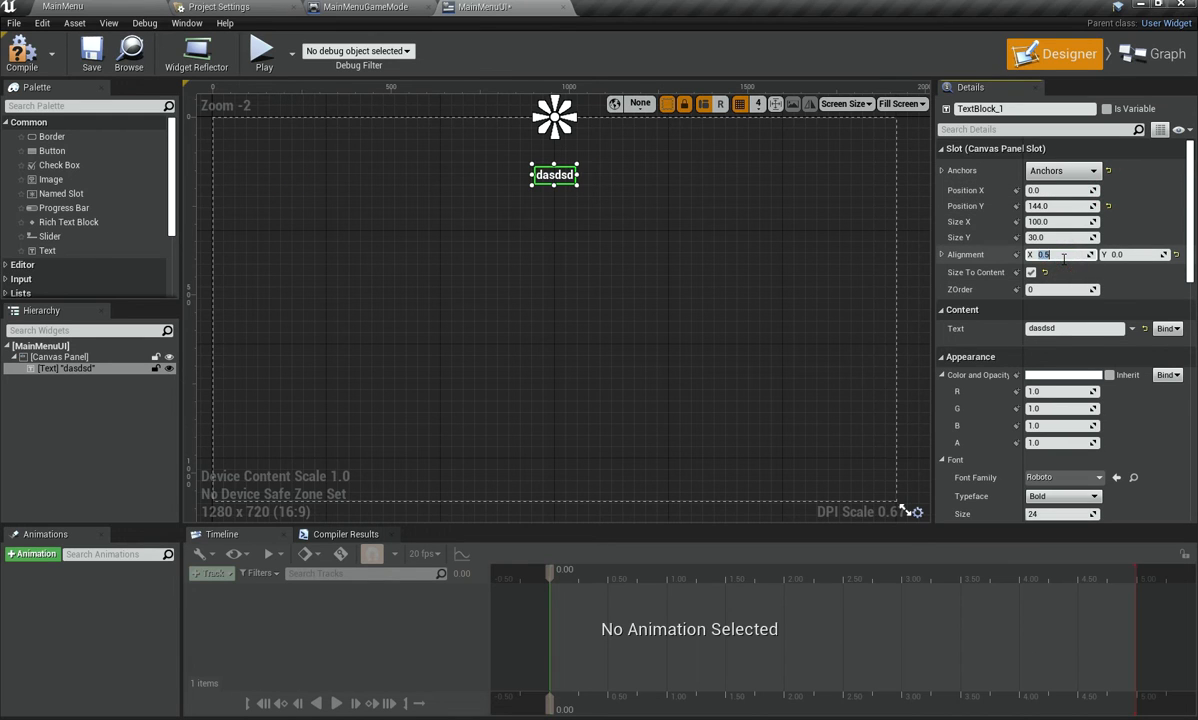
{"action": "left_click", "coordinate": [22, 52]}
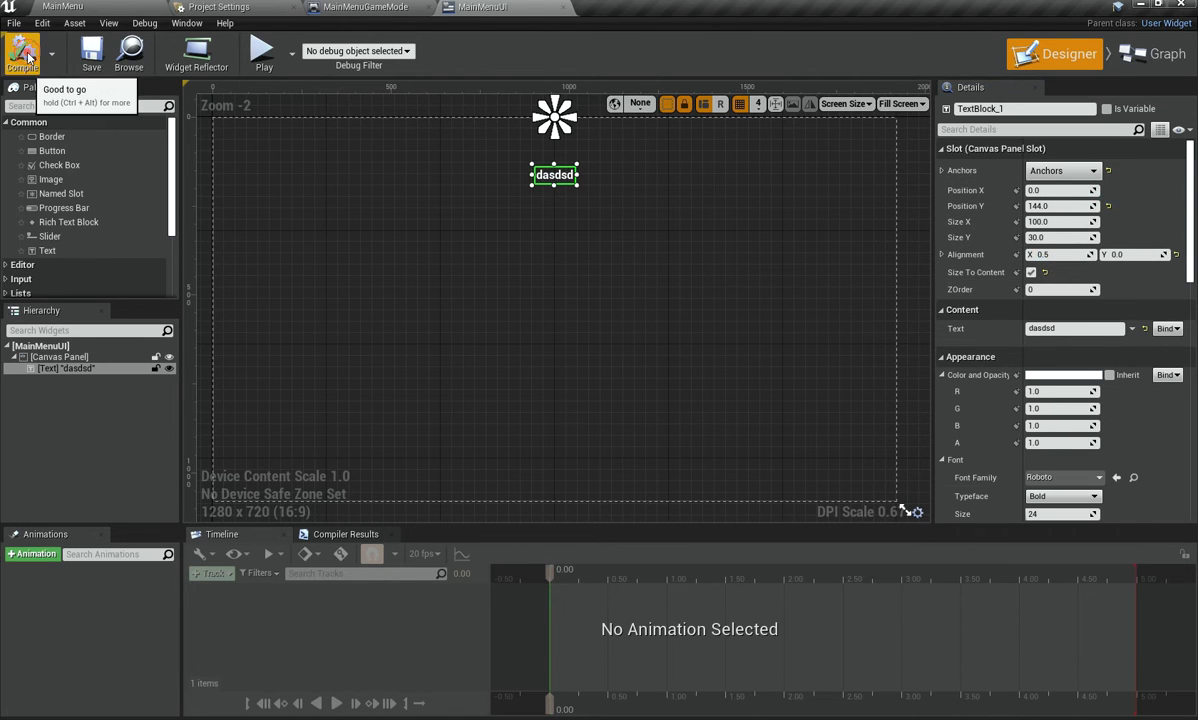
{"action": "left_click", "coordinate": [1078, 207]}
{"action": "type", "text": "200"}
{"action": "key", "text": "Return"}
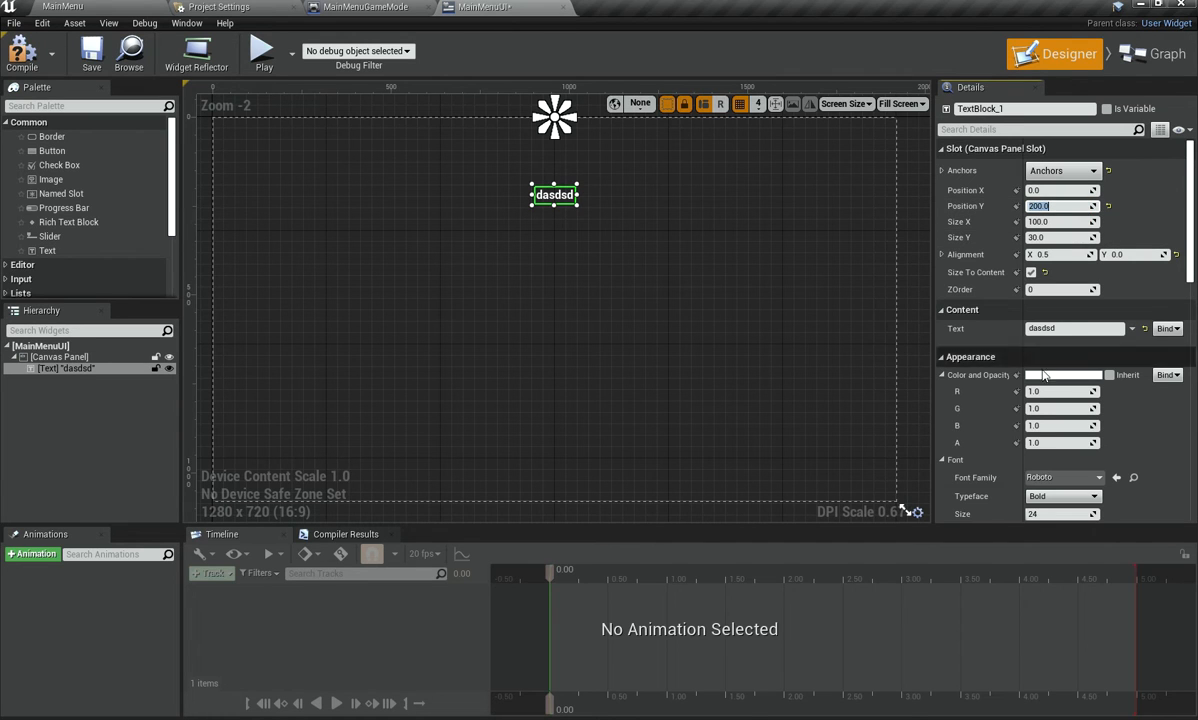
Step: Change the text block's content to "My Great Game!" with font size 186 and Position Y 100
{"action": "scroll", "coordinate": [1036, 410], "scroll_direction": "down", "scroll_amount": 2}
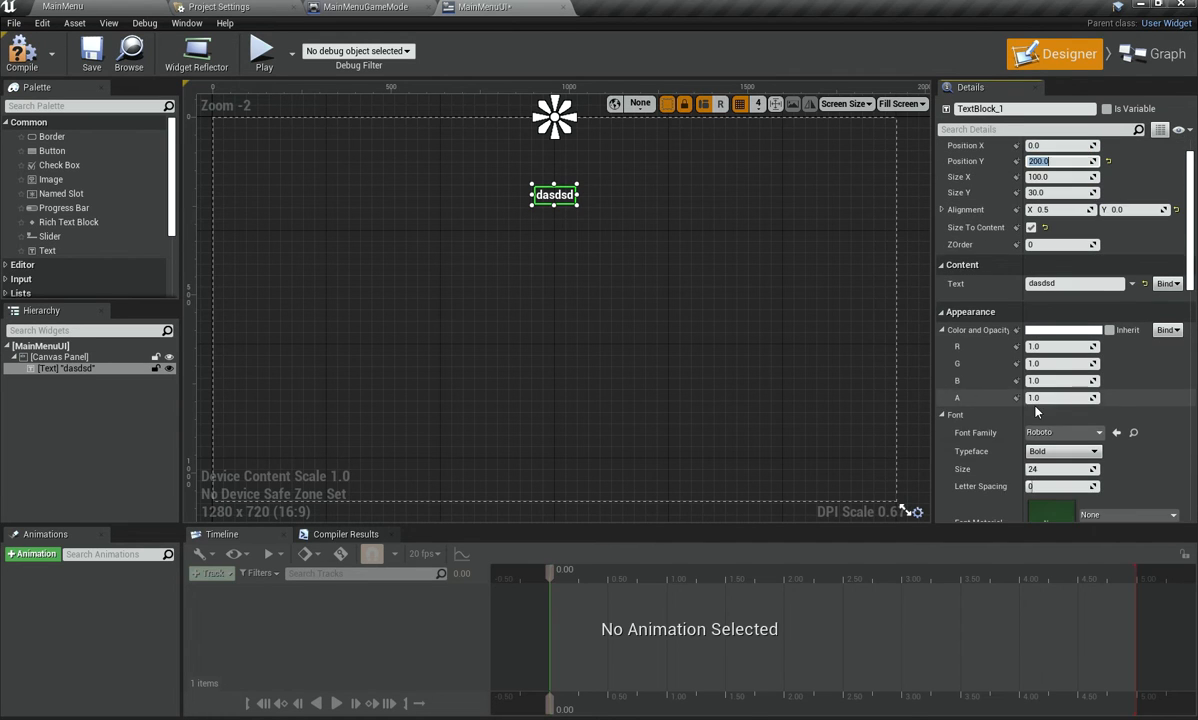
{"action": "left_click", "coordinate": [1055, 281]}
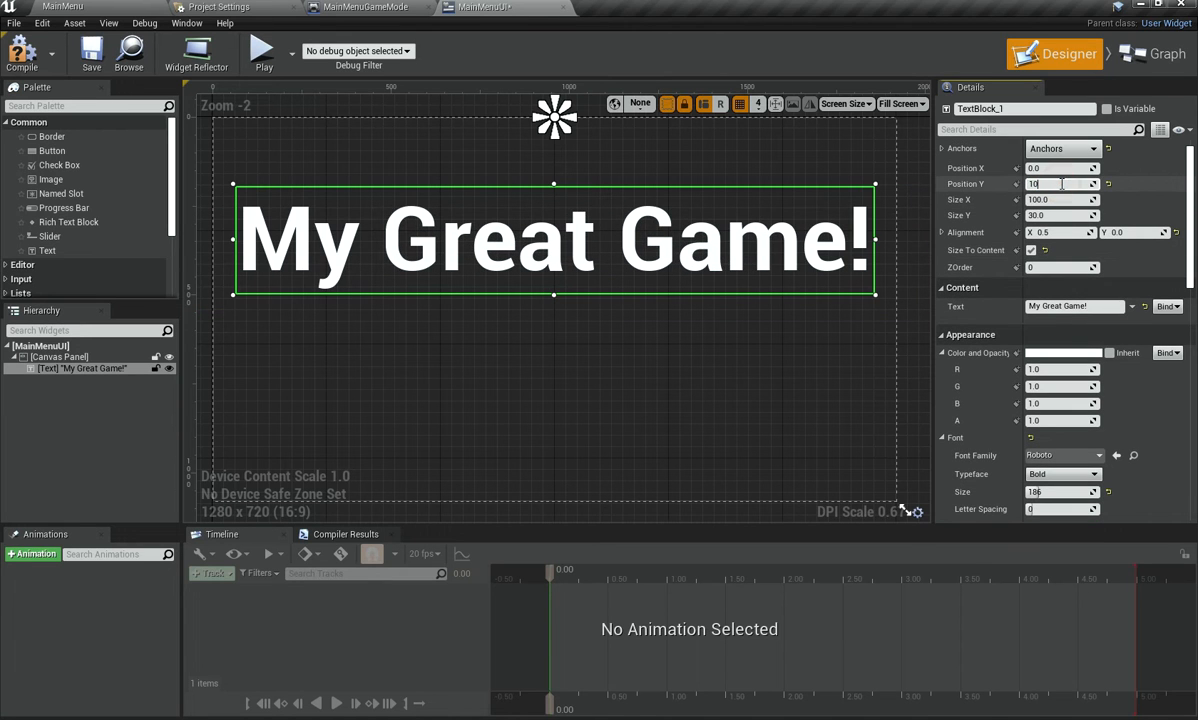
{"action": "type", "text": "0"}
{"action": "key", "text": "Return"}
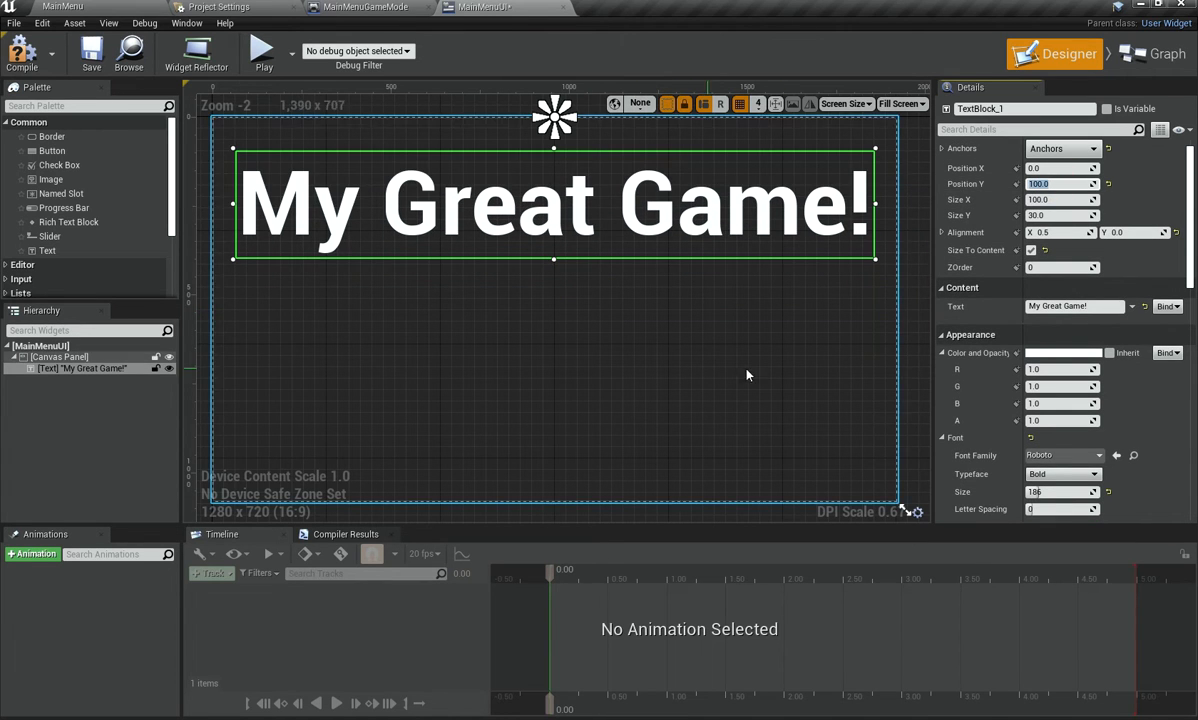
Step: Set the title text's color to light red, hex sRGB FF6363FF
{"action": "left_click", "coordinate": [1065, 353]}
{"action": "left_click_drag", "start_coordinate": [936, 445], "coordinate": [934, 386]}
{"action": "left_click_drag", "start_coordinate": [938, 587], "coordinate": [1030, 573]}
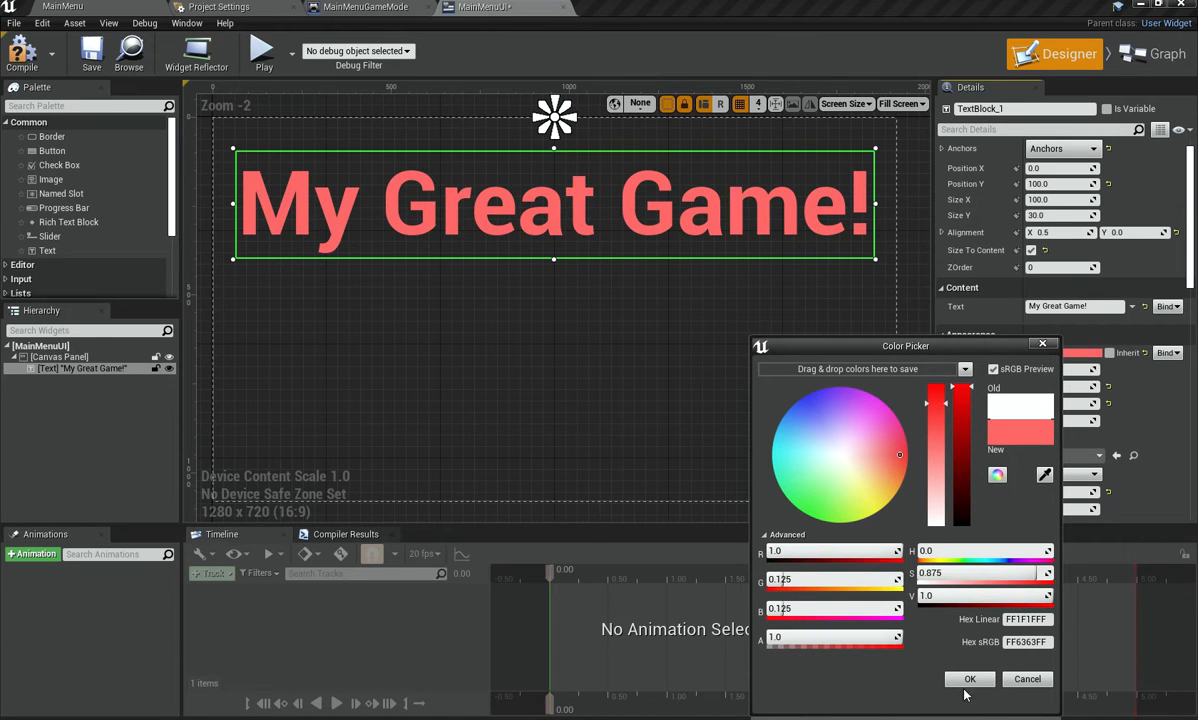
{"action": "left_click", "coordinate": [967, 682]}
Step: Save the MainMenuUI widget and play the MainMenu level briefly to check the title
{"action": "left_click", "coordinate": [523, 368]}
{"action": "key", "text": "ctrl+s"}
{"action": "left_click", "coordinate": [56, 6]}
{"action": "left_click", "coordinate": [780, 48]}
{"action": "key", "text": "Escape"}
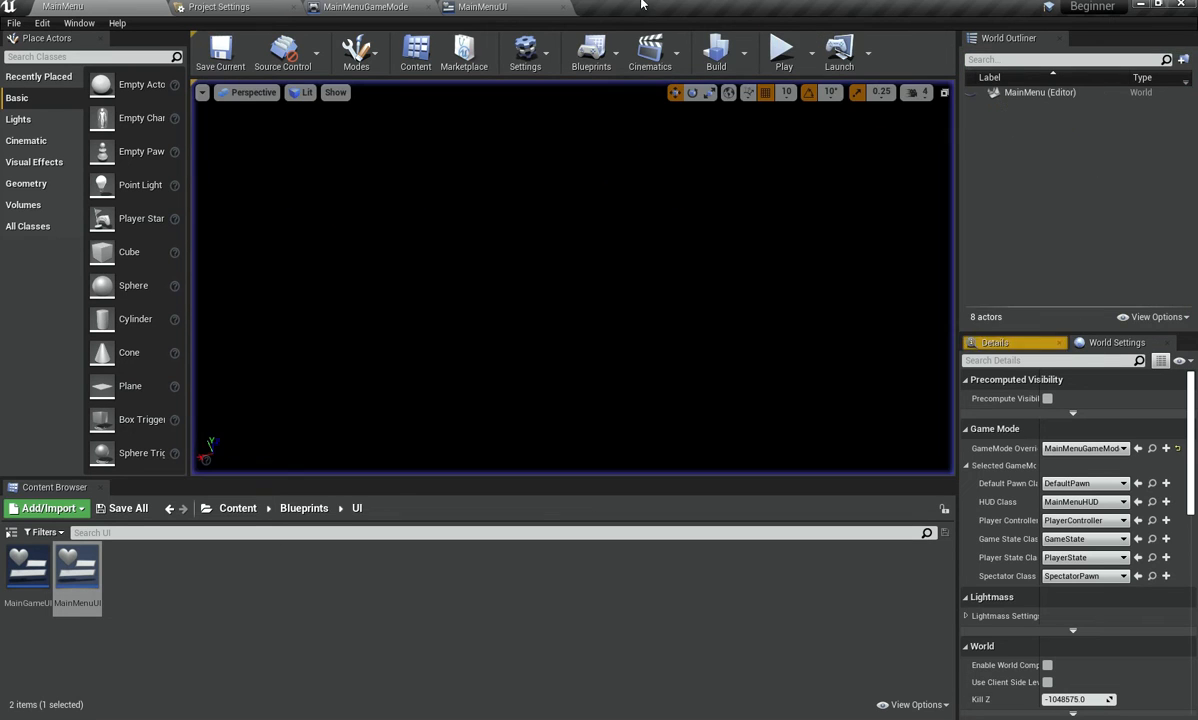
Step: Return to the MainMenuUI widget and add an Image under the Canvas Panel, above the title text in the hierarchy
{"action": "left_click", "coordinate": [530, 6]}
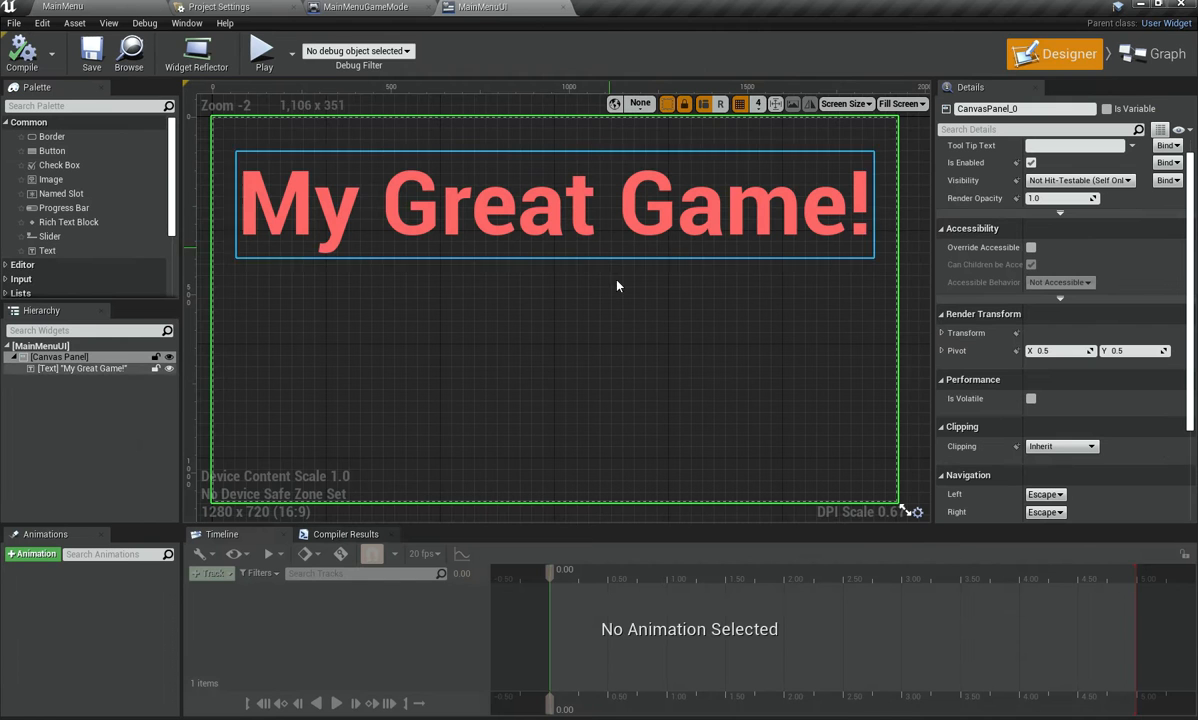
{"action": "left_click", "coordinate": [54, 451]}
{"action": "left_click_drag", "start_coordinate": [55, 180], "coordinate": [85, 398]}
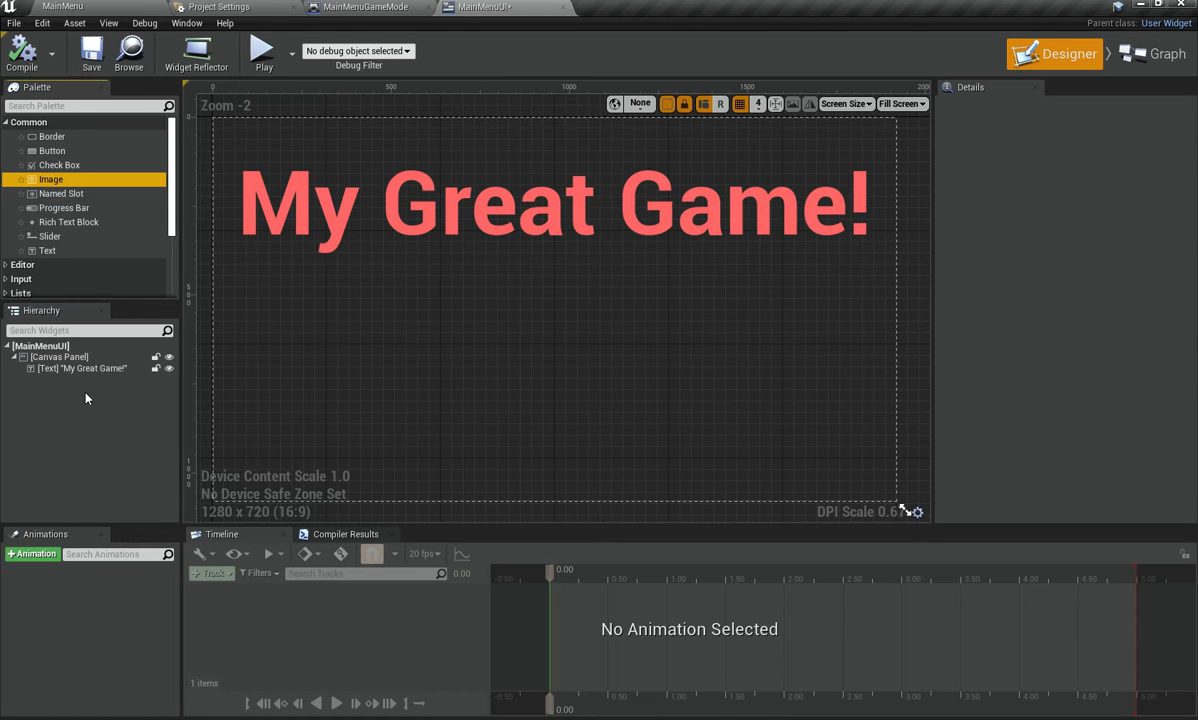
{"action": "left_click_drag", "start_coordinate": [50, 179], "coordinate": [95, 370]}
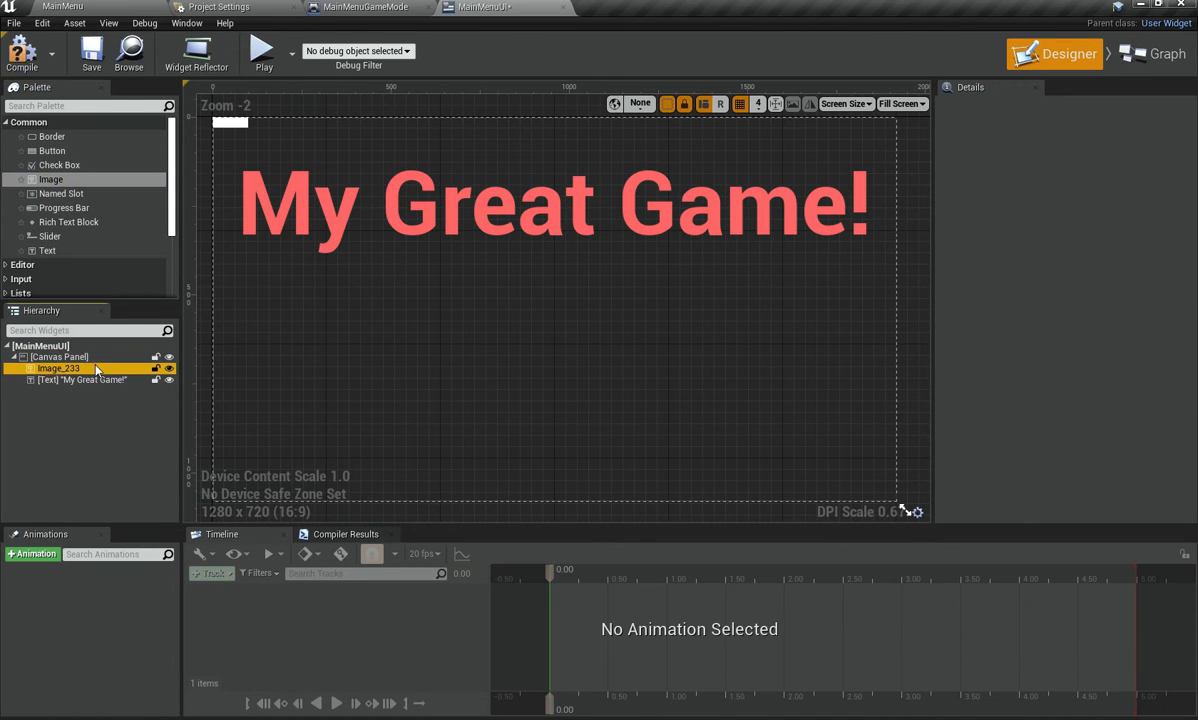
Step: Anchor the image to stretch over the full canvas and set its right and bottom offsets to 0
{"action": "left_click", "coordinate": [1060, 148]}
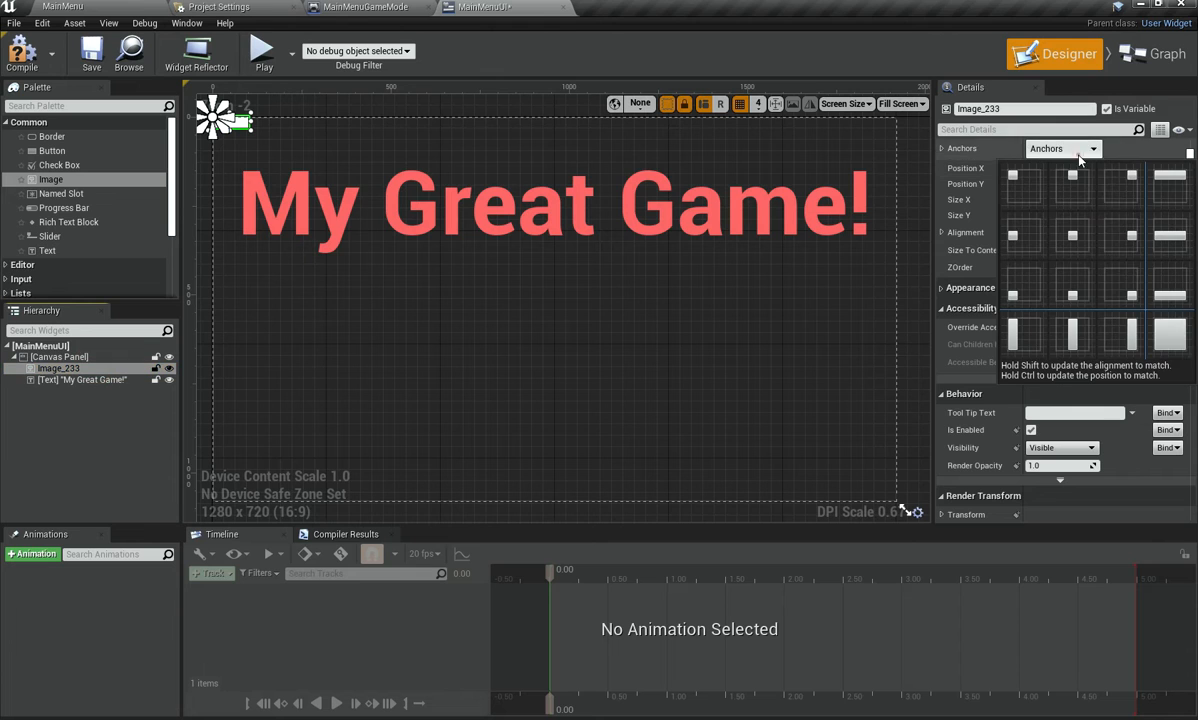
{"action": "left_click", "coordinate": [1160, 330]}
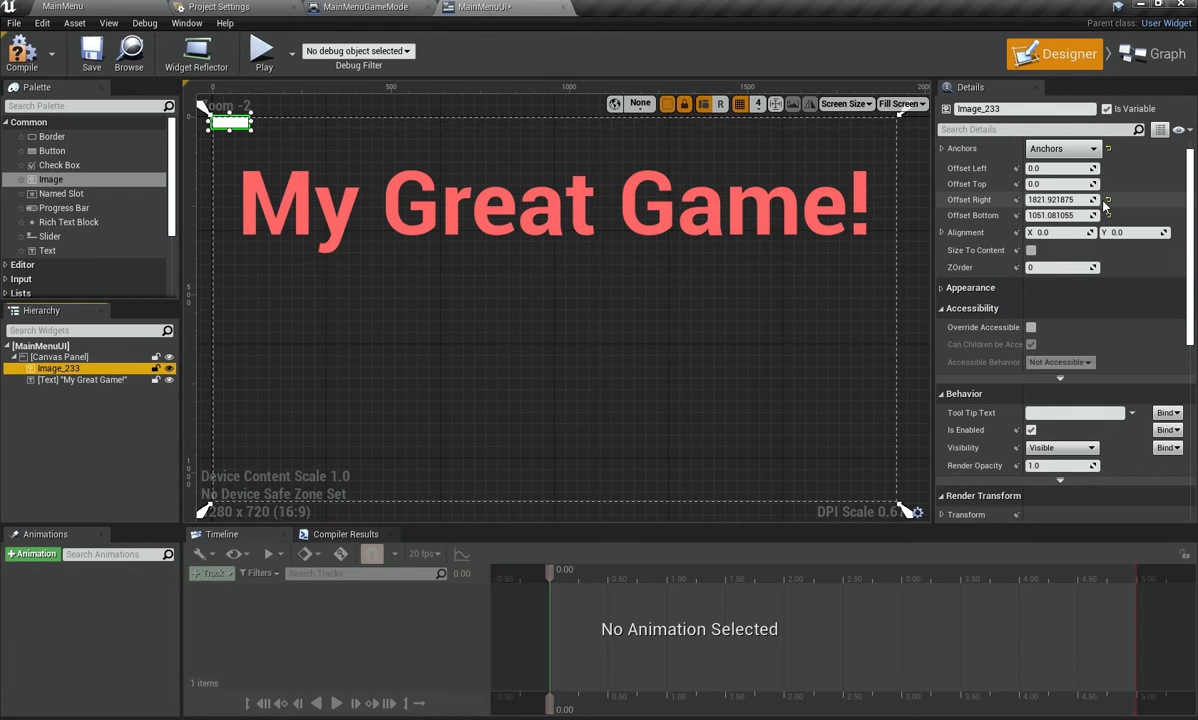
{"action": "left_click", "coordinate": [1060, 199]}
{"action": "type", "text": "100"}
{"action": "key", "text": "Tab"}
{"action": "type", "text": "30"}
{"action": "key", "text": "Return"}
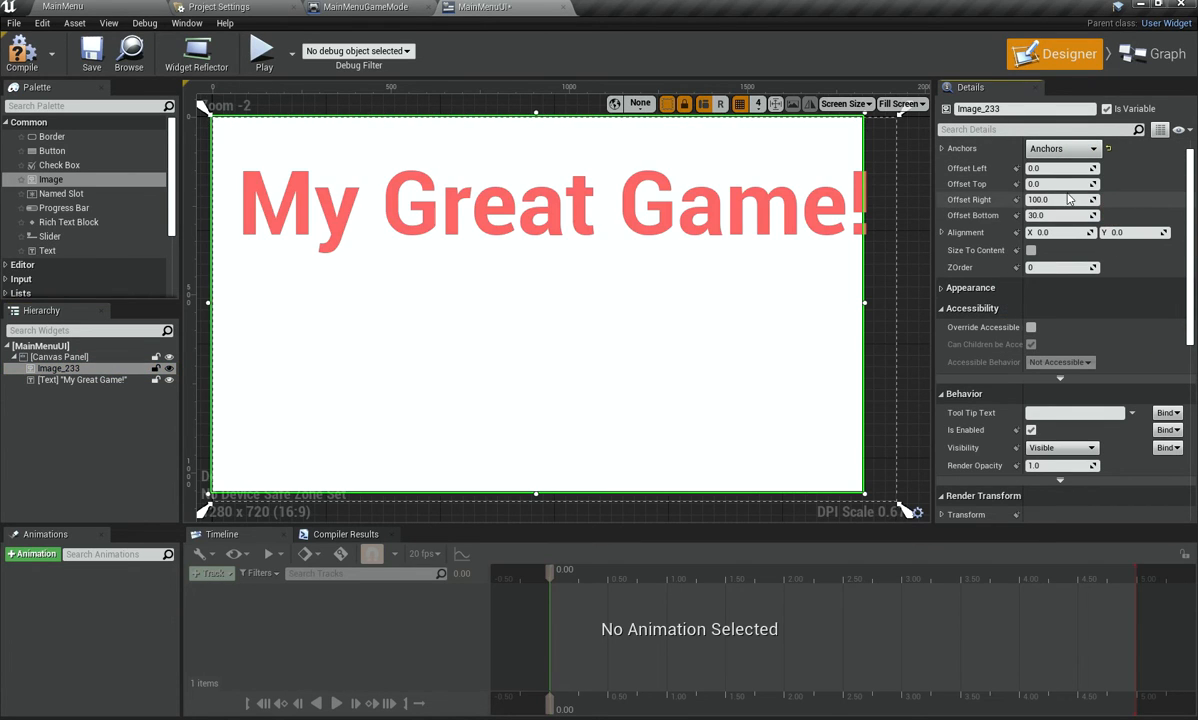
{"action": "type", "text": "0"}
{"action": "key", "text": "Tab"}
{"action": "type", "text": "0"}
{"action": "key", "text": "Return"}
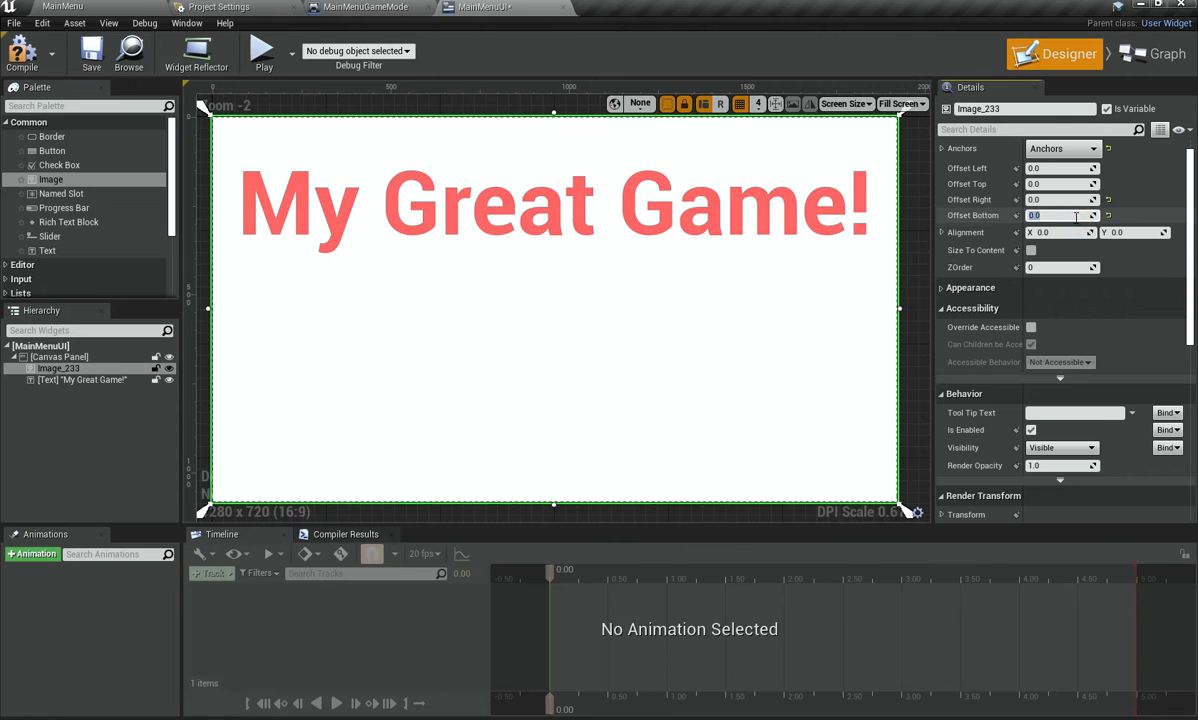
Step: Rename the full-canvas image as Background
{"action": "scroll", "coordinate": [536, 365], "scroll_direction": "down", "scroll_amount": 2}
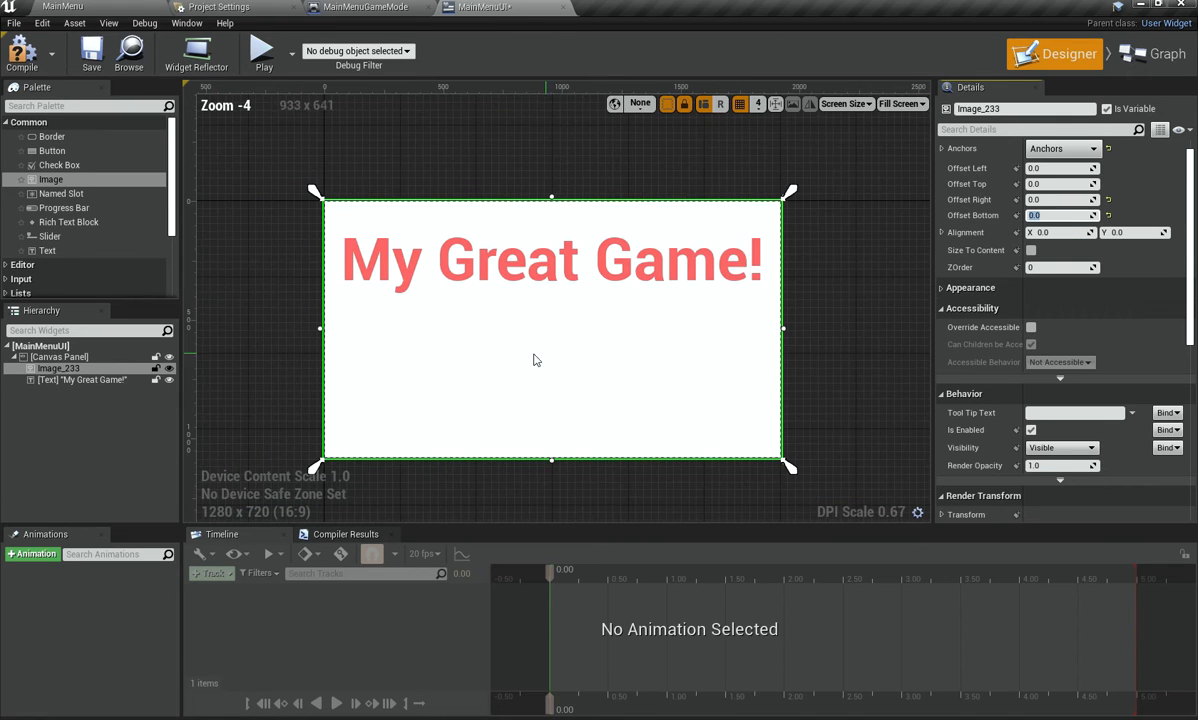
{"action": "left_click", "coordinate": [117, 369]}
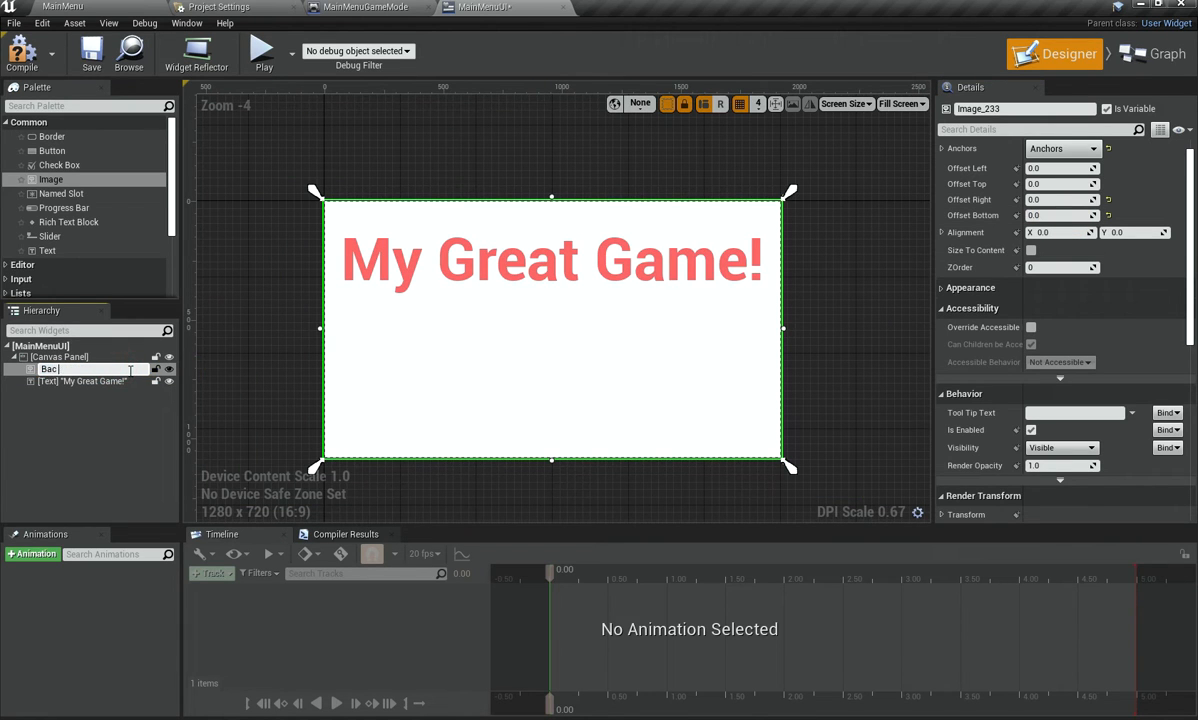
{"action": "type", "text": "Background"}
{"action": "key", "text": "Return"}
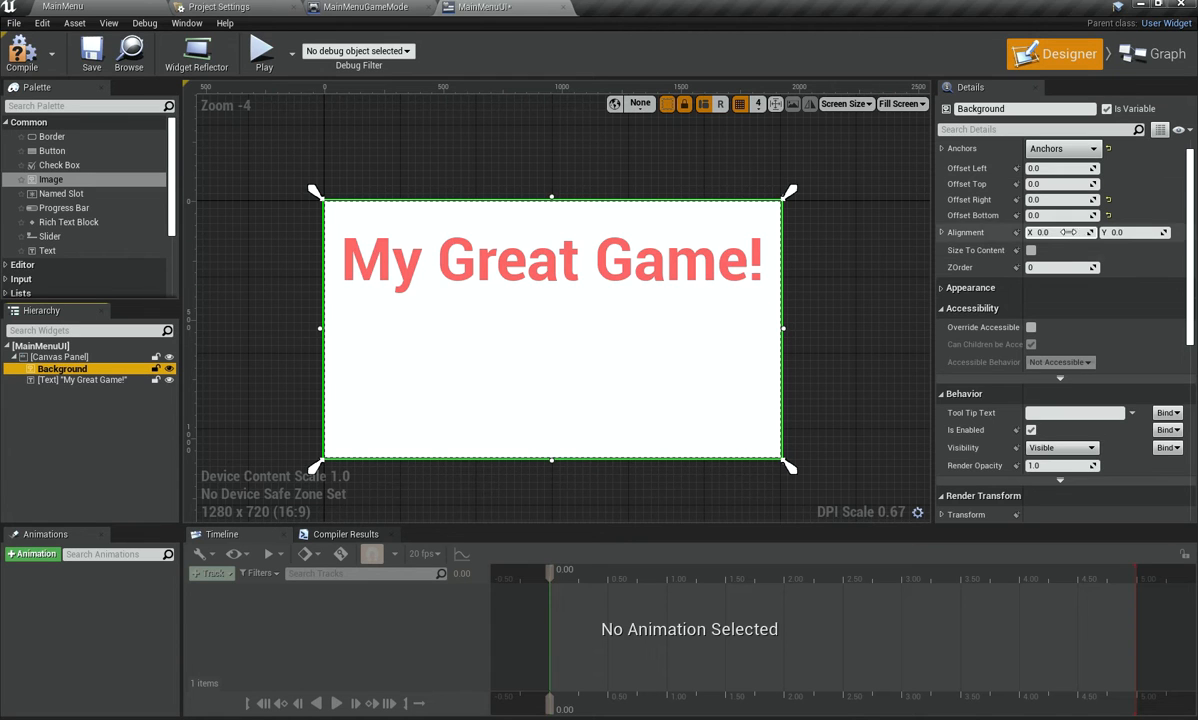
Step: Set the Background image's color to dark gray, R, G and B 0.036458, and play the MainMenu level to test it
{"action": "scroll", "coordinate": [1060, 280], "scroll_direction": "down", "scroll_amount": 1}
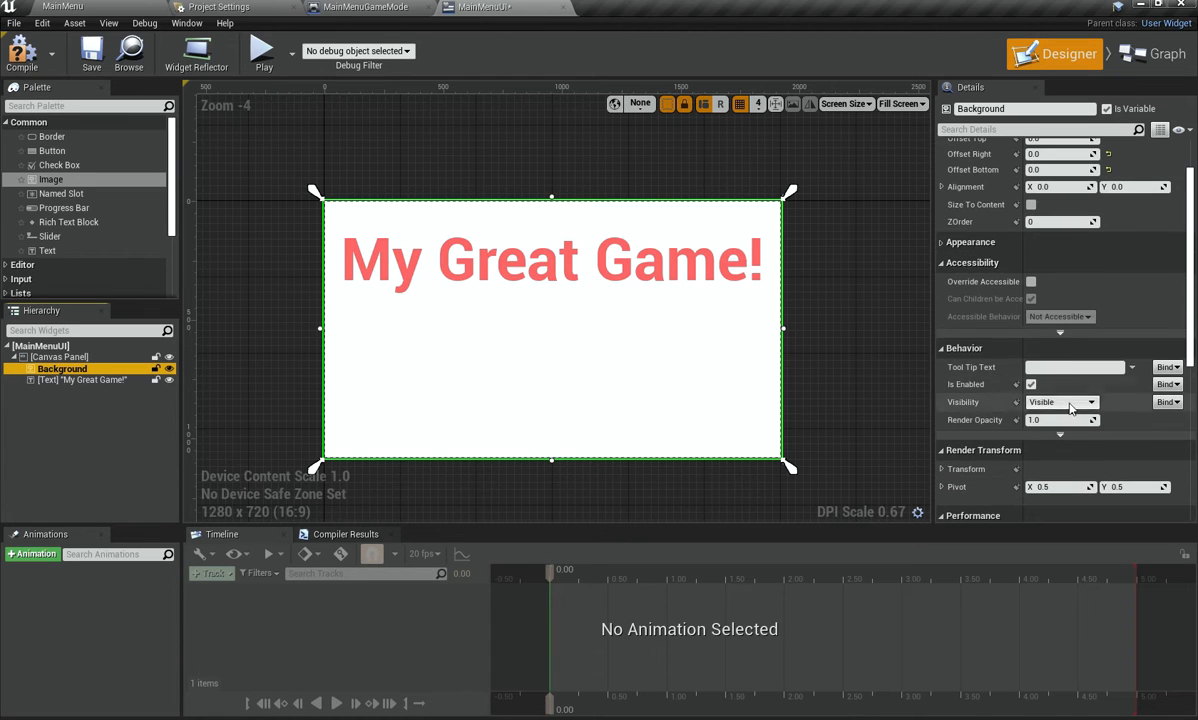
{"action": "left_click", "coordinate": [941, 244]}
{"action": "left_click", "coordinate": [942, 278]}
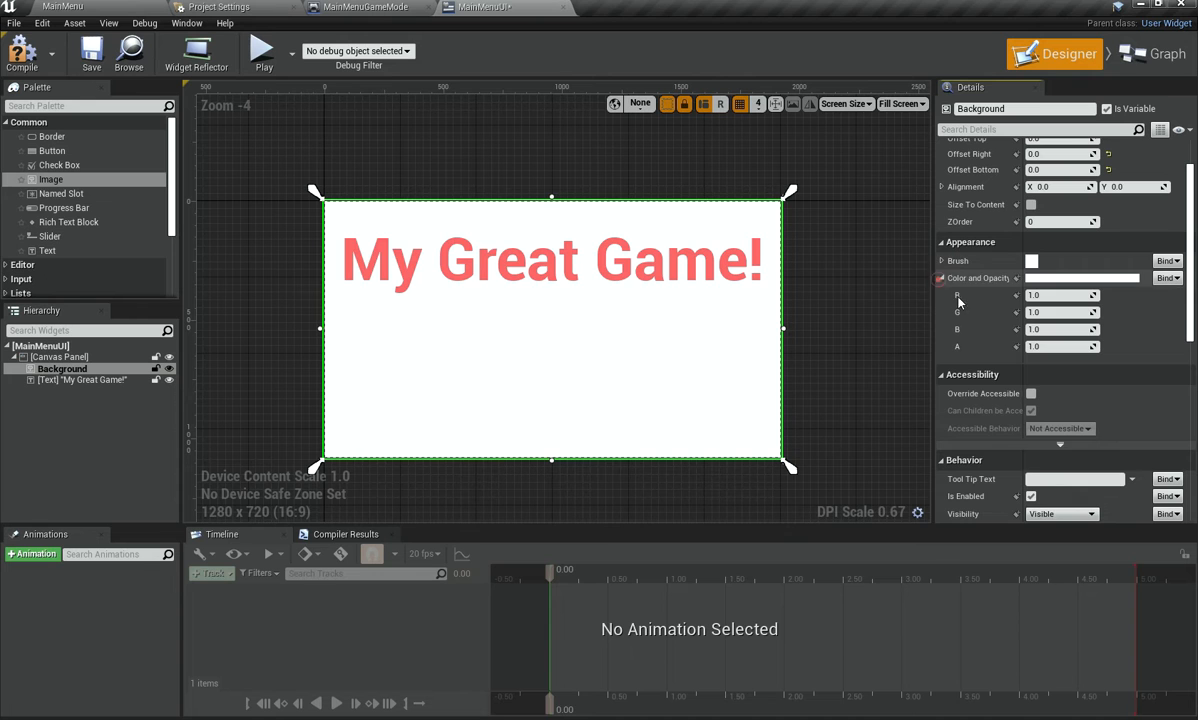
{"action": "left_click", "coordinate": [1080, 278]}
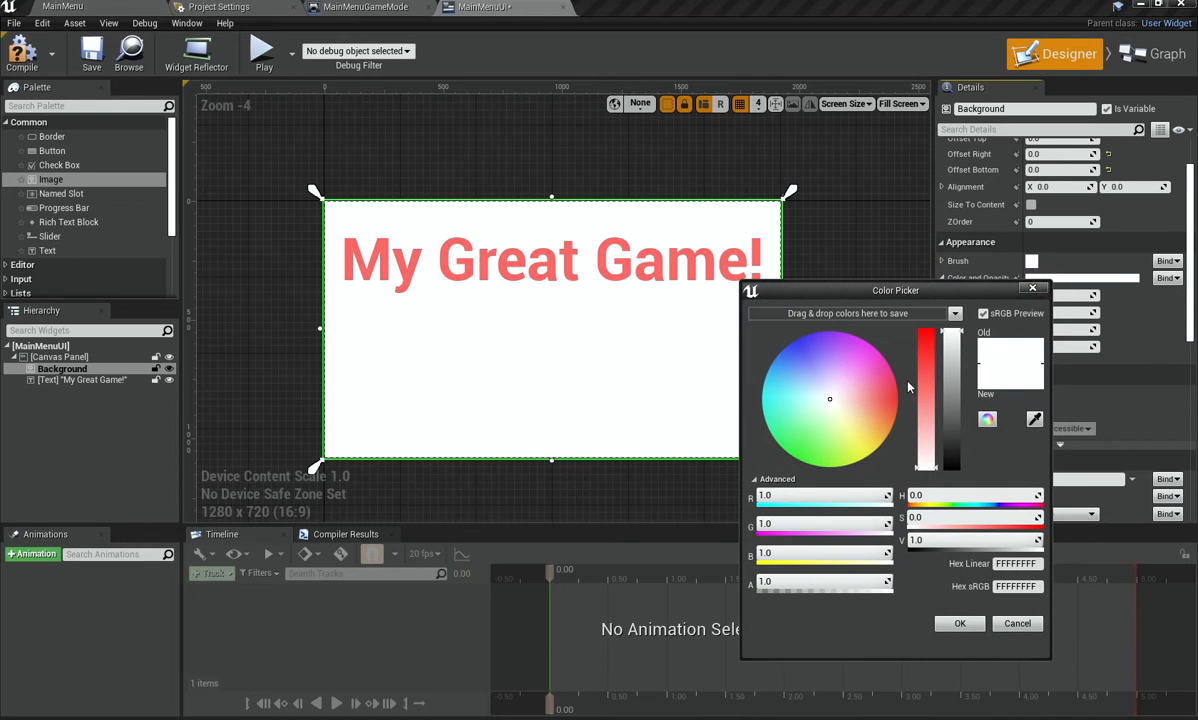
{"action": "left_click_drag", "start_coordinate": [950, 335], "coordinate": [970, 465]}
{"action": "left_click", "coordinate": [960, 623]}
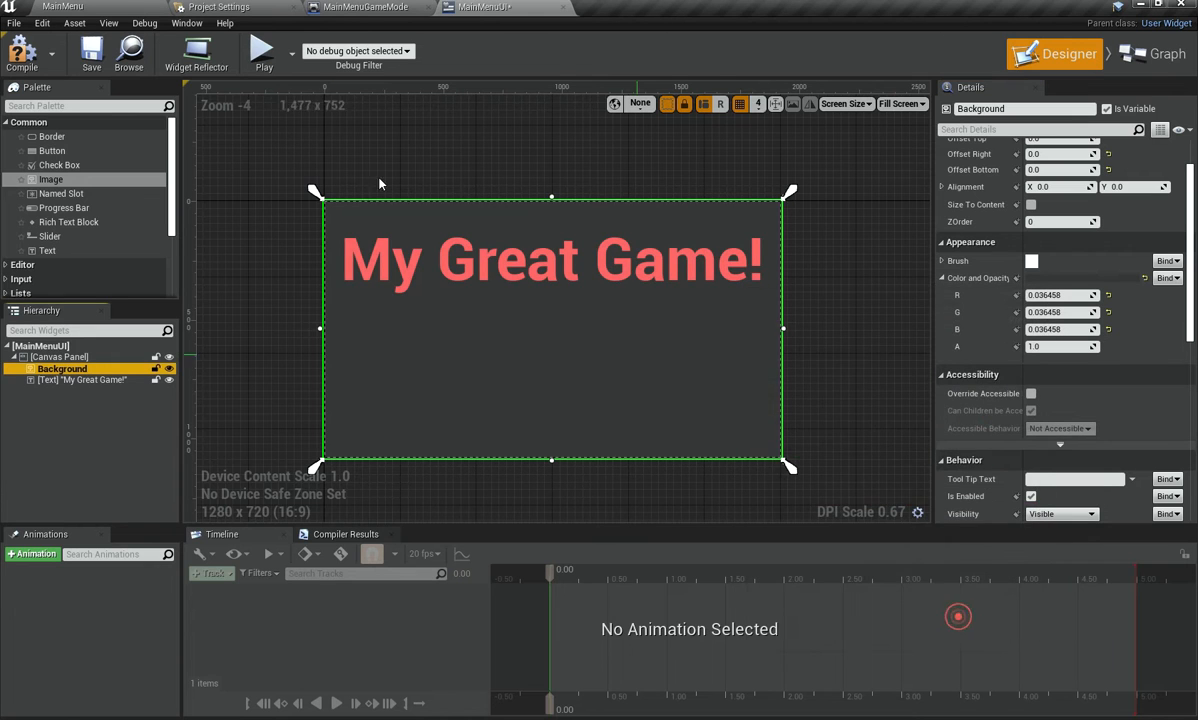
{"action": "left_click", "coordinate": [62, 6]}
{"action": "left_click", "coordinate": [783, 55]}
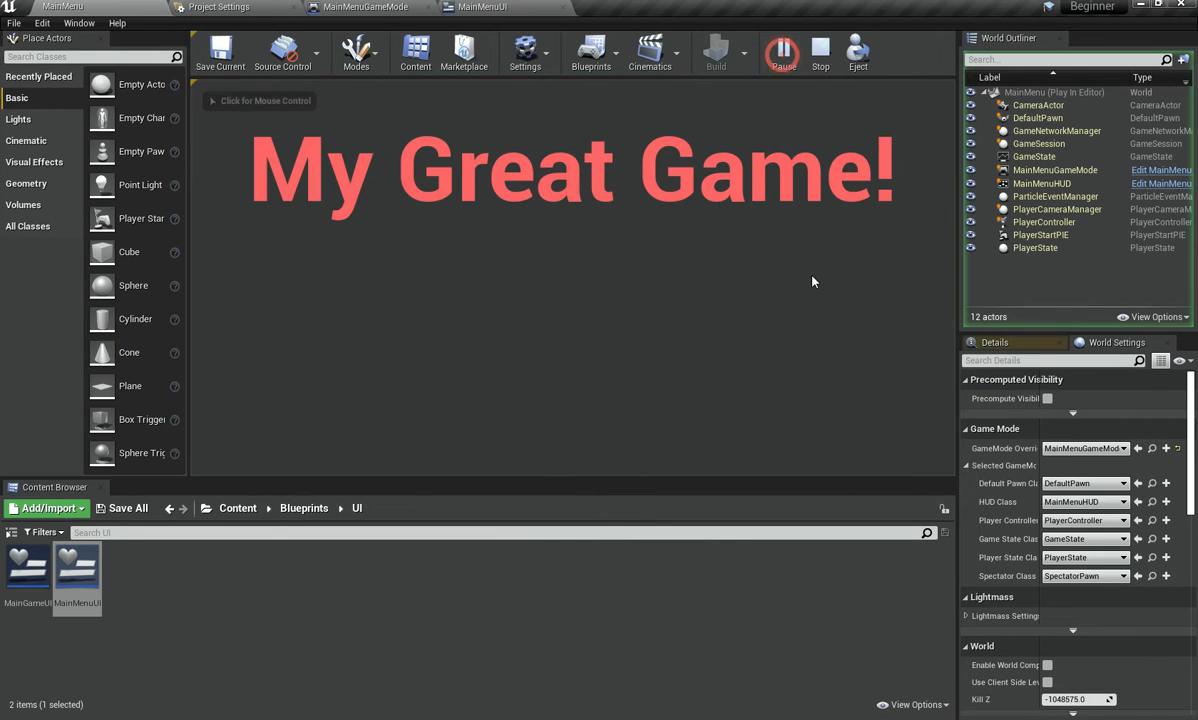
Step: End the play test, return to MainMenuUI and set the title text's color to a stronger red with saturation 0.969
{"action": "key", "text": "Escape"}
{"action": "left_click", "coordinate": [484, 8]}
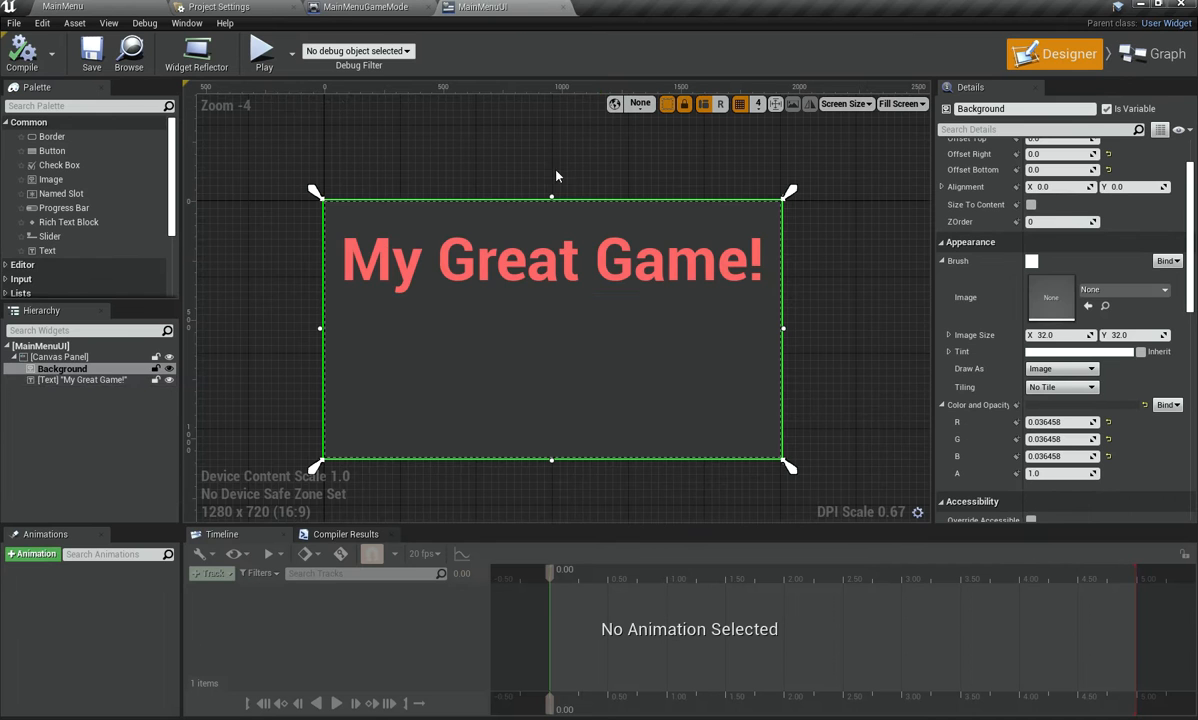
{"action": "left_click", "coordinate": [614, 258]}
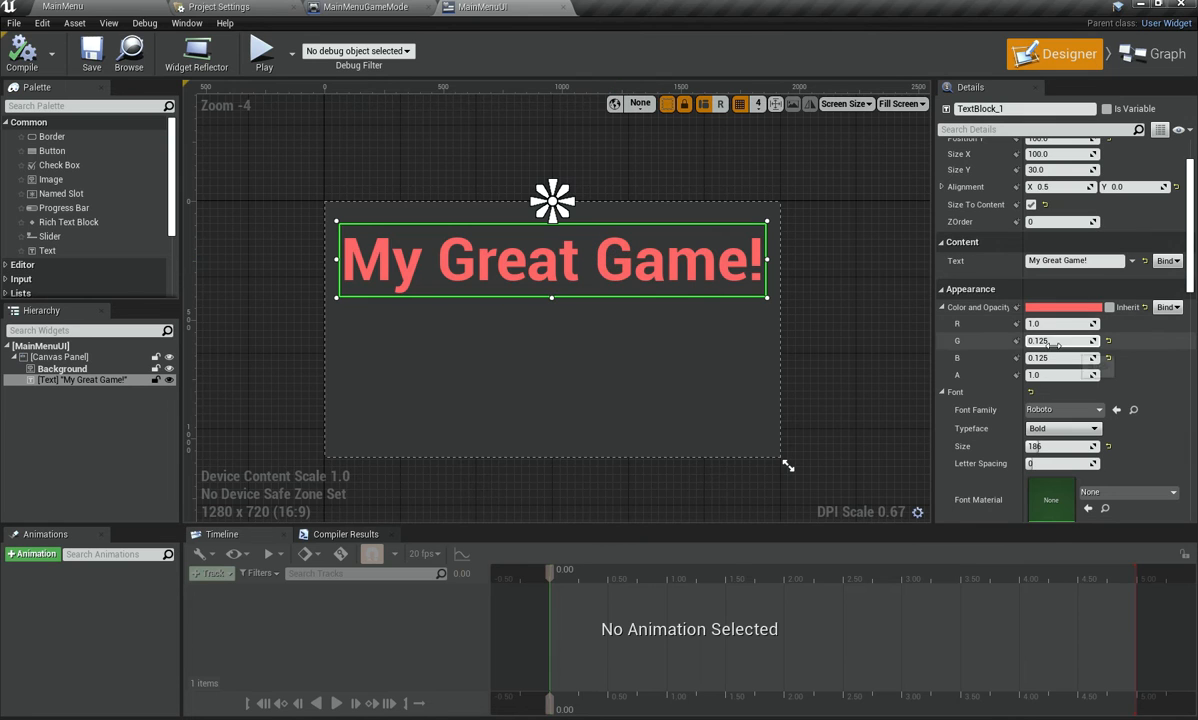
{"action": "left_click", "coordinate": [1058, 308]}
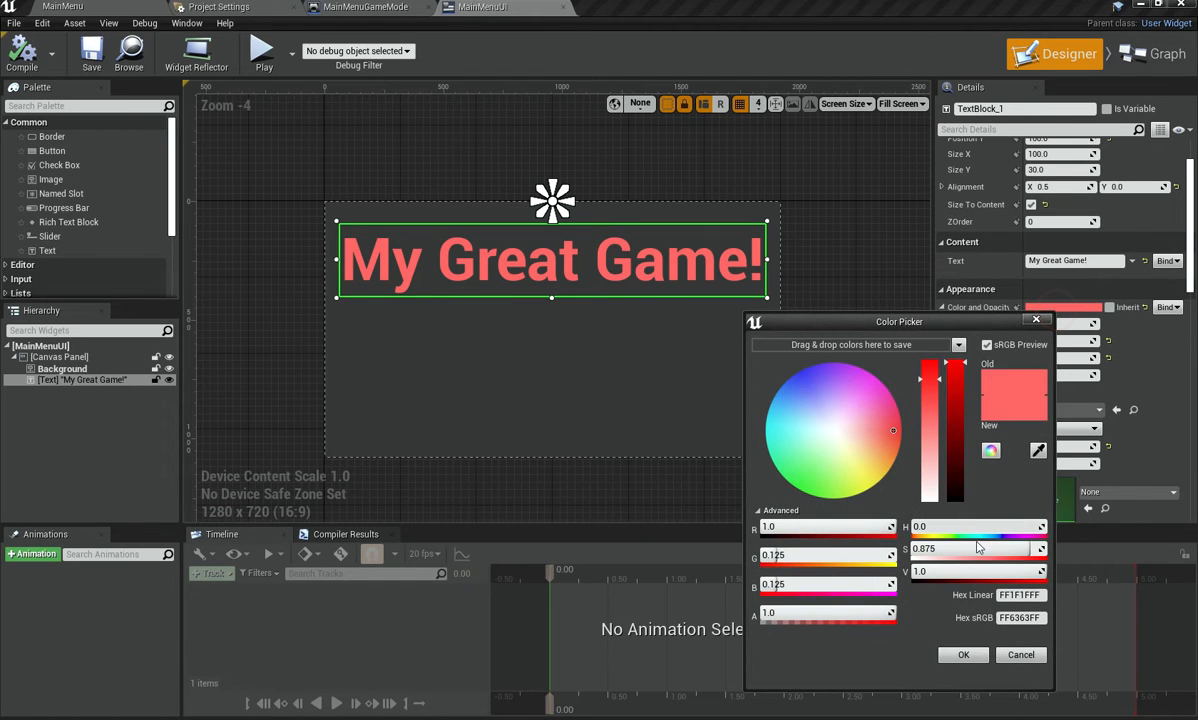
{"action": "left_click_drag", "start_coordinate": [960, 548], "coordinate": [1044, 548]}
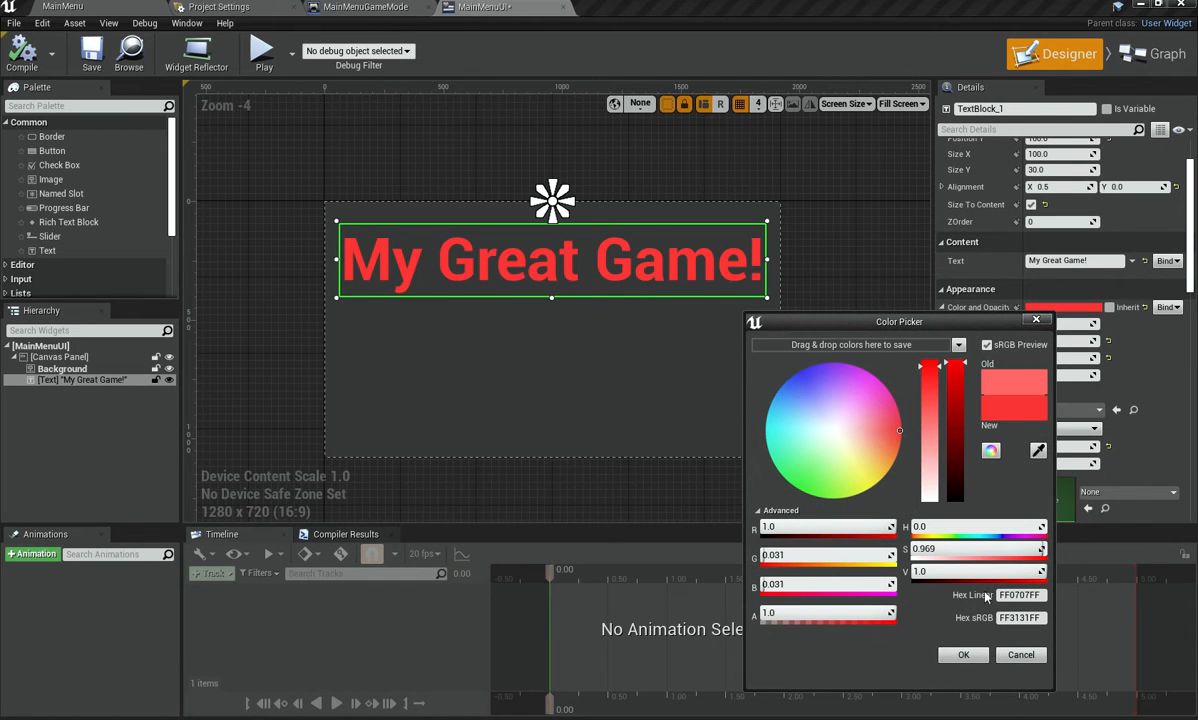
{"action": "left_click", "coordinate": [982, 660]}
Step: Expand the title text's outline settings and set its outline size to 16
{"action": "scroll", "coordinate": [937, 380], "scroll_direction": "down", "scroll_amount": 4}
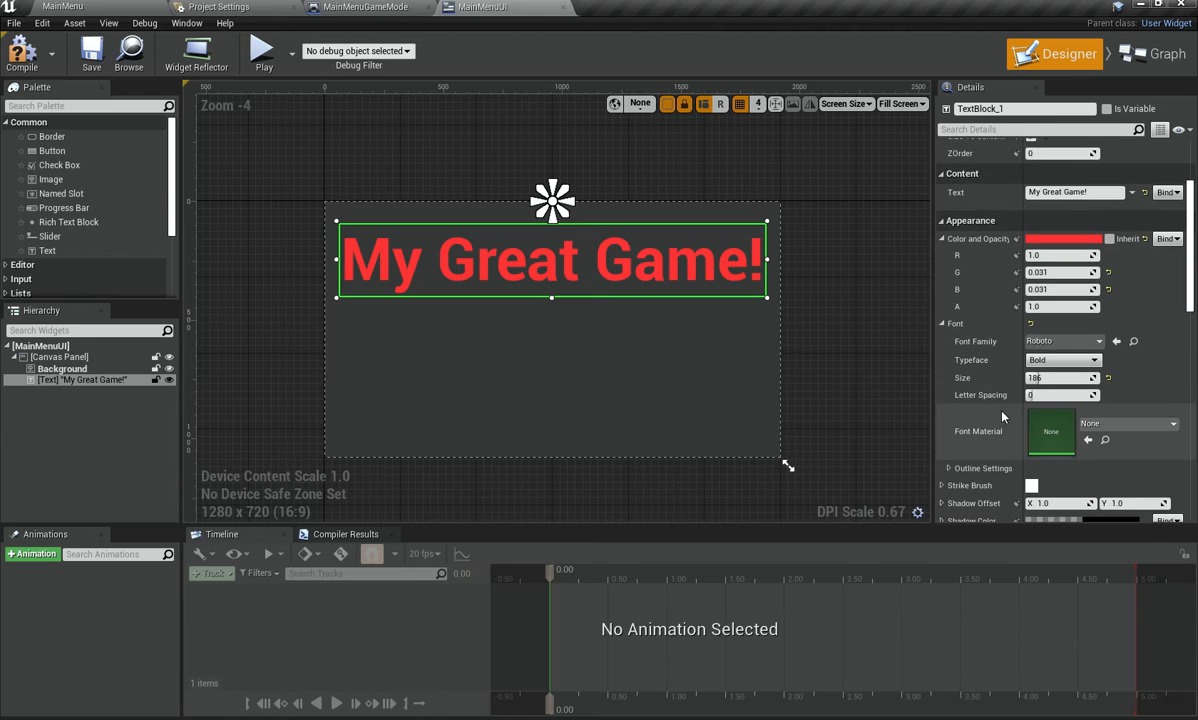
{"action": "left_click", "coordinate": [948, 421]}
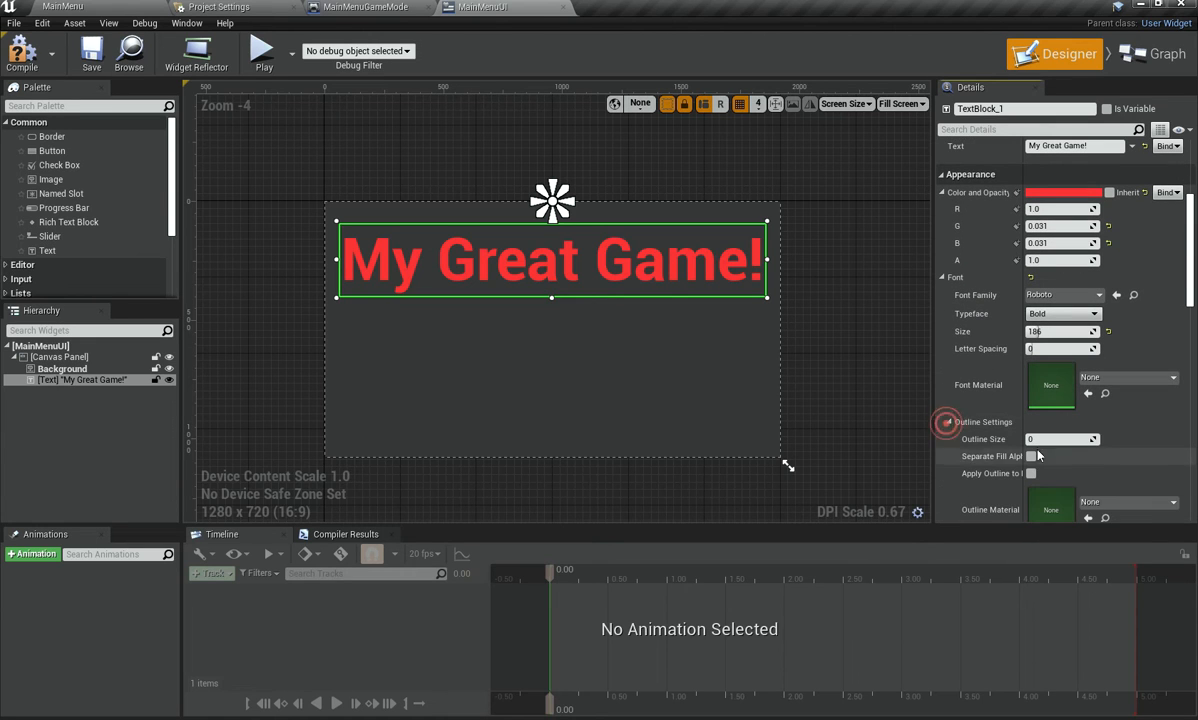
{"action": "left_click_drag", "start_coordinate": [1058, 439], "coordinate": [1078, 439]}
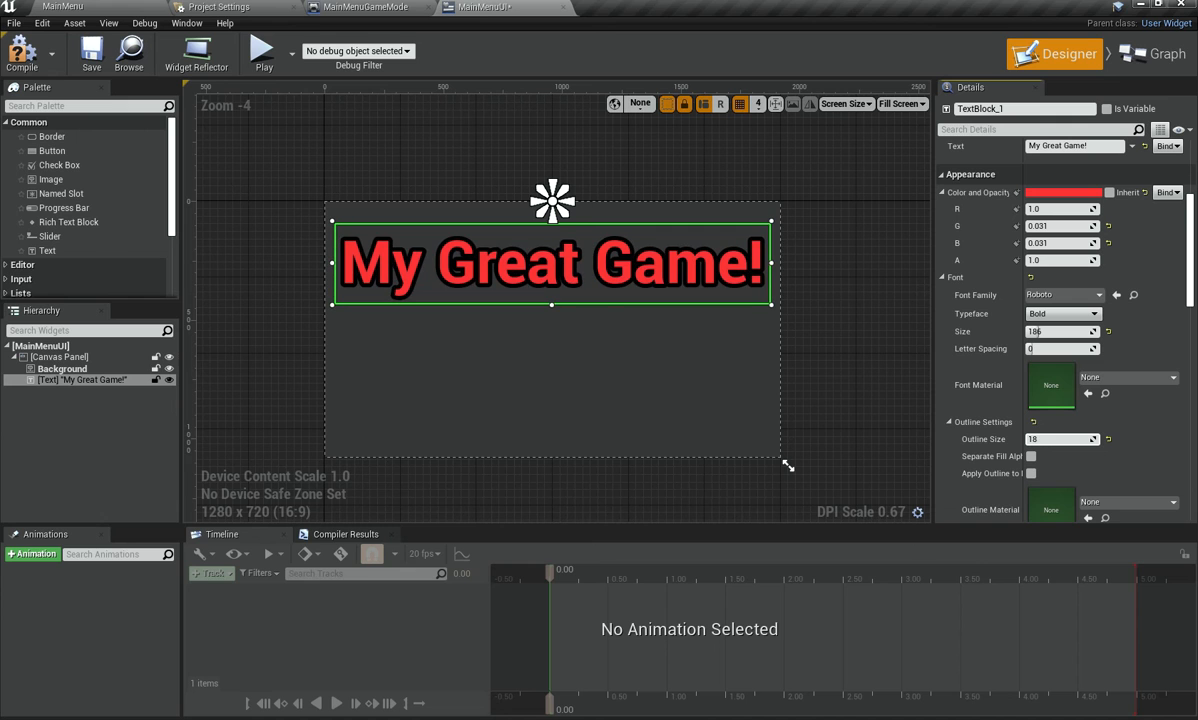
{"action": "left_click", "coordinate": [1038, 439]}
{"action": "scroll", "coordinate": [838, 330], "scroll_direction": "down", "scroll_amount": 1}
{"action": "scroll", "coordinate": [830, 335], "scroll_direction": "up", "scroll_amount": 1}
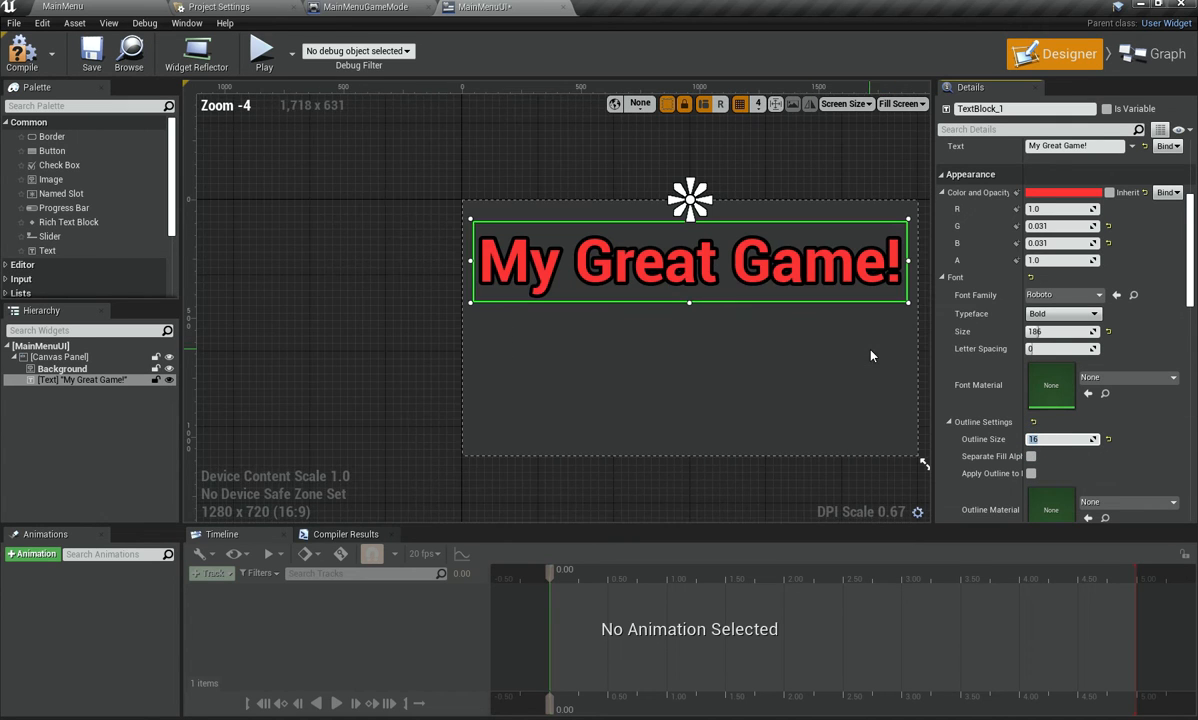
Step: Set the title text's outline color to black
{"action": "right_click_drag", "start_coordinate": [805, 359], "coordinate": [737, 325]}
{"action": "scroll", "coordinate": [1104, 466], "scroll_direction": "down", "scroll_amount": 2}
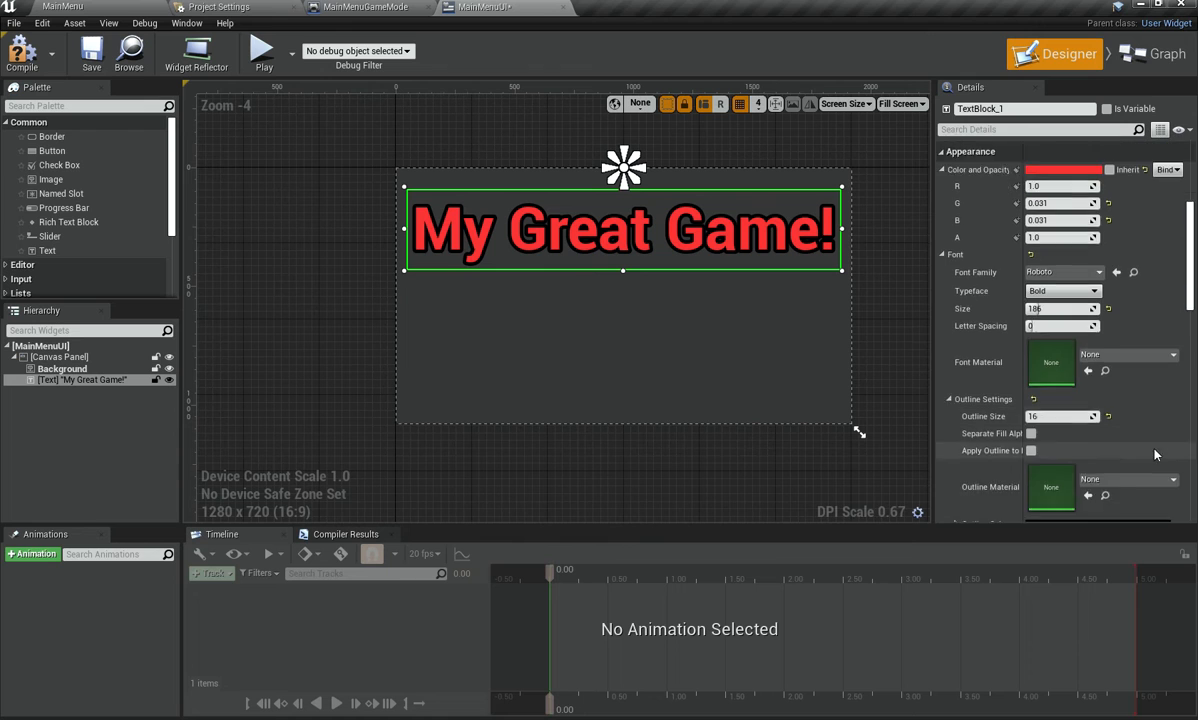
{"action": "left_click", "coordinate": [402, 461]}
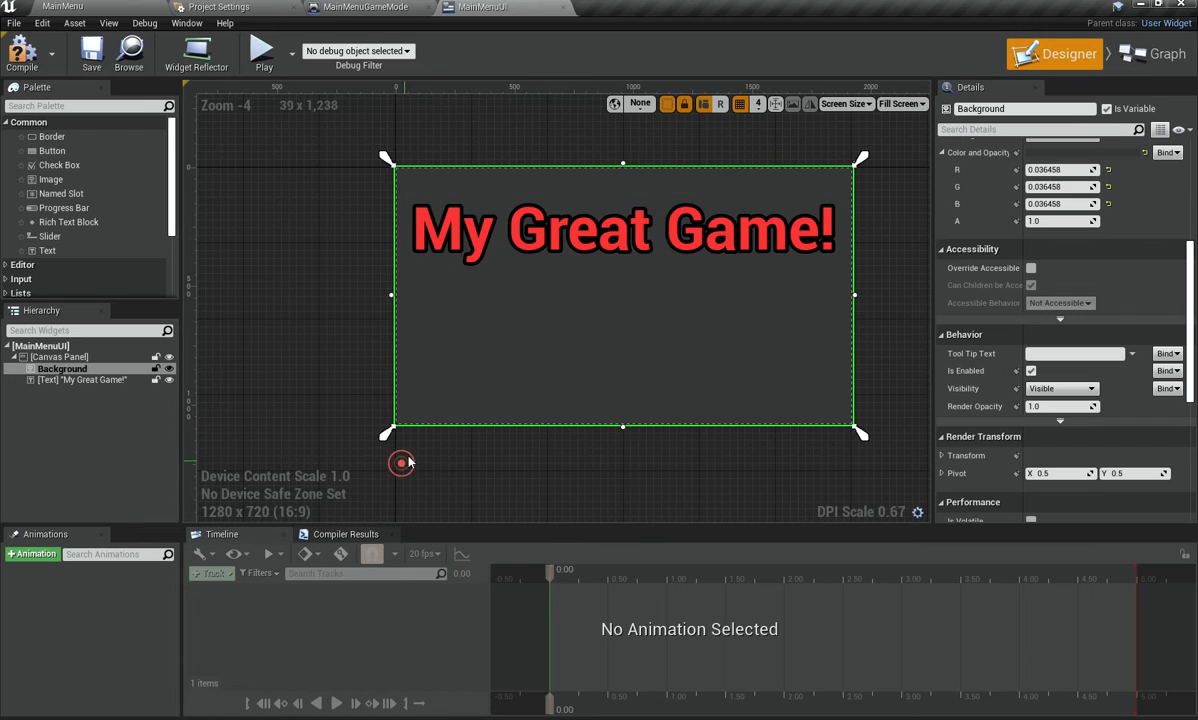
{"action": "left_click", "coordinate": [470, 232]}
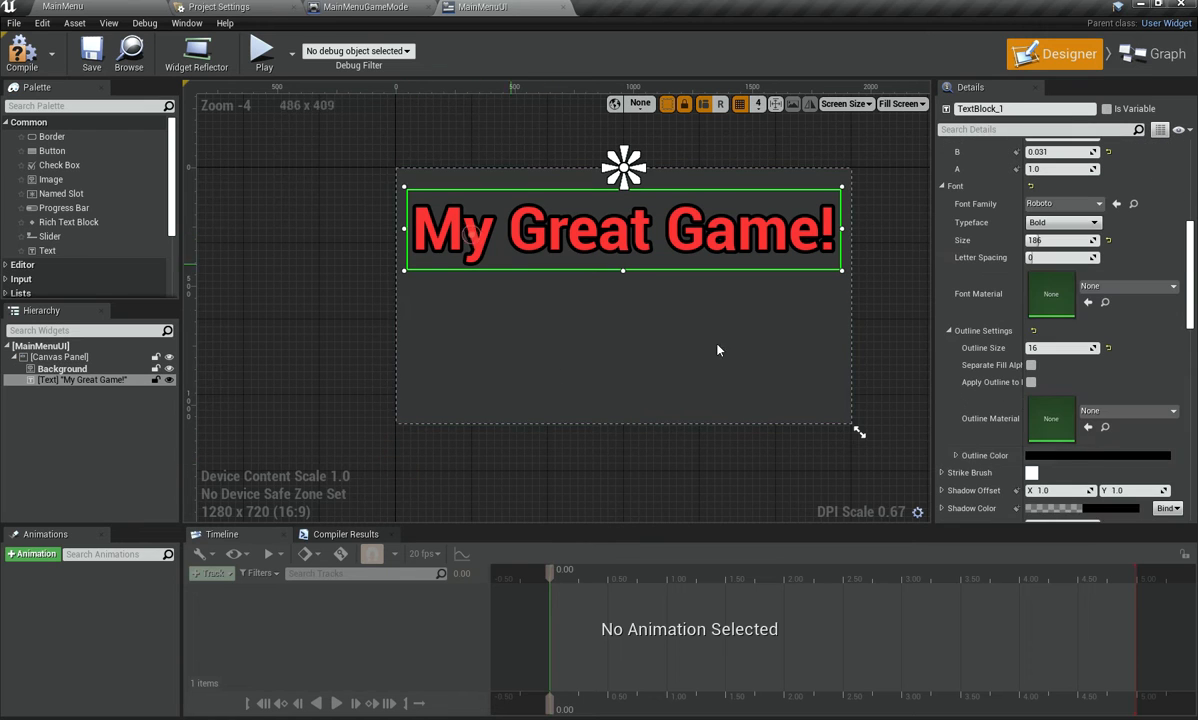
{"action": "left_click", "coordinate": [1123, 460]}
{"action": "left_click_drag", "start_coordinate": [1021, 428], "coordinate": [1024, 526]}
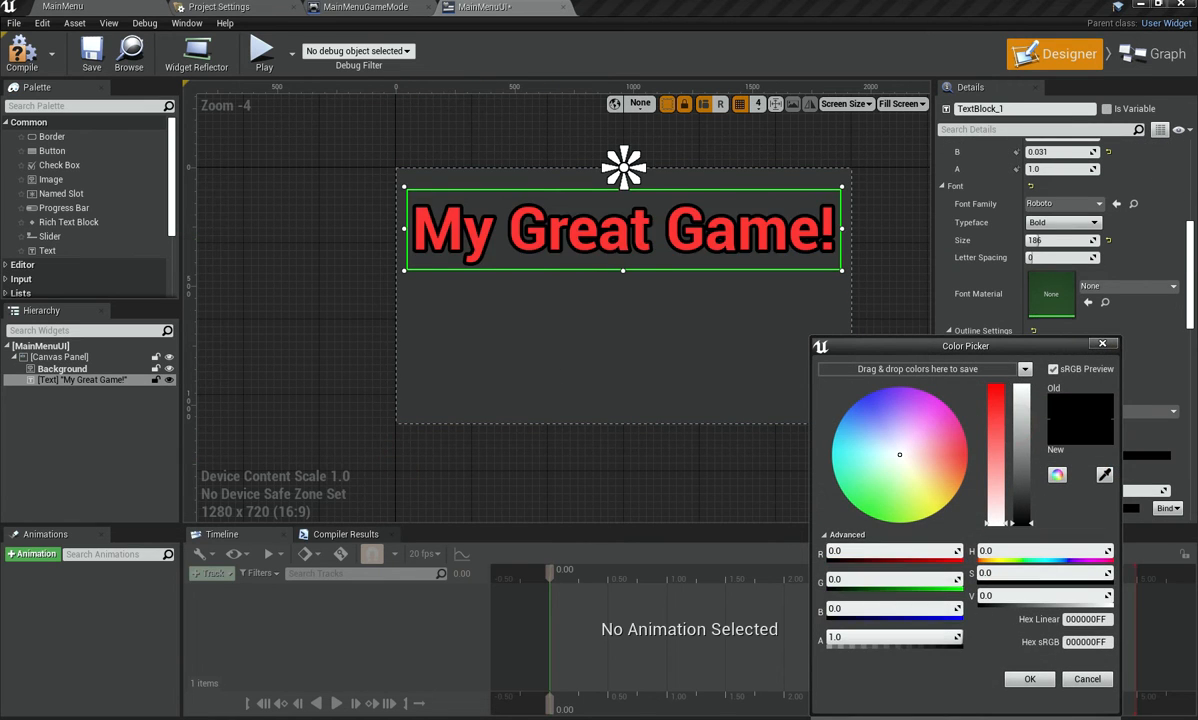
{"action": "left_click", "coordinate": [1030, 679]}
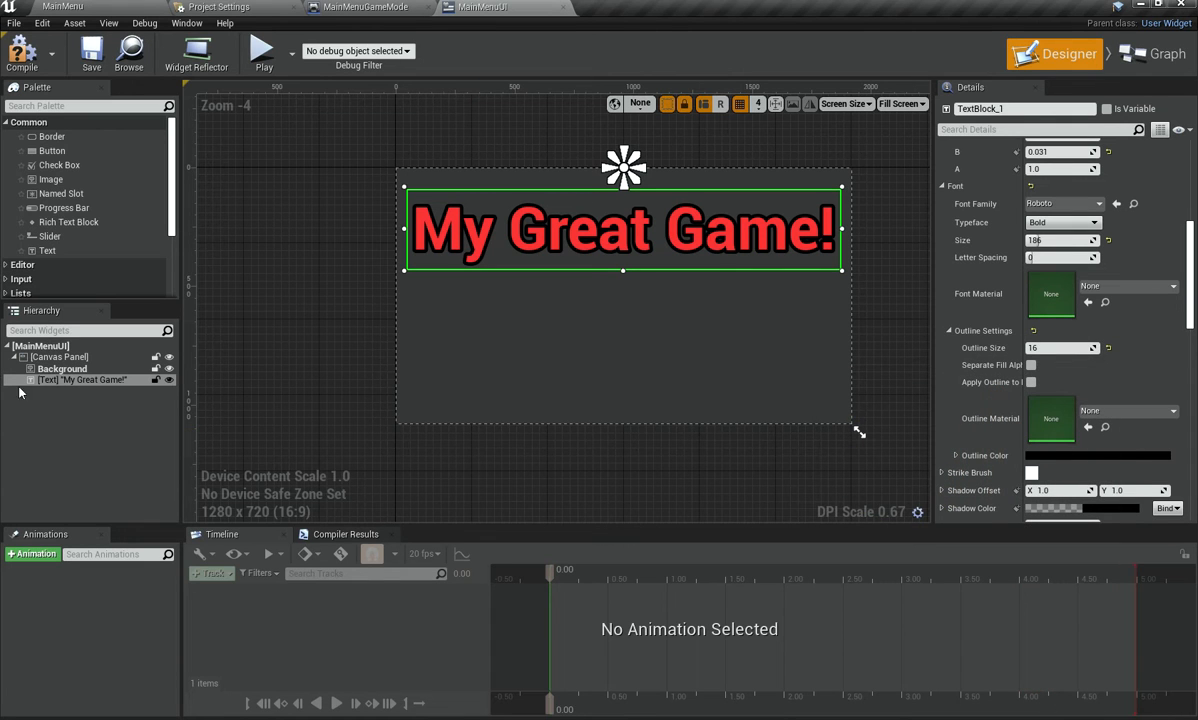
Step: Play the MainMenu level to test the outlined title, and end the play session
{"action": "left_click", "coordinate": [60, 381]}
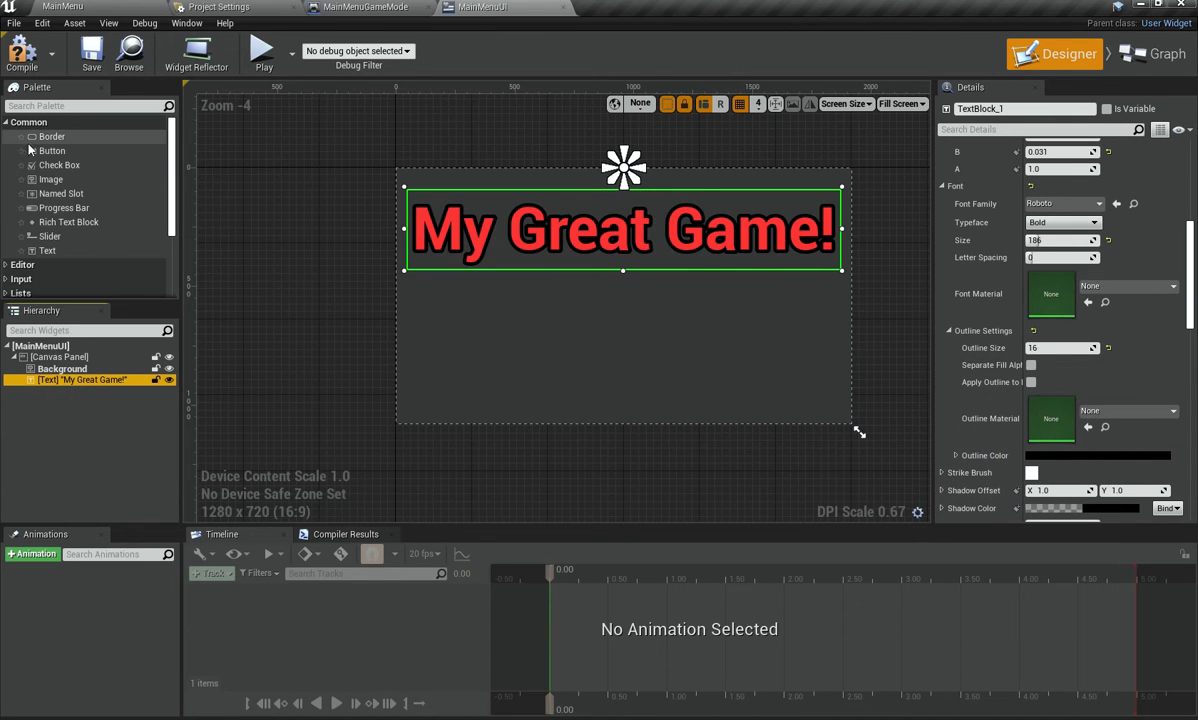
{"action": "left_click", "coordinate": [262, 358]}
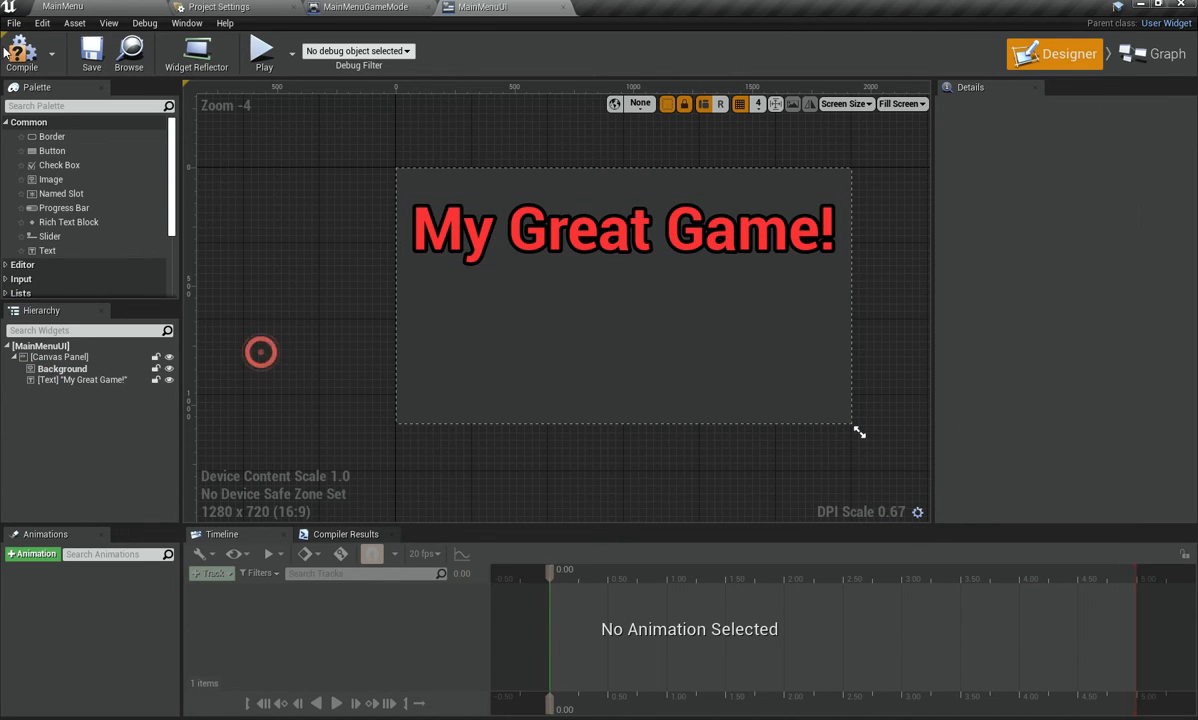
{"action": "left_click", "coordinate": [110, 6]}
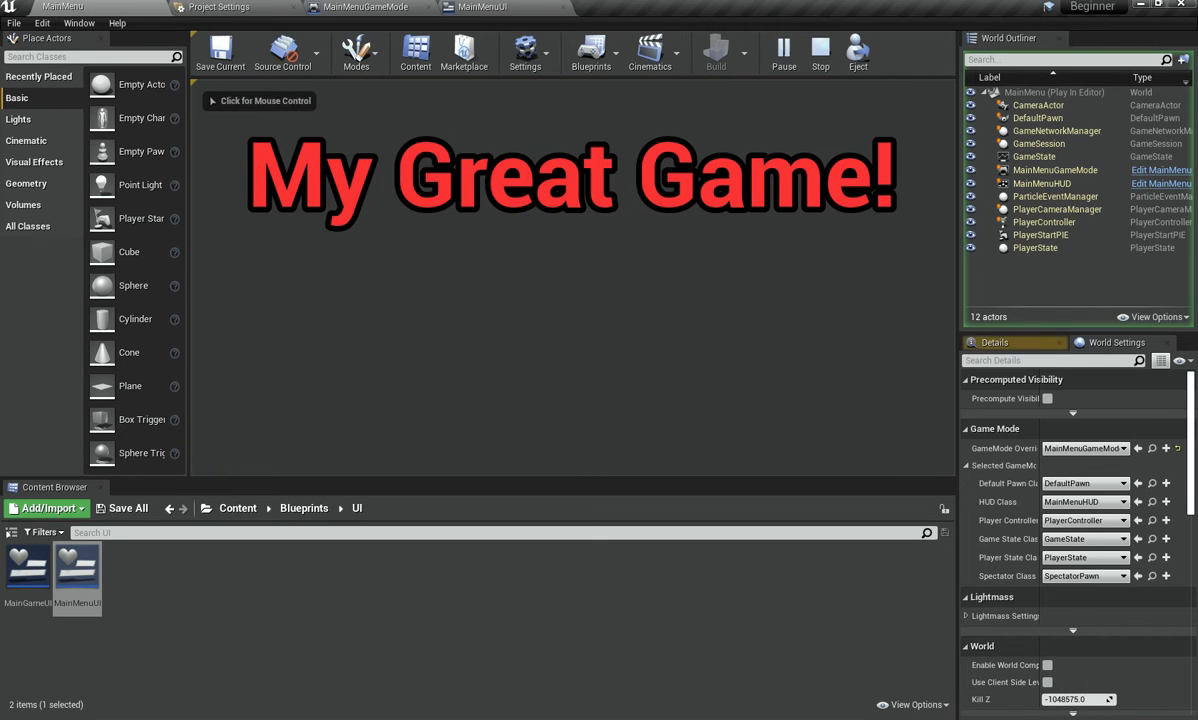
{"action": "left_click", "coordinate": [710, 205]}
{"action": "key", "text": "Escape"}
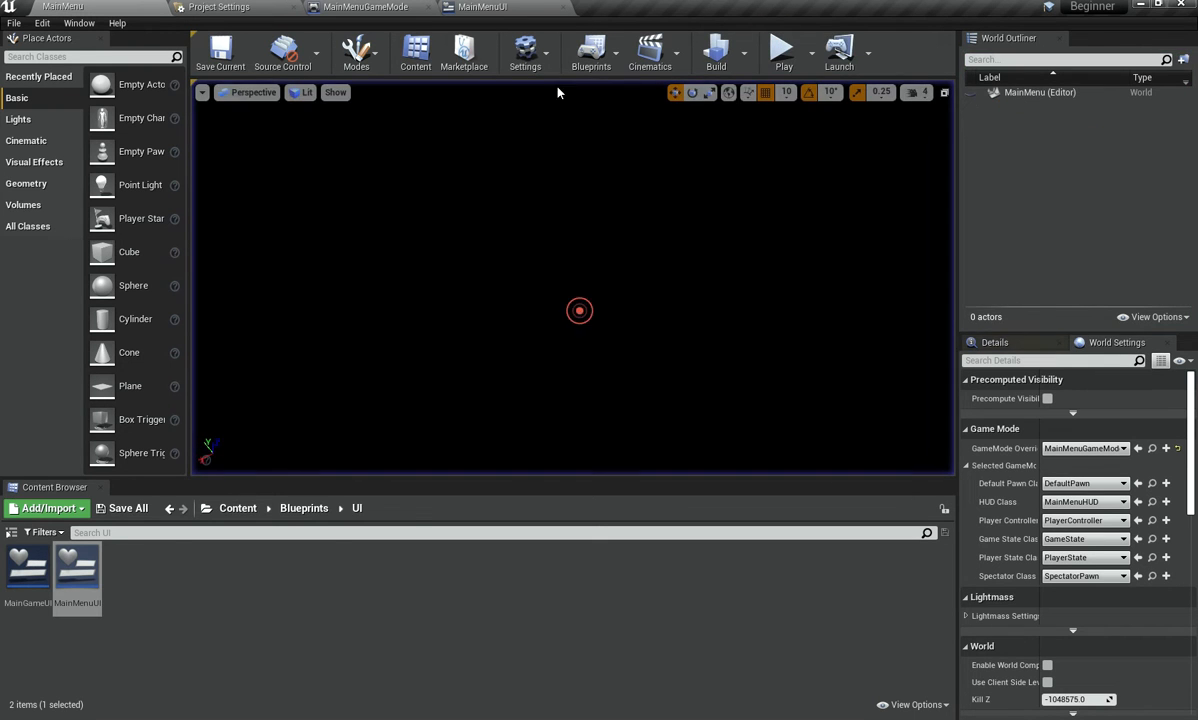
Step: Return to MainMenuUI and add a Button about 367 by 160 to the canvas below the title
{"action": "left_click", "coordinate": [482, 6]}
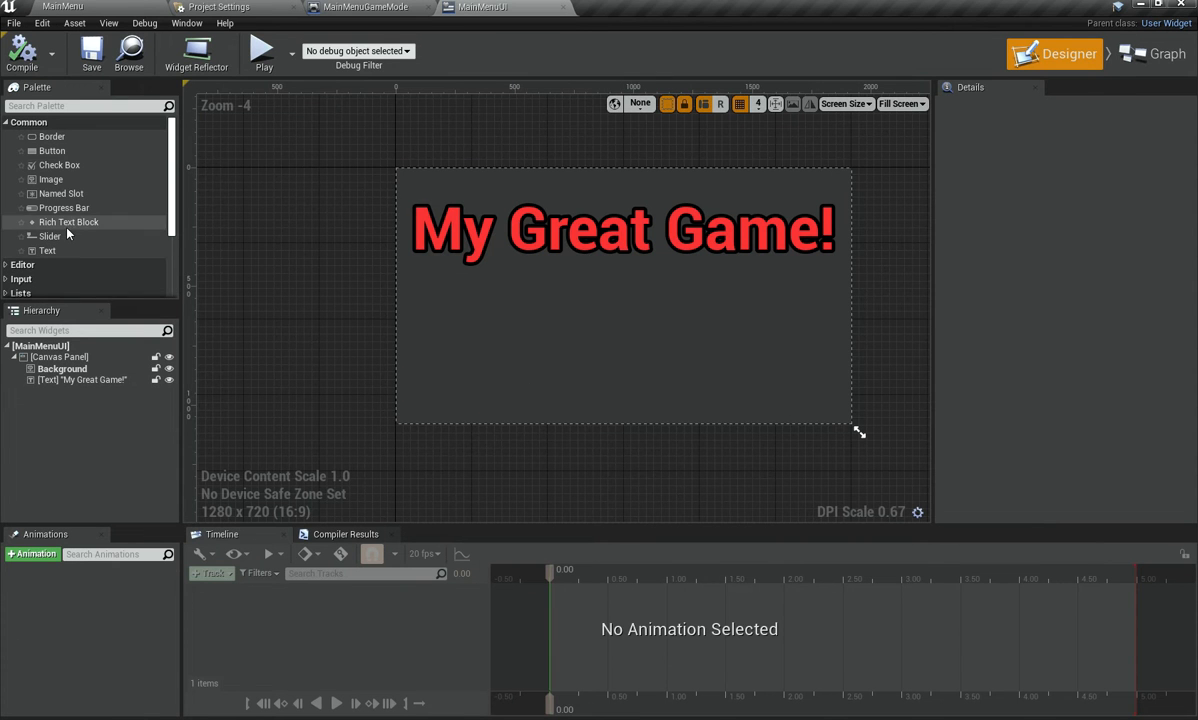
{"action": "left_click_drag", "start_coordinate": [52, 150], "coordinate": [654, 380]}
{"action": "scroll", "coordinate": [1057, 274], "scroll_direction": "up", "scroll_amount": 6}
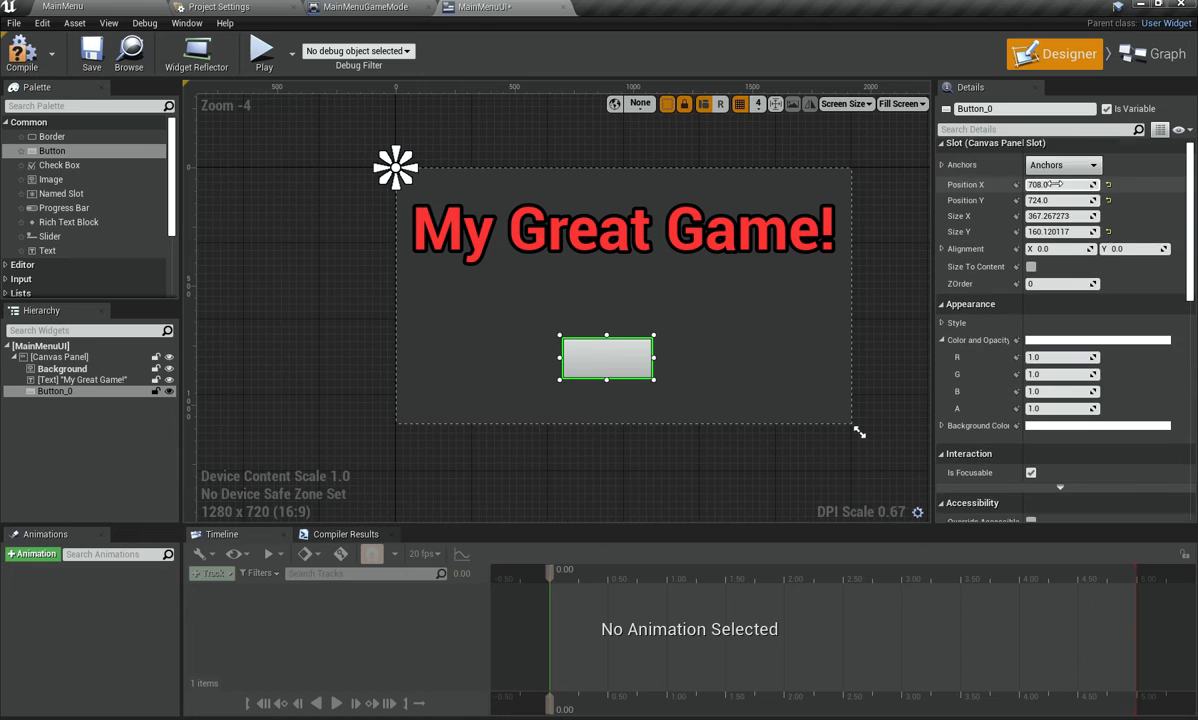
Step: Anchor the button to the center of the canvas and reset its X and Y position to 0
{"action": "left_click", "coordinate": [1052, 167]}
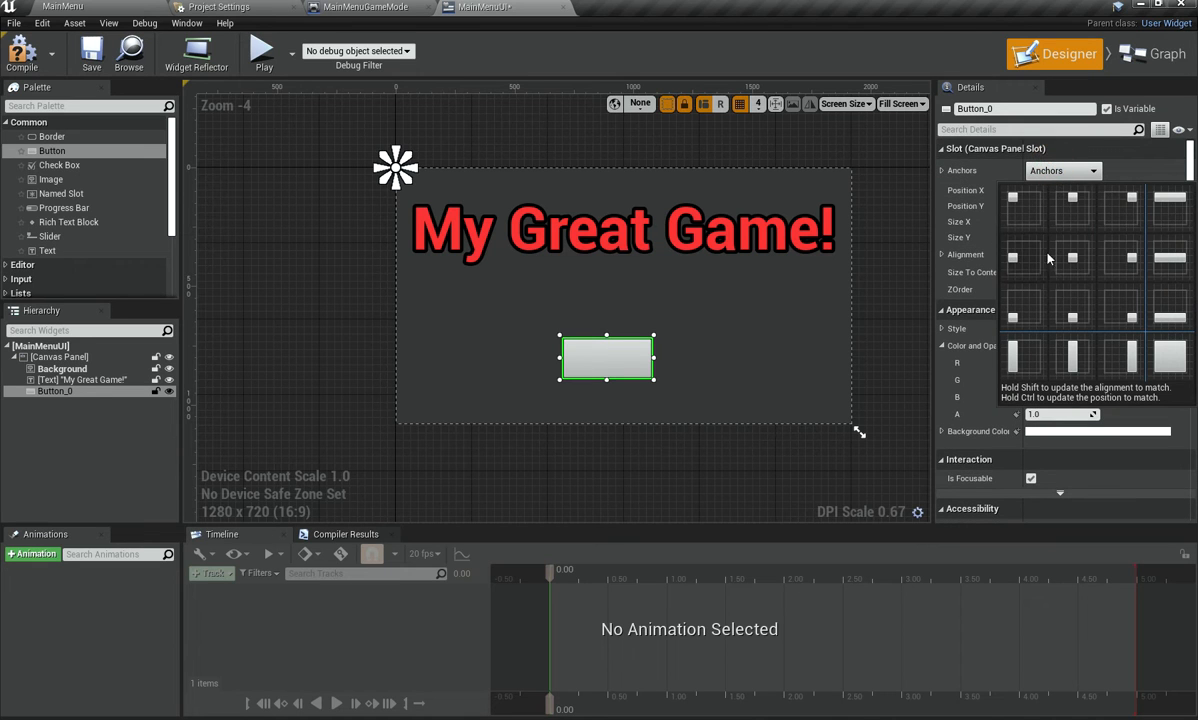
{"action": "left_click", "coordinate": [1086, 258]}
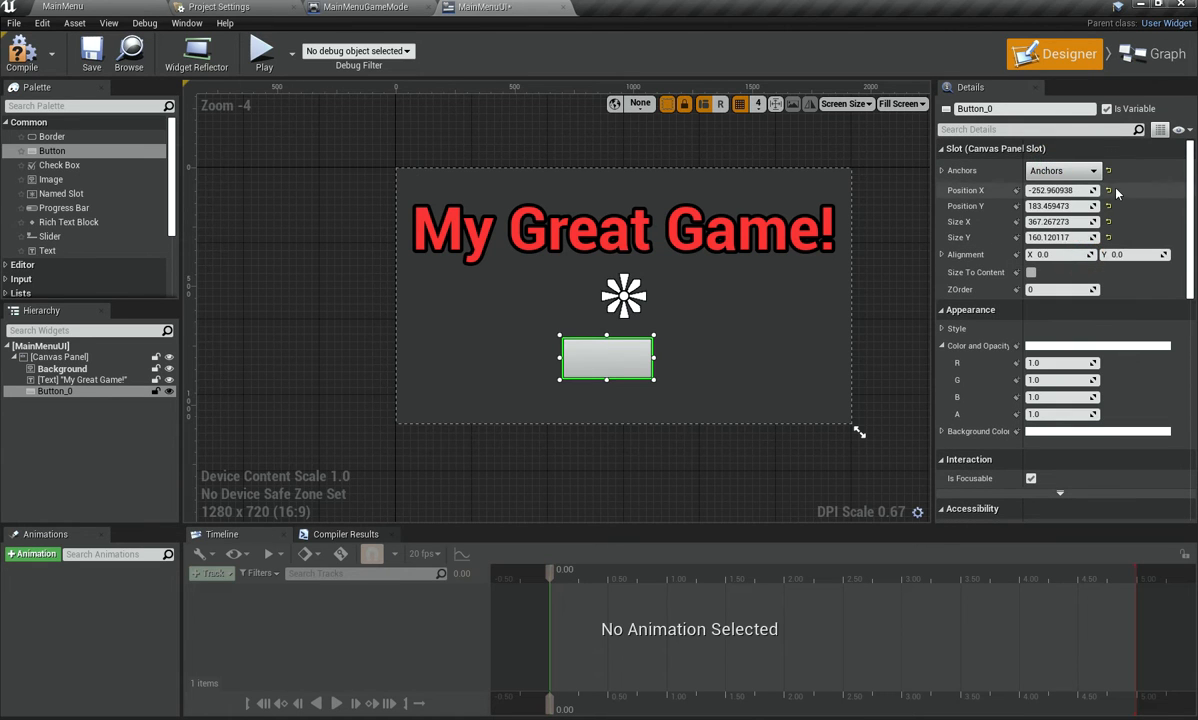
{"action": "left_click", "coordinate": [1108, 190]}
{"action": "left_click", "coordinate": [1108, 206]}
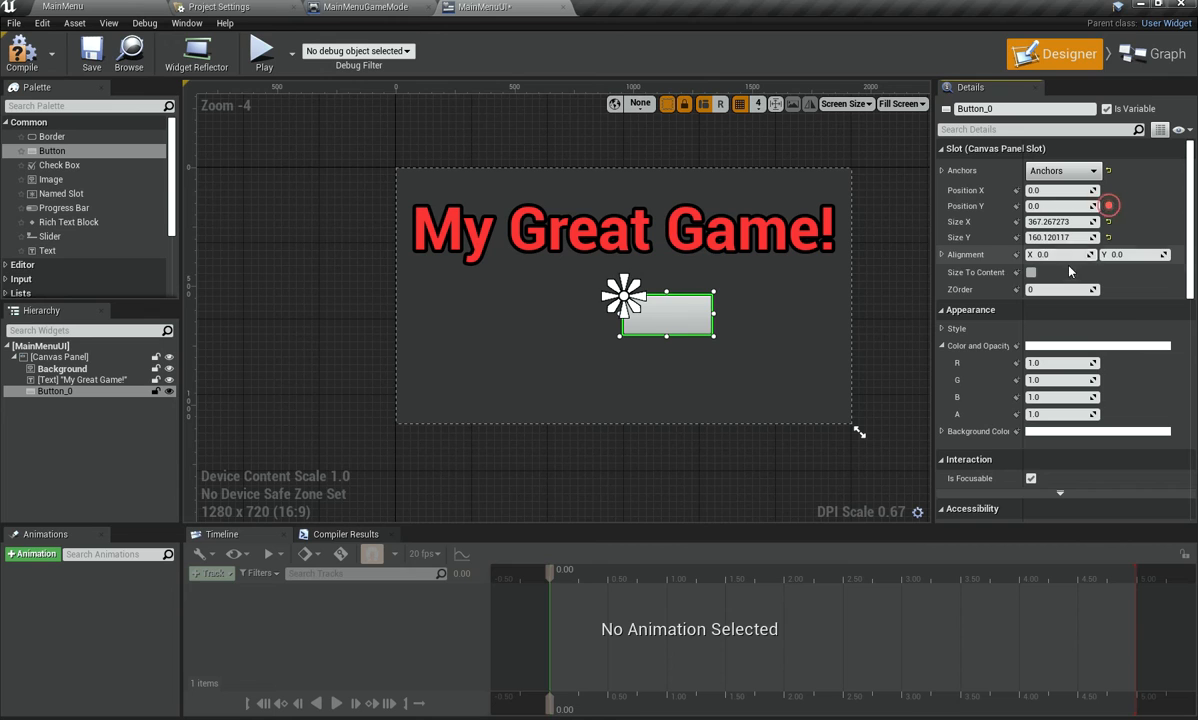
Step: Set the button's X alignment to 0.5 and its Y position to 50
{"action": "left_click", "coordinate": [1075, 258]}
{"action": "type", "text": ".5"}
{"action": "key", "text": "Return"}
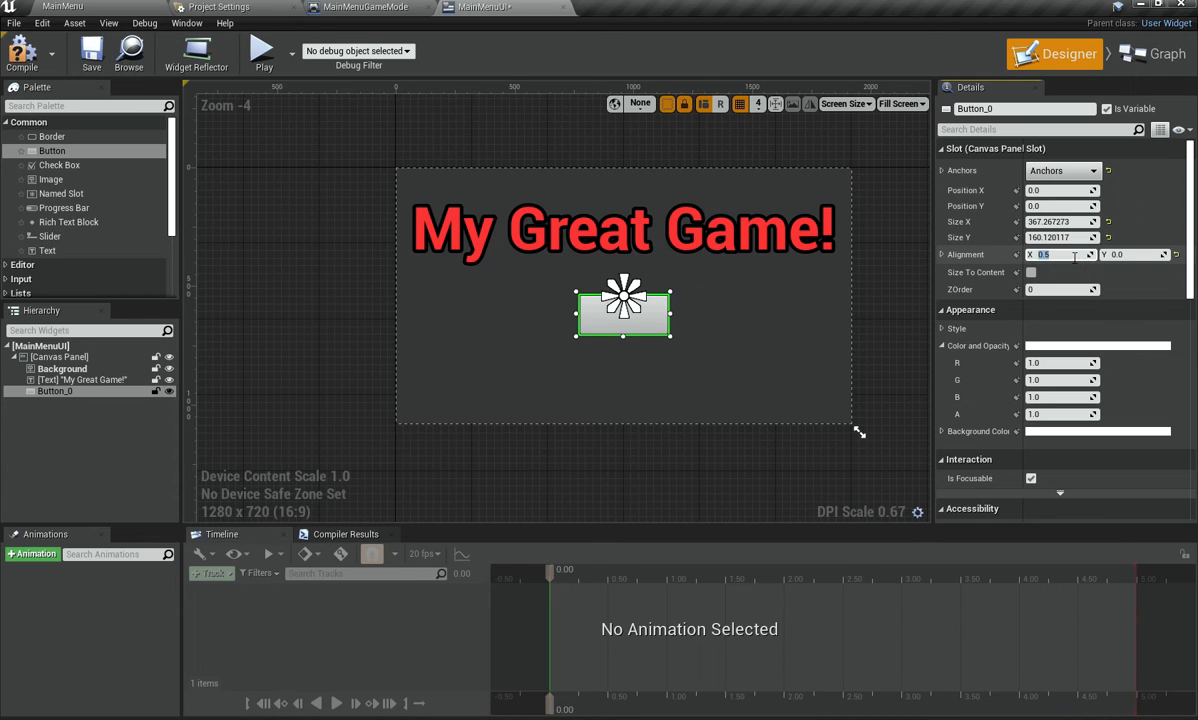
{"action": "left_click", "coordinate": [1070, 207]}
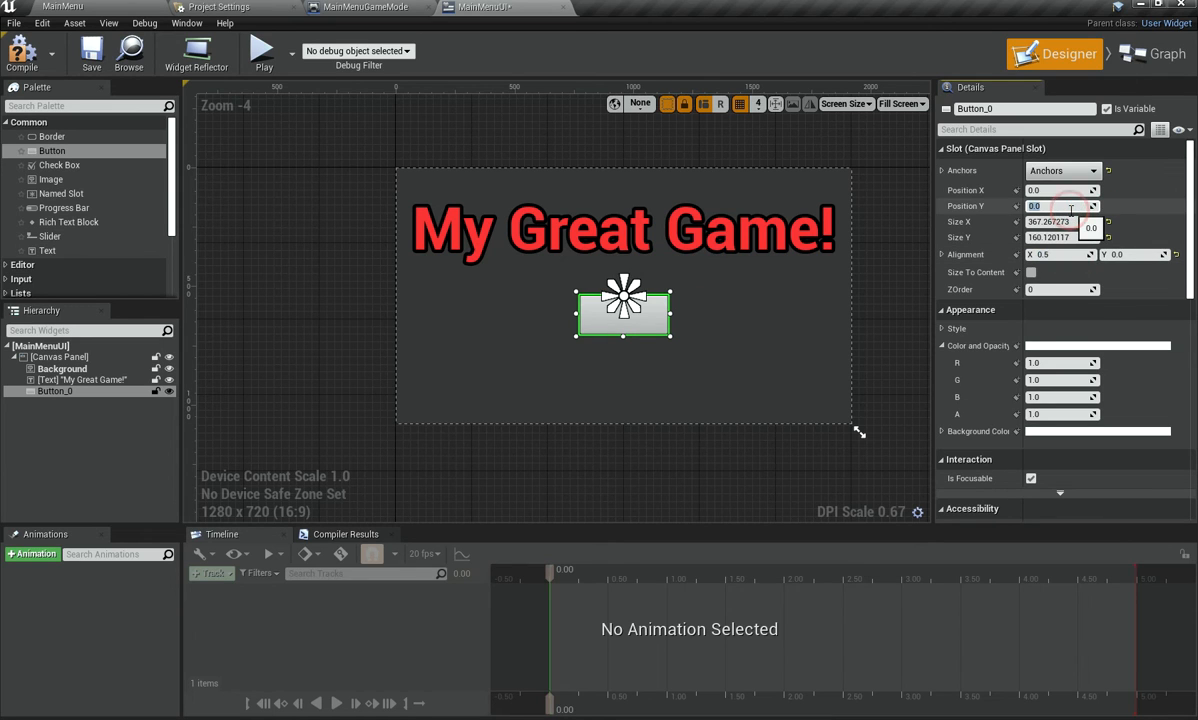
{"action": "type", "text": "50"}
{"action": "key", "text": "Return"}
Step: Reset the button's X and Y size to the defaults and enable Size To Content
{"action": "scroll", "coordinate": [677, 374], "scroll_direction": "up", "scroll_amount": 5}
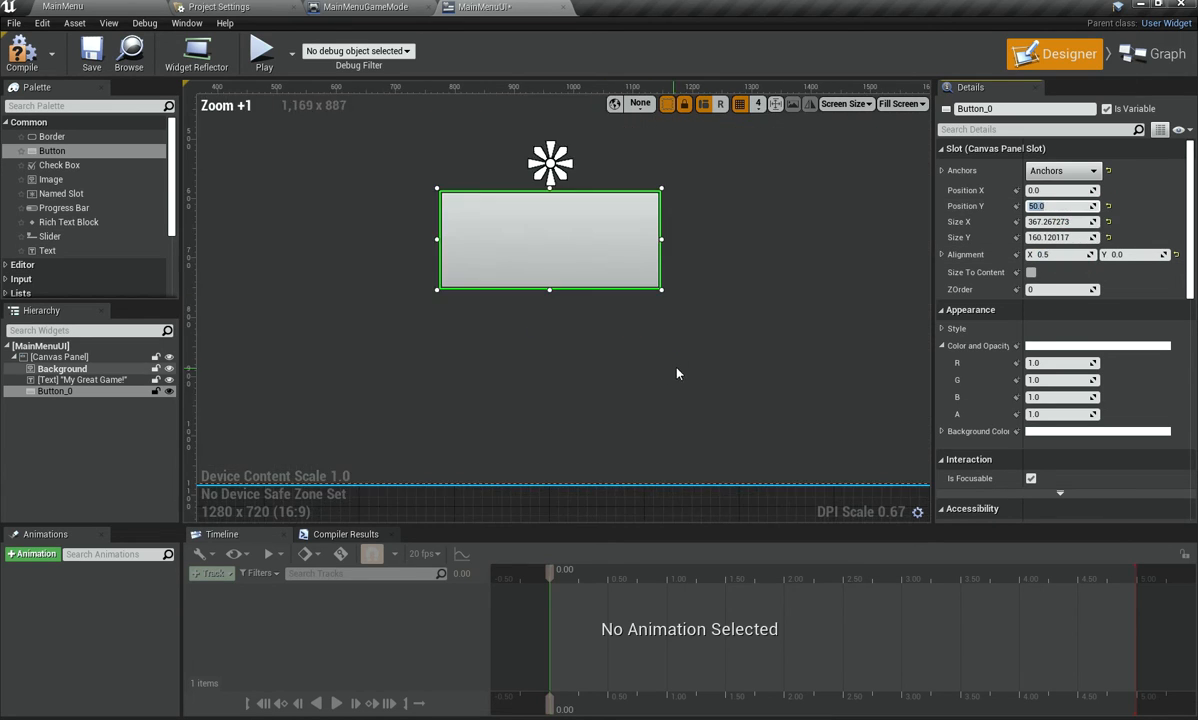
{"action": "left_click", "coordinate": [1108, 222]}
{"action": "left_click", "coordinate": [1108, 237]}
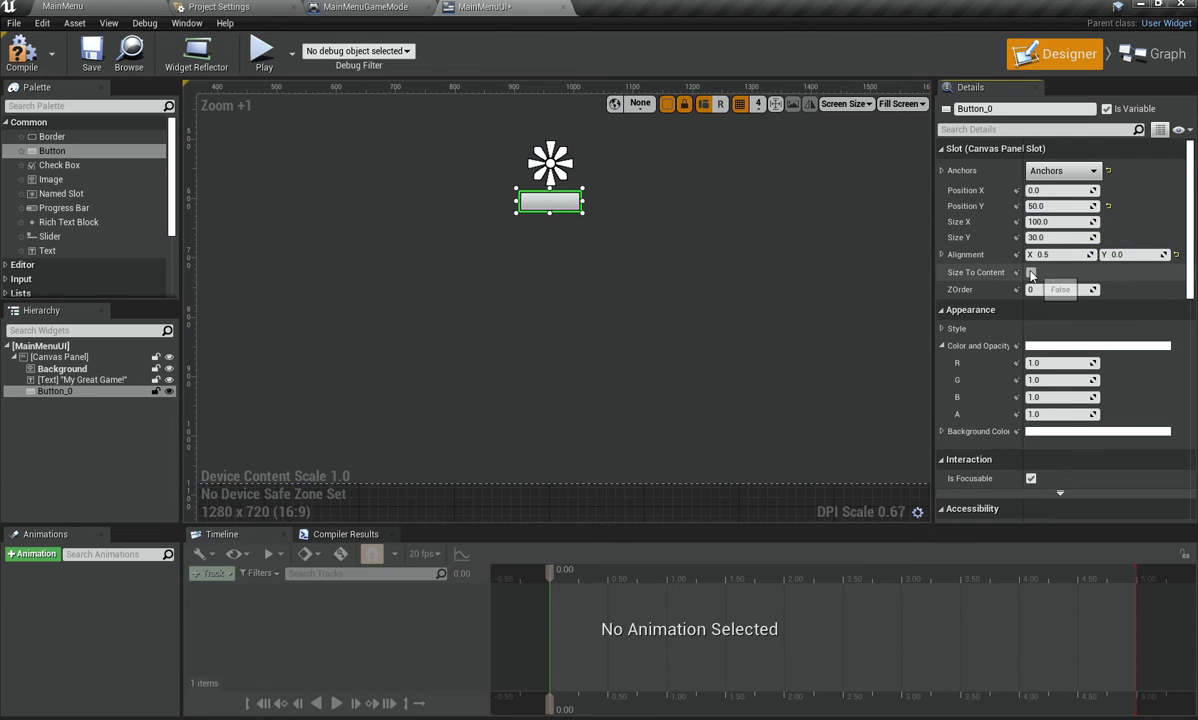
{"action": "left_click", "coordinate": [1031, 273]}
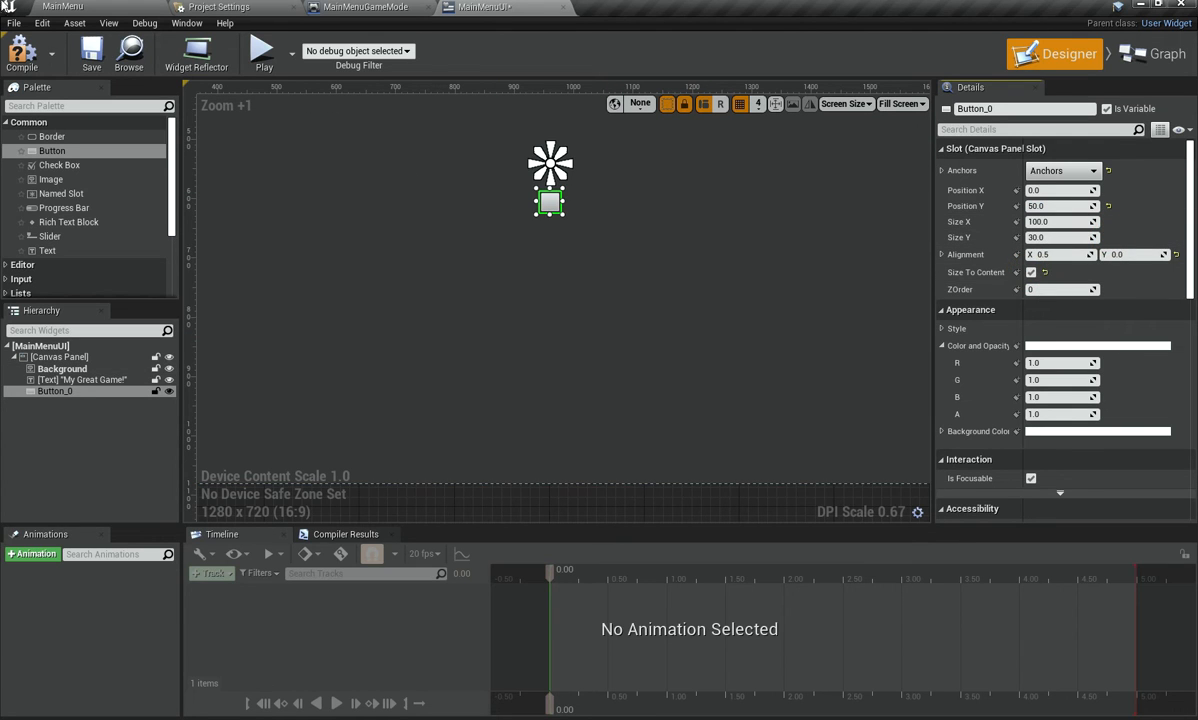
Step: Add a Text widget inside the button and rename the button as PlayButton
{"action": "left_click_drag", "start_coordinate": [47, 251], "coordinate": [516, 205]}
{"action": "left_click", "coordinate": [70, 420]}
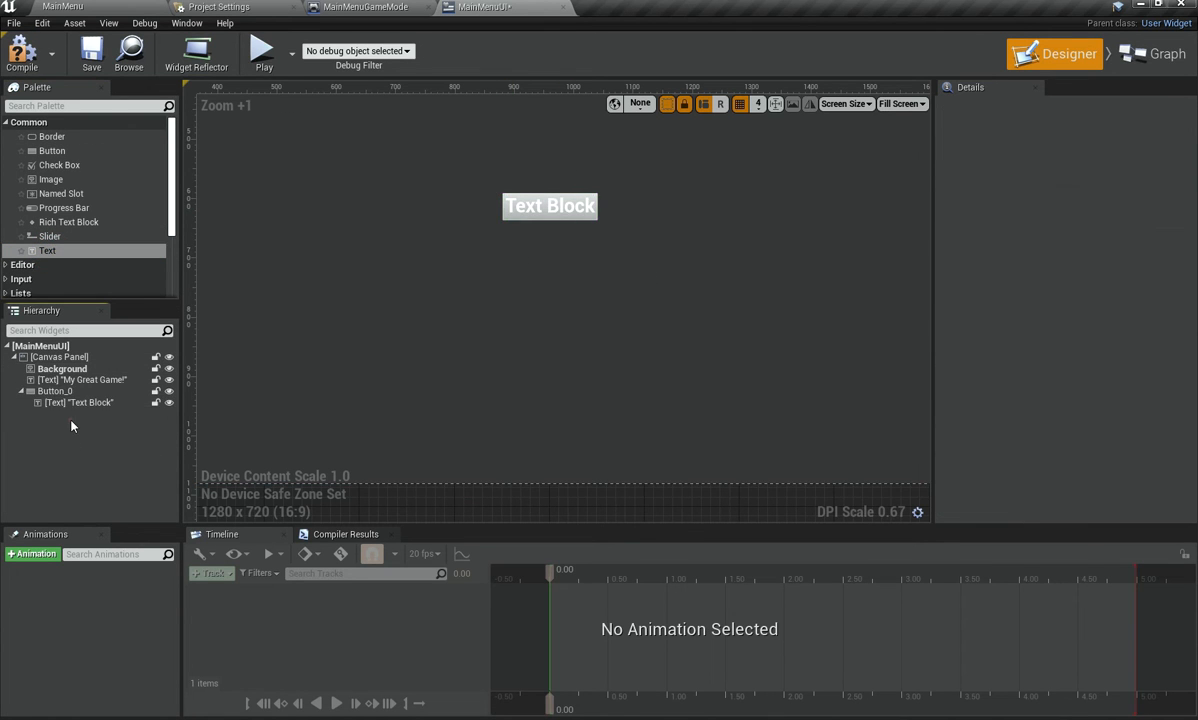
{"action": "left_click", "coordinate": [70, 391]}
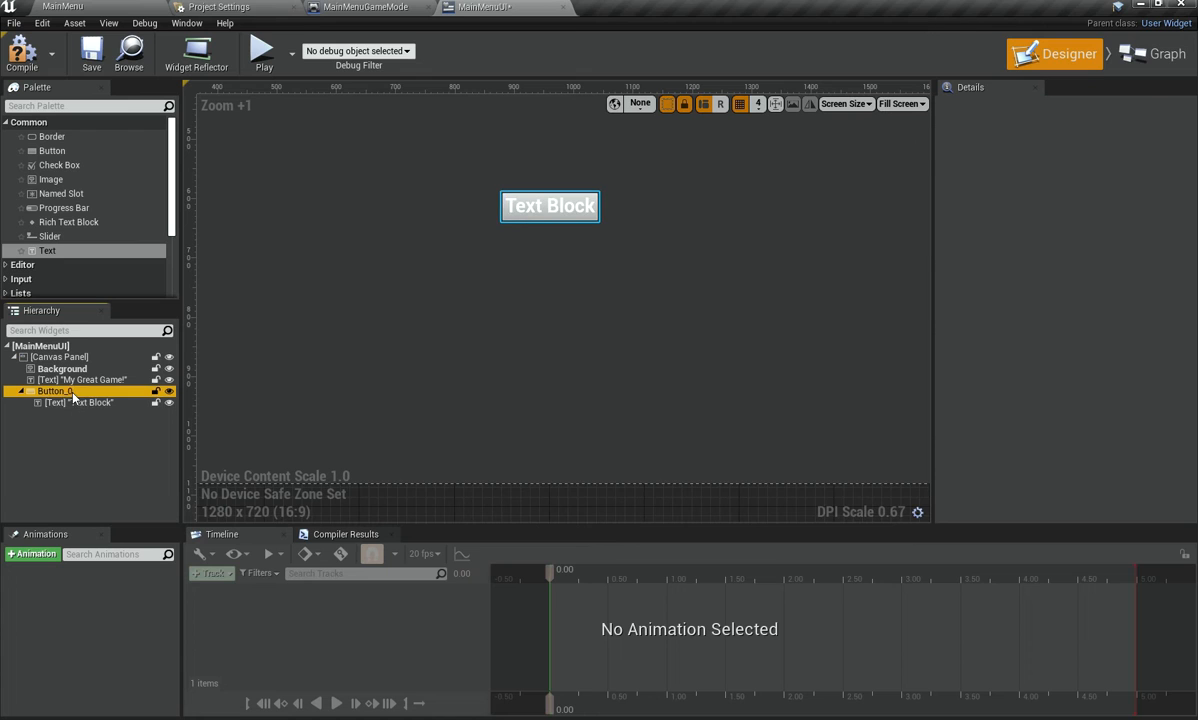
{"action": "key", "text": "F2"}
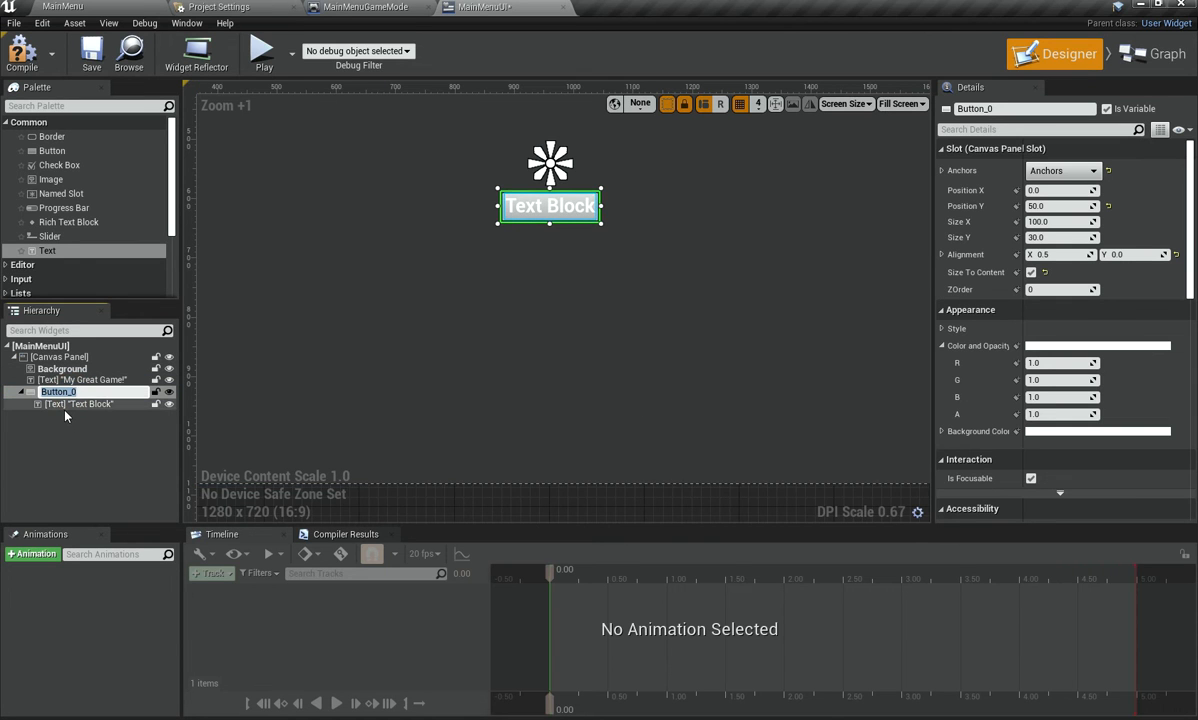
{"action": "type", "text": "PlayButton"}
{"action": "key", "text": "Return"}
Step: Set the text inside PlayButton to "Play" with a font size of 100
{"action": "left_click", "coordinate": [62, 404]}
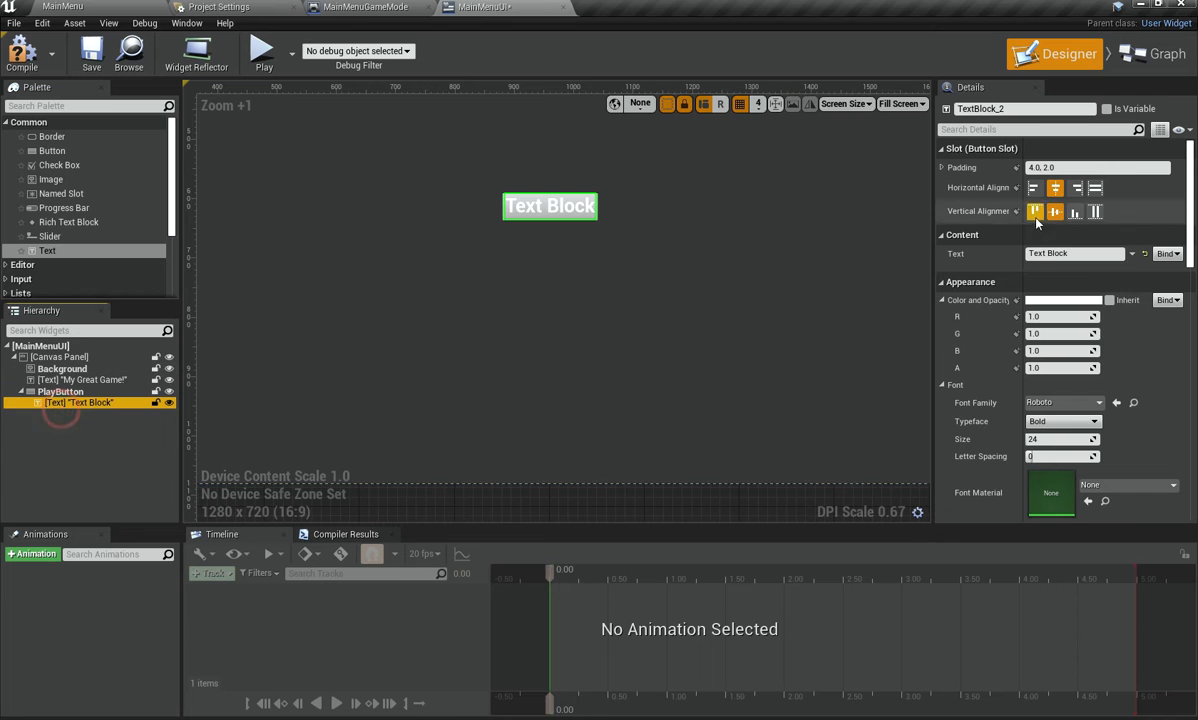
{"action": "left_click", "coordinate": [1048, 254]}
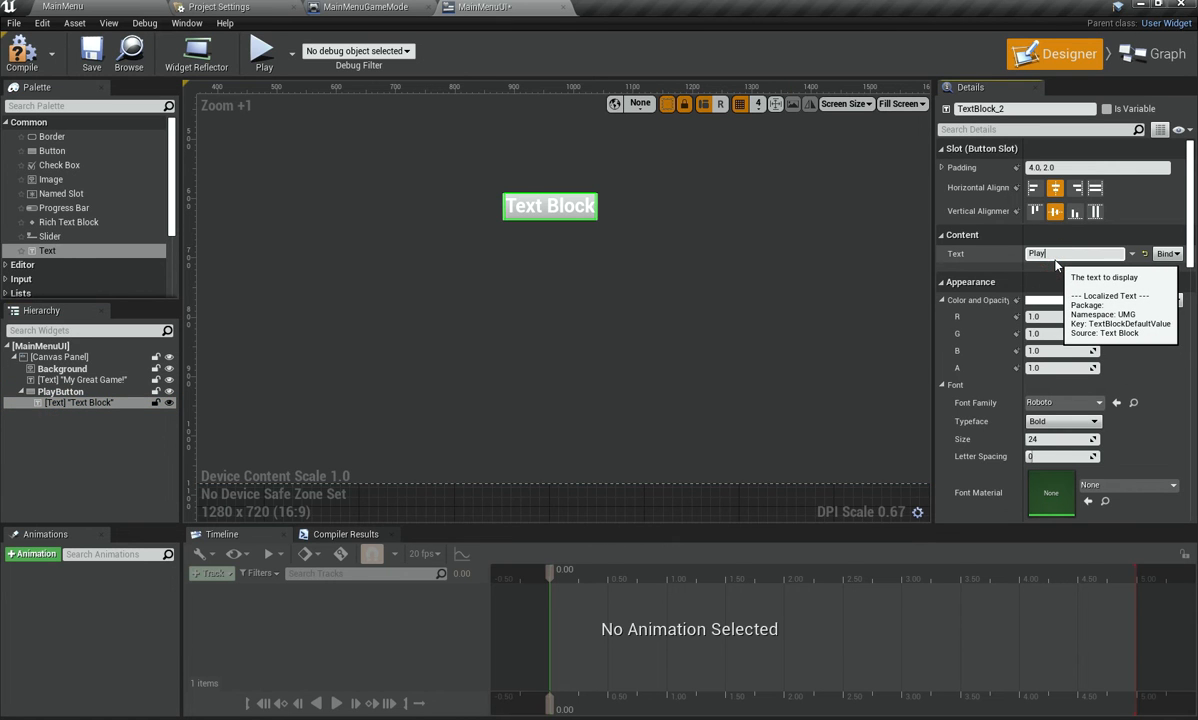
{"action": "key", "text": "Return"}
{"action": "scroll", "coordinate": [600, 290], "scroll_direction": "down", "scroll_amount": 6}
{"action": "scroll", "coordinate": [604, 297], "scroll_direction": "up", "scroll_amount": 3}
{"action": "scroll", "coordinate": [626, 291], "scroll_direction": "down", "scroll_amount": 3}
{"action": "scroll", "coordinate": [622, 291], "scroll_direction": "up", "scroll_amount": 1}
{"action": "mouse_move", "coordinate": [1053, 443]}
{"action": "left_mouse_down"}
{"action": "mouse_move", "coordinate": [1125, 443]}
{"action": "mouse_move", "coordinate": [1055, 441]}
{"action": "left_mouse_up"}
{"action": "type", "text": "100"}
{"action": "key", "text": "Return"}
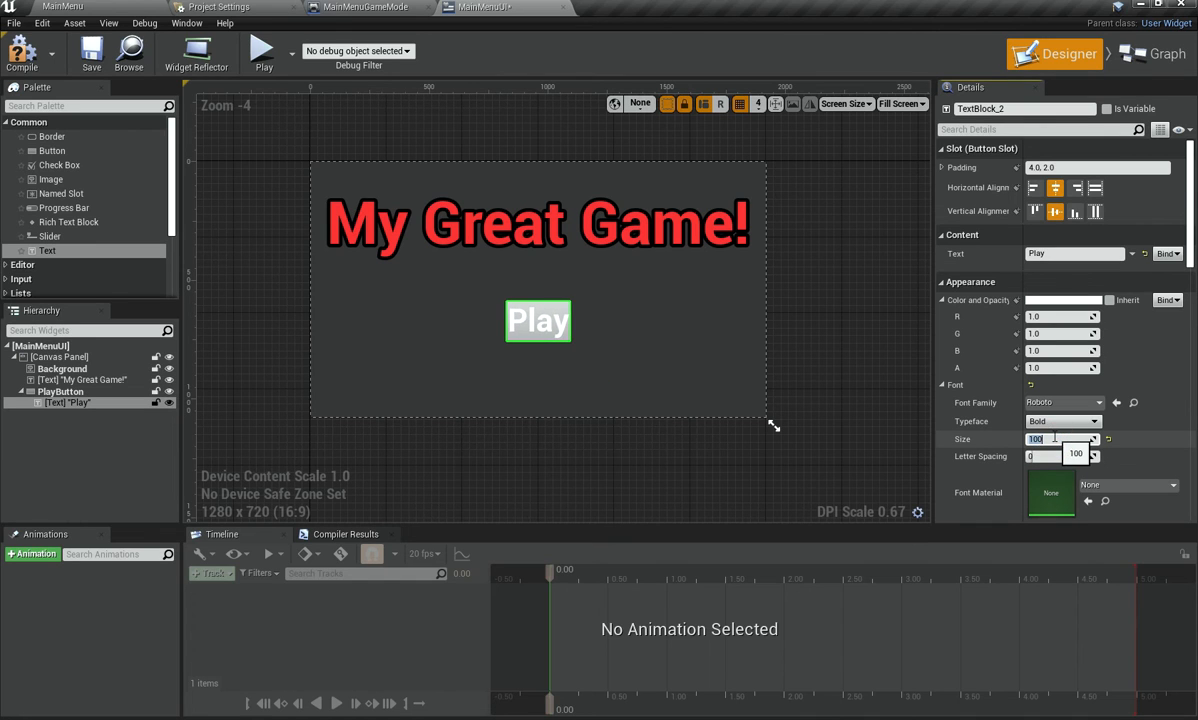
Step: Change the PlayButton text to "Start Game" and set its font size to 120
{"action": "left_click", "coordinate": [1053, 252]}
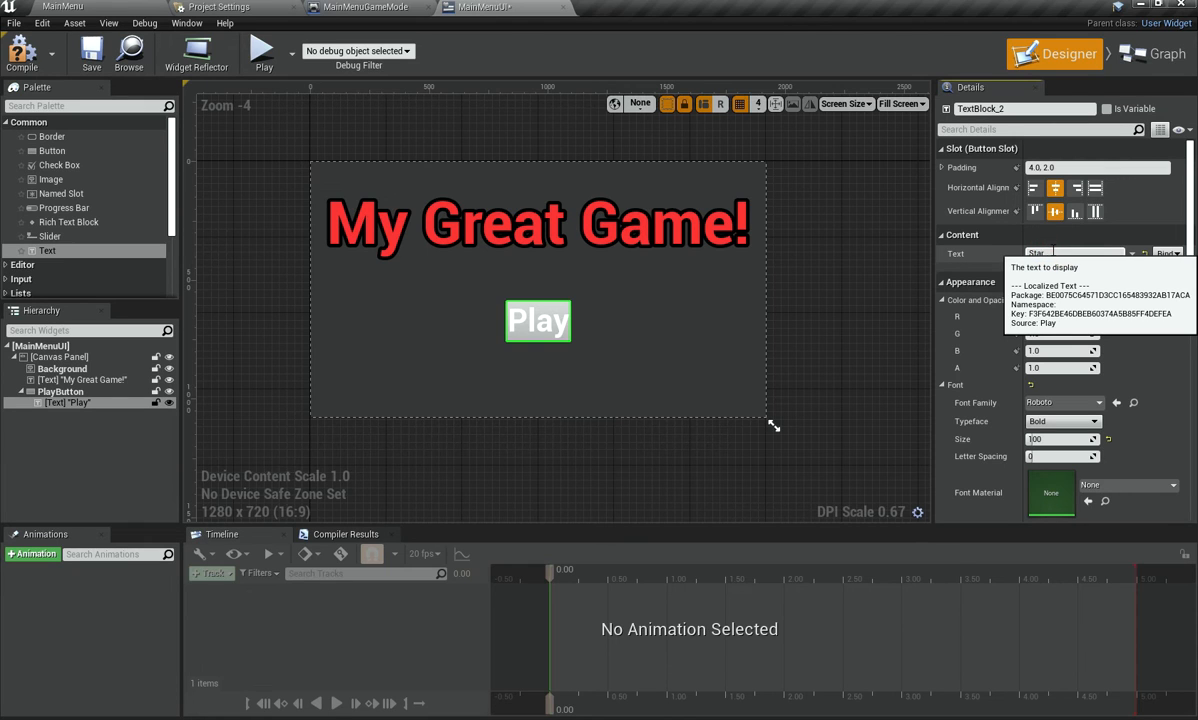
{"action": "type", "text": "Start Game"}
{"action": "key", "text": "Return"}
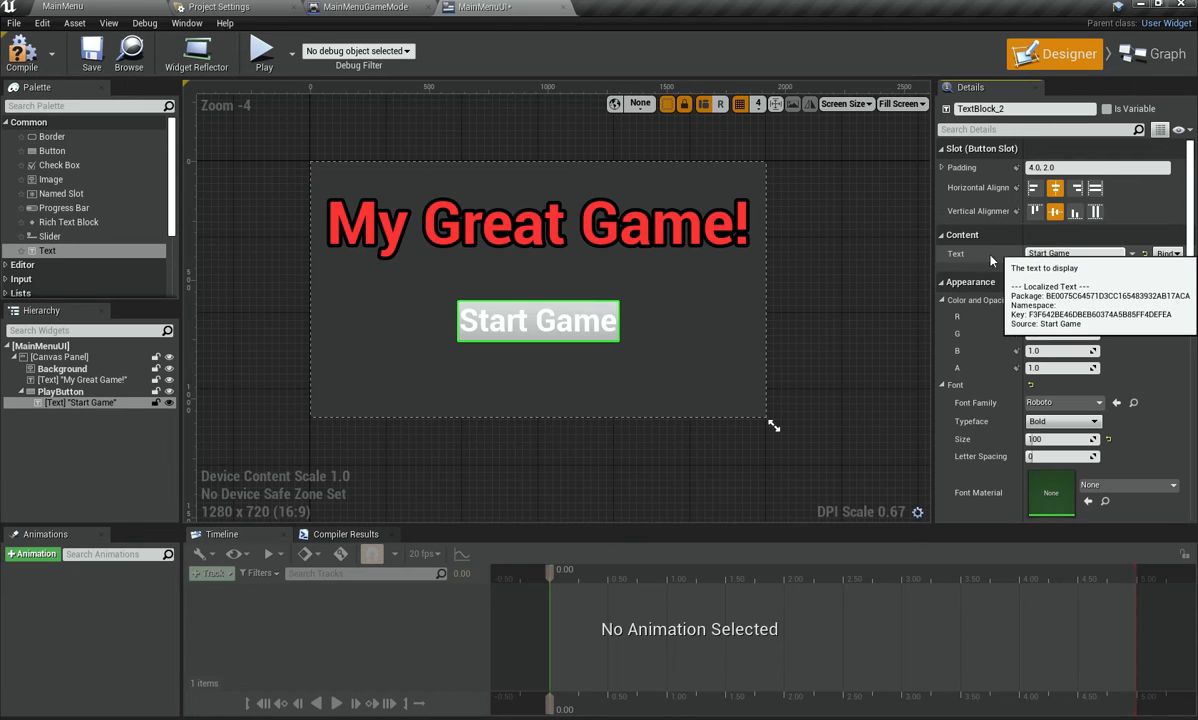
{"action": "left_click", "coordinate": [1047, 440]}
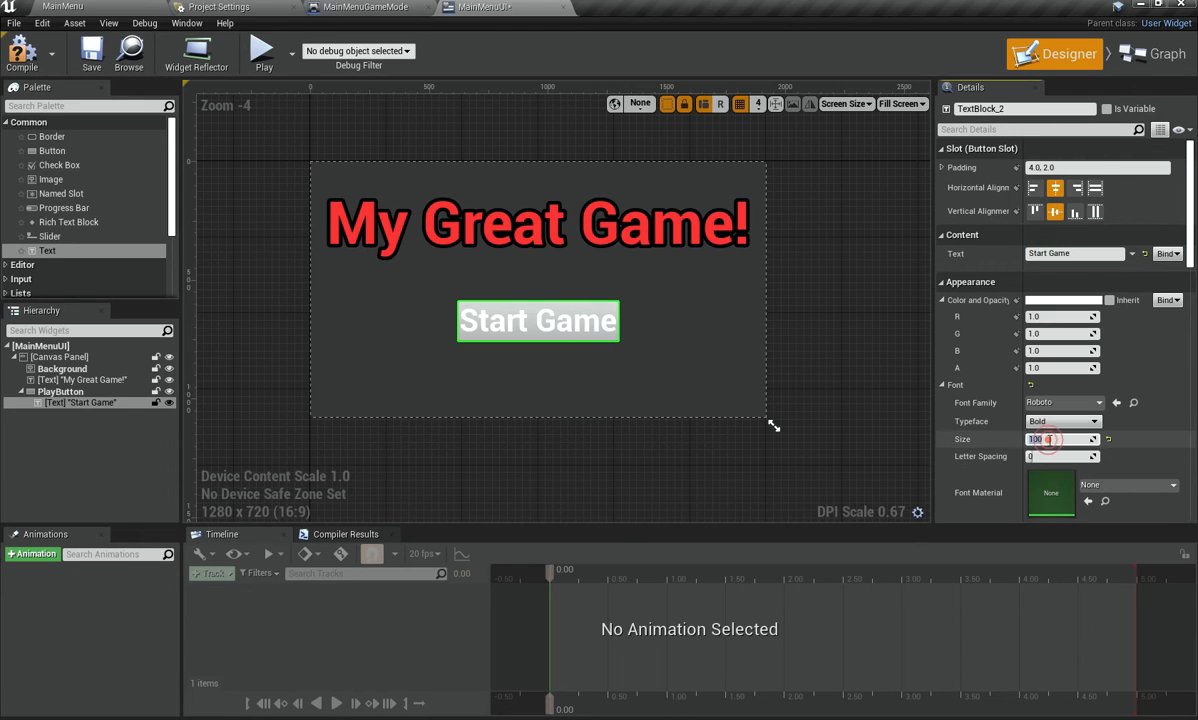
{"action": "key", "text": "Return"}
Step: Set the outline size of the Start Game text to 5
{"action": "scroll", "coordinate": [1050, 488], "scroll_direction": "down", "scroll_amount": 2}
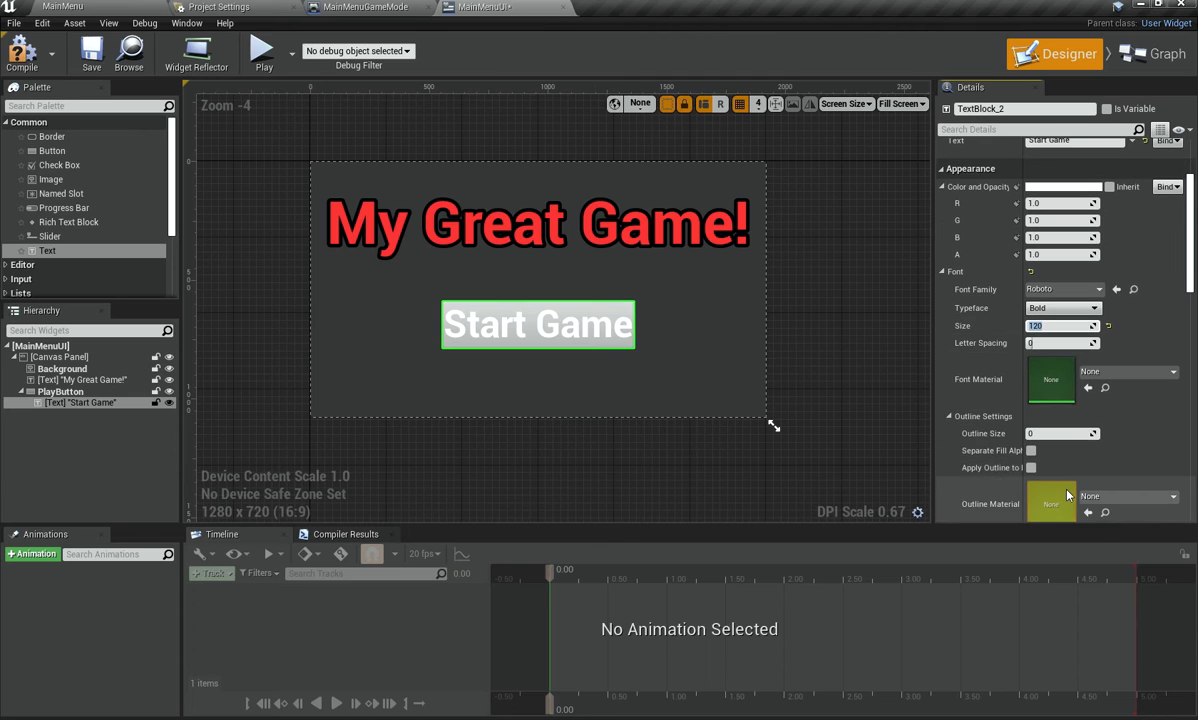
{"action": "scroll", "coordinate": [1047, 432], "scroll_direction": "down", "scroll_amount": 1}
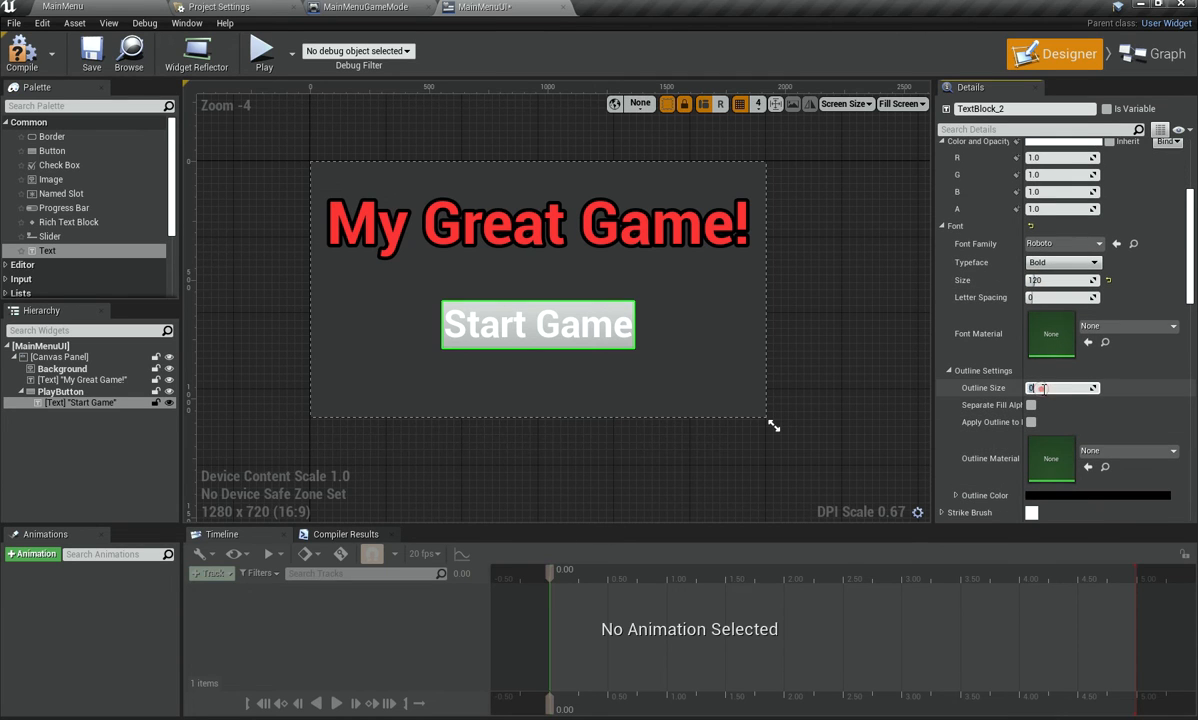
{"action": "type", "text": "5"}
{"action": "key", "text": "Return"}
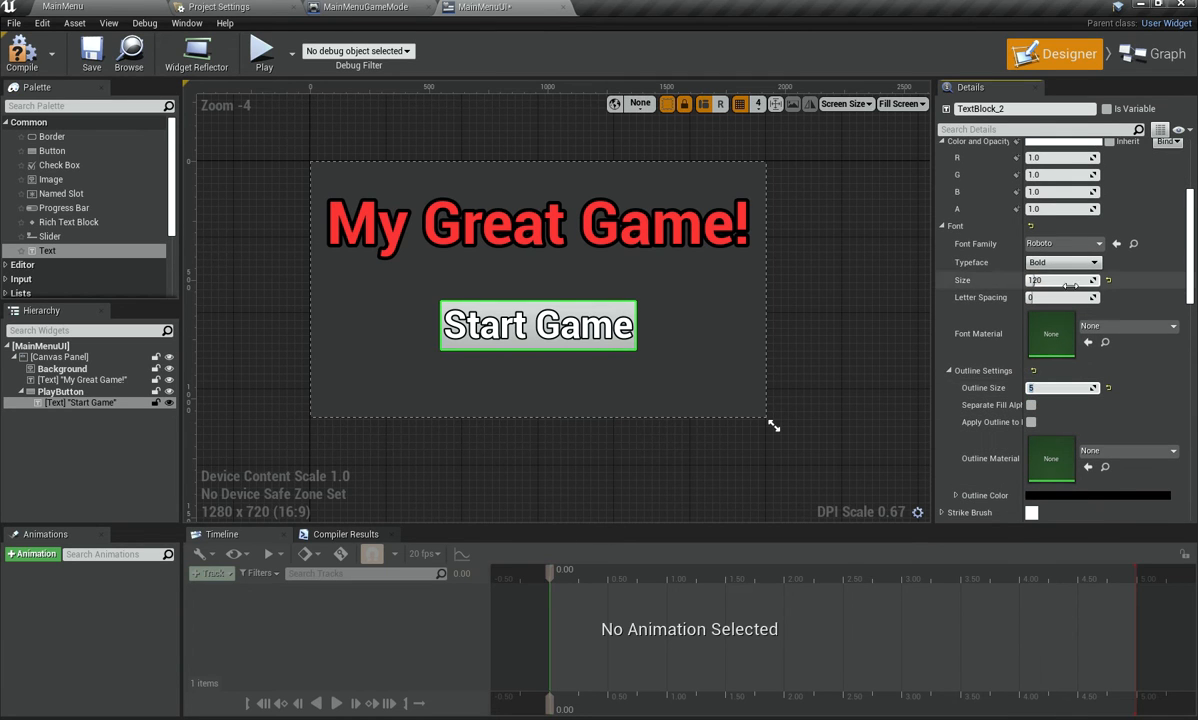
Step: Open the Start Game text's color for editing
{"action": "scroll", "coordinate": [1058, 176], "scroll_direction": "up", "scroll_amount": 1}
{"action": "left_click", "coordinate": [1062, 163]}
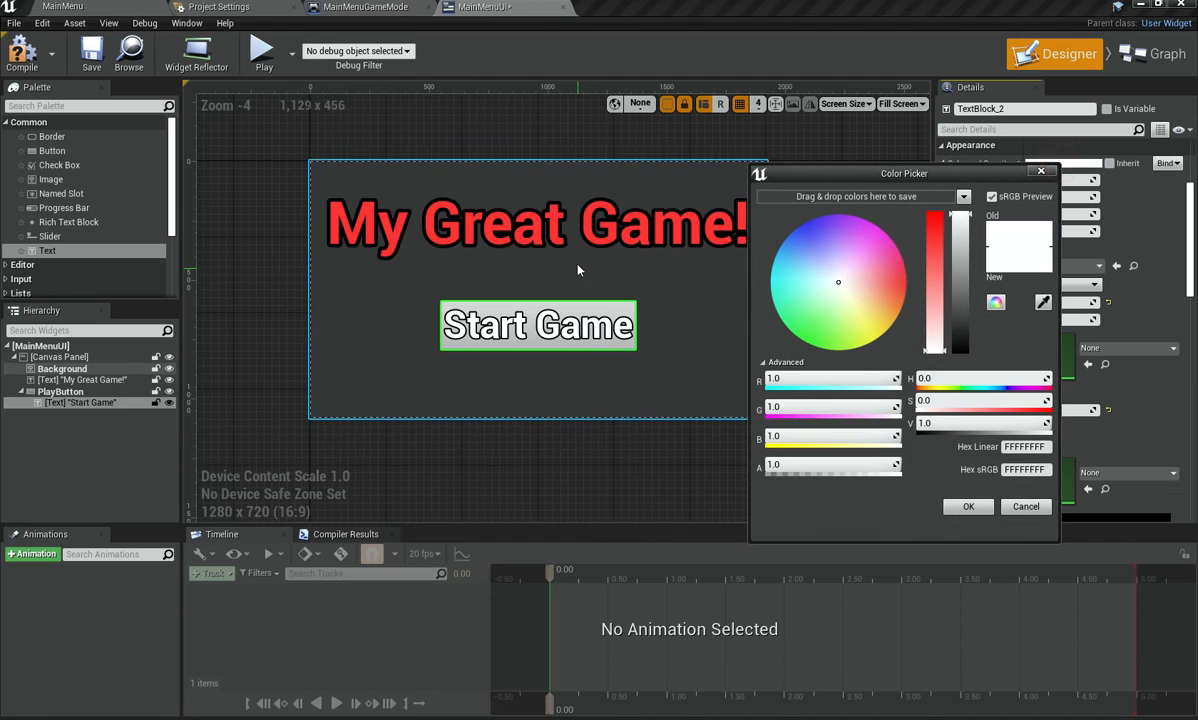